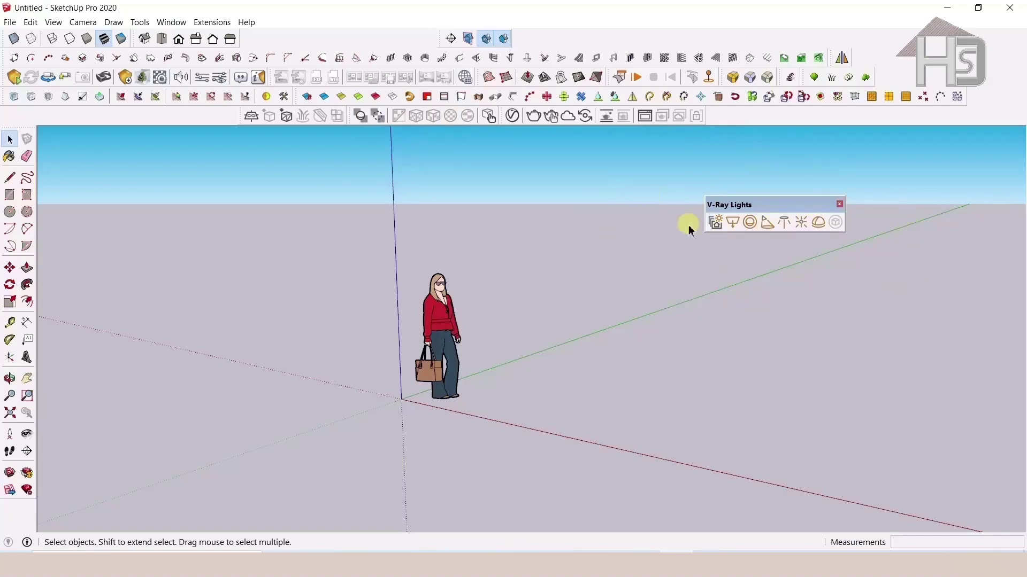
Move the floating V-Ray Lights toolbar about 180 px to the left
{"action": "left_click_drag", "start_coordinate": [741, 205], "coordinate": [644, 198]}
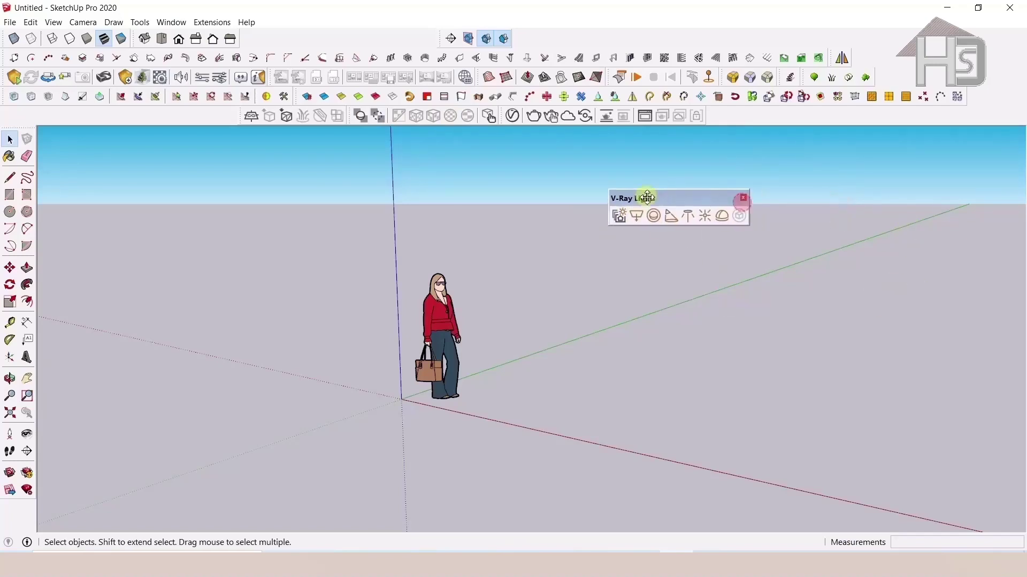
Set V-Ray Light Gen to Exterior sun & sky with 4 altitude and 6 azimuth variations
{"action": "left_click", "coordinate": [619, 216]}
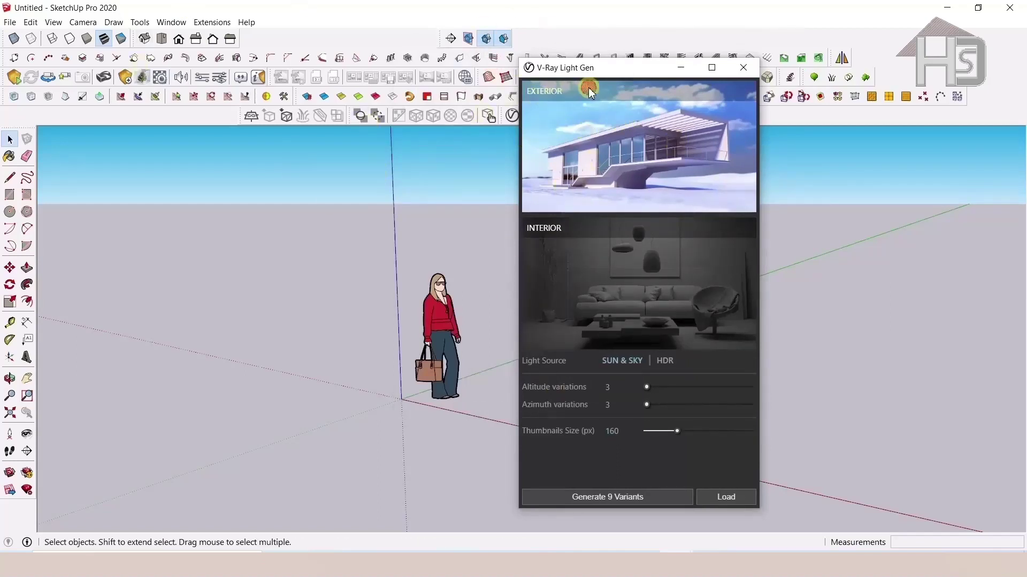
{"action": "left_click", "coordinate": [587, 257]}
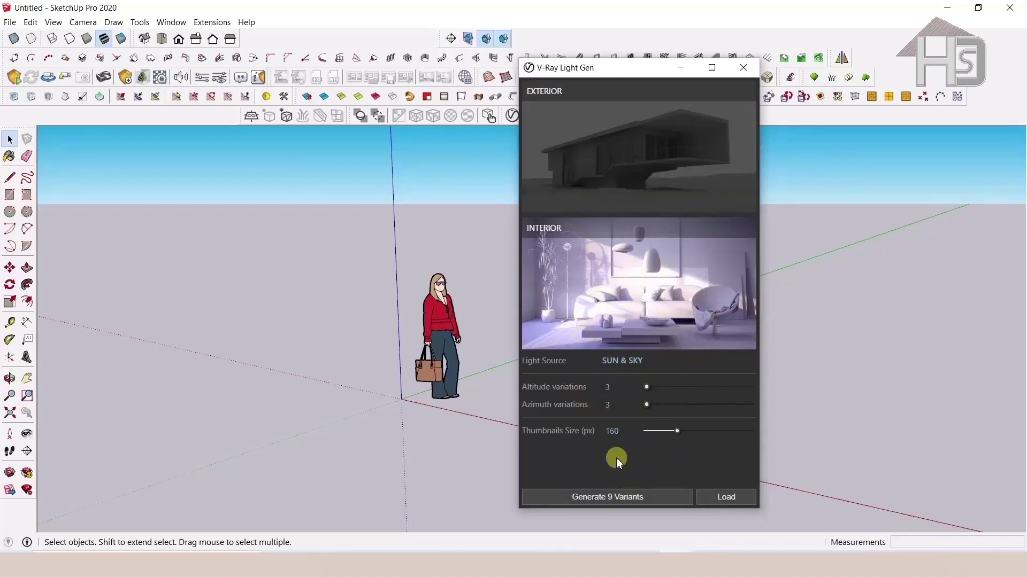
{"action": "left_click", "coordinate": [639, 174]}
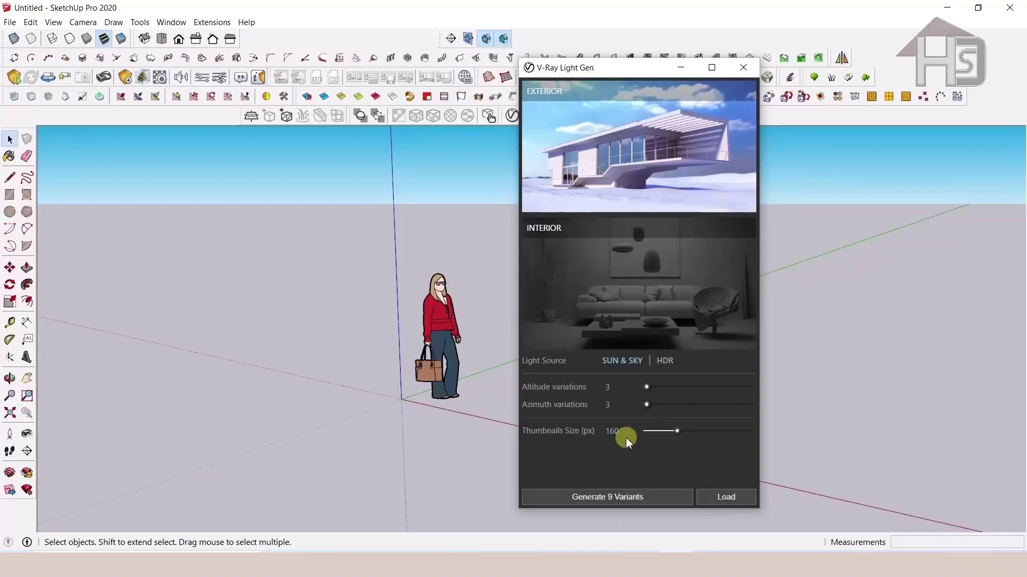
{"action": "left_click_drag", "start_coordinate": [653, 392], "coordinate": [659, 396]}
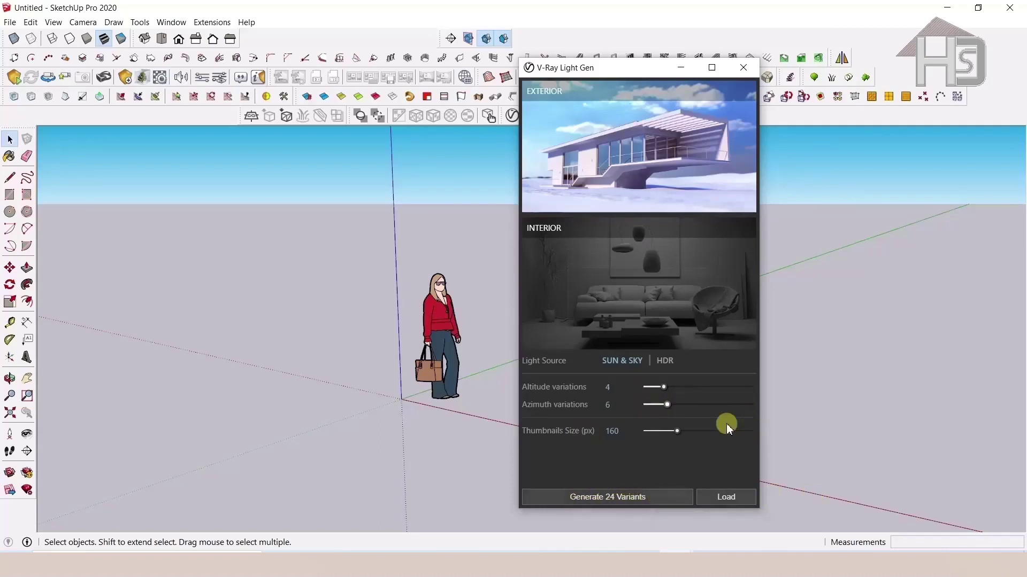
Generate the 24 sun-and-sky variants and scroll through their previews
{"action": "left_click", "coordinate": [626, 500]}
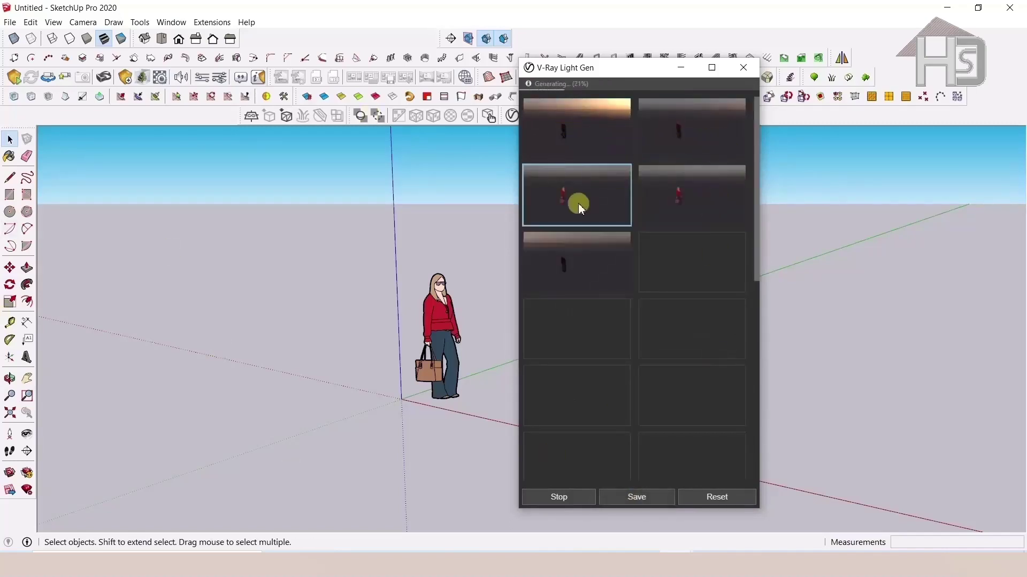
{"action": "scroll", "coordinate": [681, 303], "scroll_direction": "down", "scroll_amount": 3}
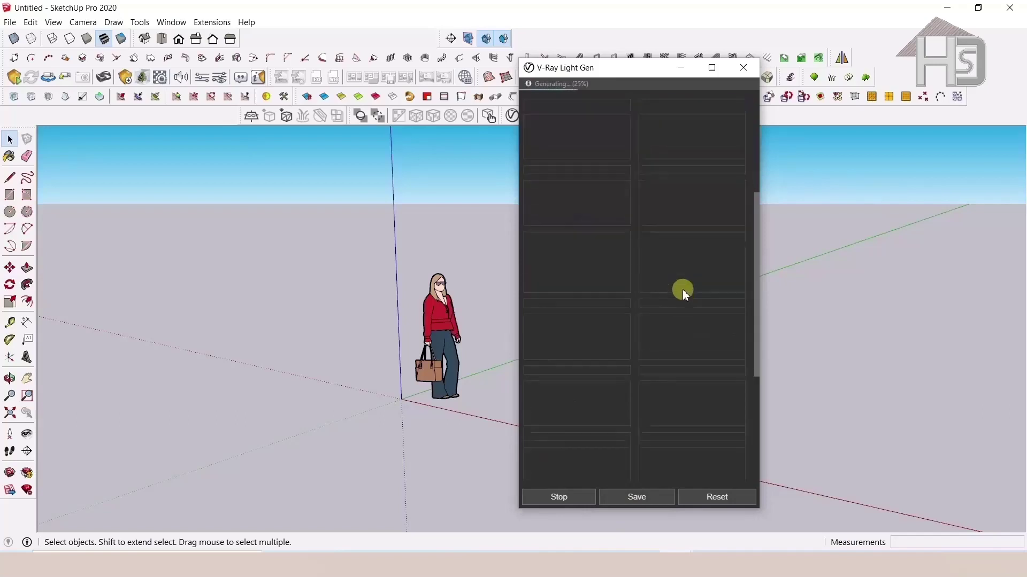
{"action": "scroll", "coordinate": [681, 302], "scroll_direction": "down", "scroll_amount": 2}
{"action": "scroll", "coordinate": [681, 302], "scroll_direction": "down", "scroll_amount": 2}
{"action": "scroll", "coordinate": [673, 322], "scroll_direction": "up", "scroll_amount": 5}
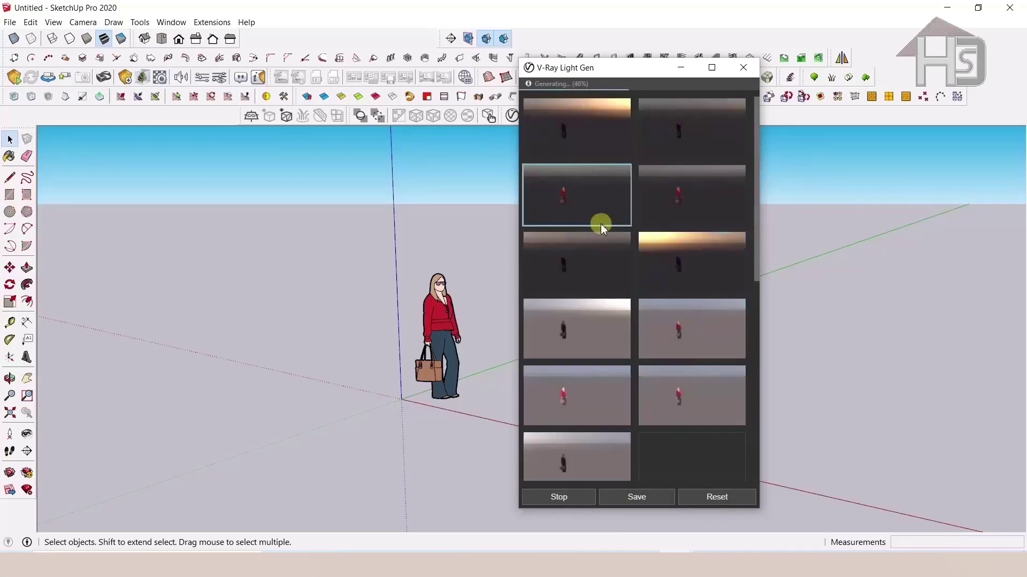
{"action": "scroll", "coordinate": [639, 310], "scroll_direction": "down", "scroll_amount": 5}
{"action": "scroll", "coordinate": [639, 311], "scroll_direction": "up", "scroll_amount": 2}
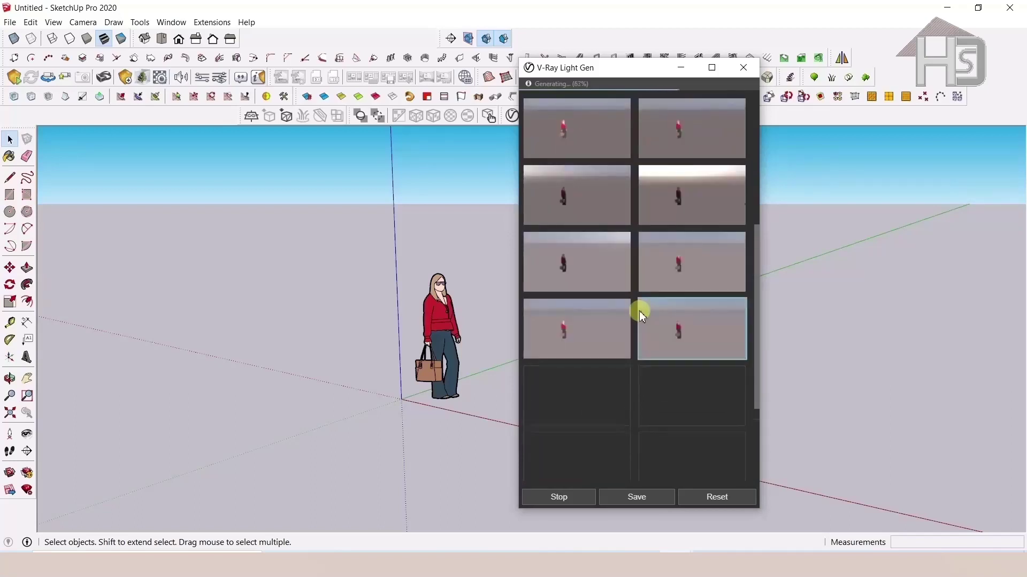
{"action": "scroll", "coordinate": [640, 310], "scroll_direction": "down", "scroll_amount": 2}
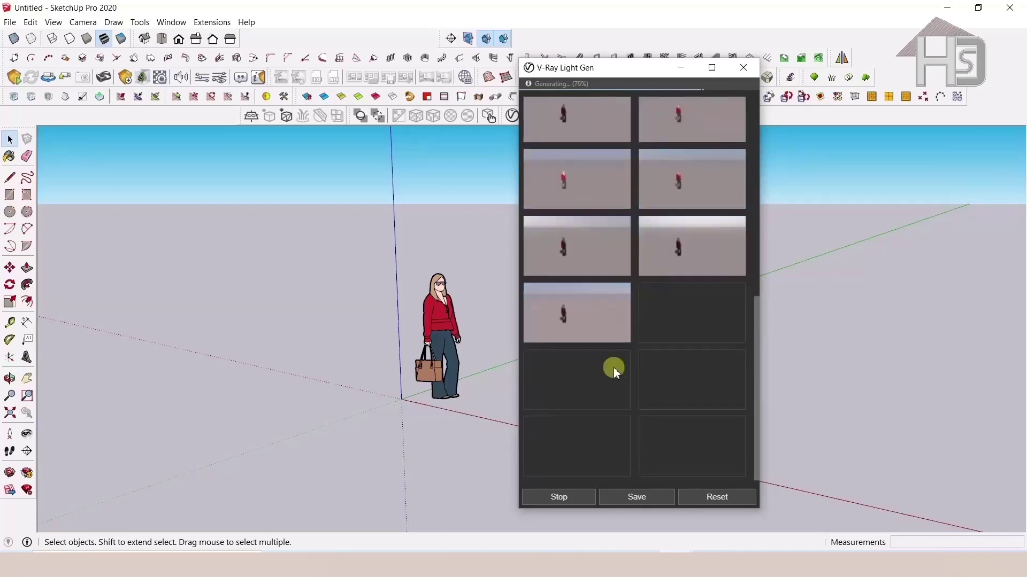
{"action": "scroll", "coordinate": [695, 332], "scroll_direction": "up", "scroll_amount": 5}
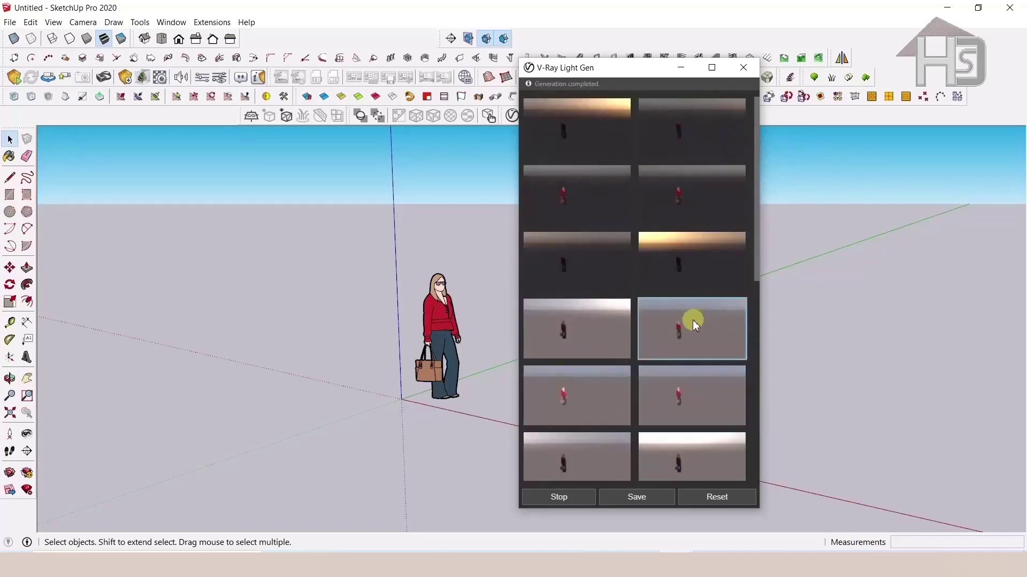
{"action": "scroll", "coordinate": [677, 389], "scroll_direction": "down", "scroll_amount": 2}
{"action": "scroll", "coordinate": [679, 387], "scroll_direction": "down", "scroll_amount": 2}
{"action": "scroll", "coordinate": [680, 387], "scroll_direction": "down", "scroll_amount": 1}
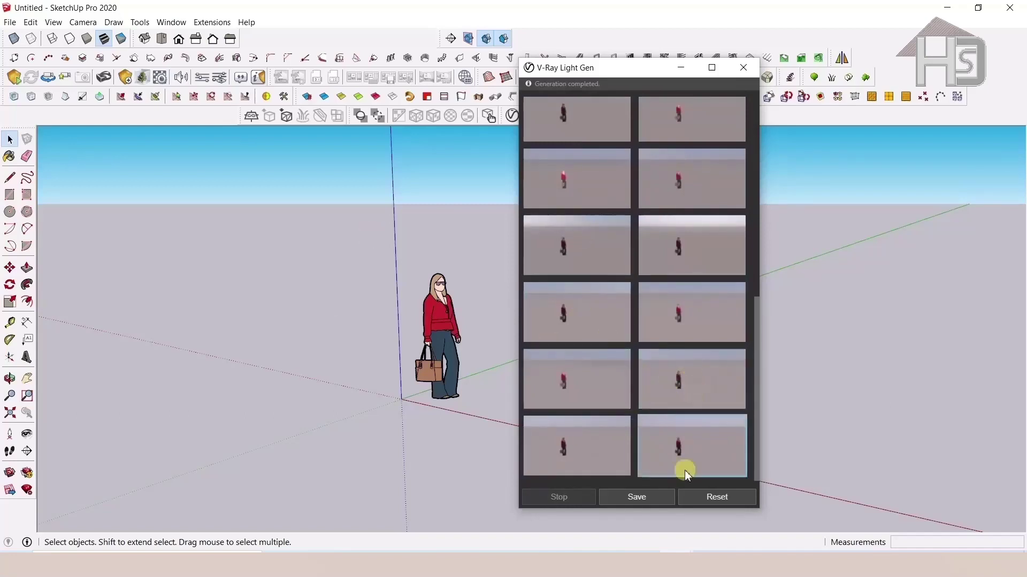
Save the generated lighting scenarios to the Desktop as 1234.lightset
{"action": "left_click", "coordinate": [648, 495]}
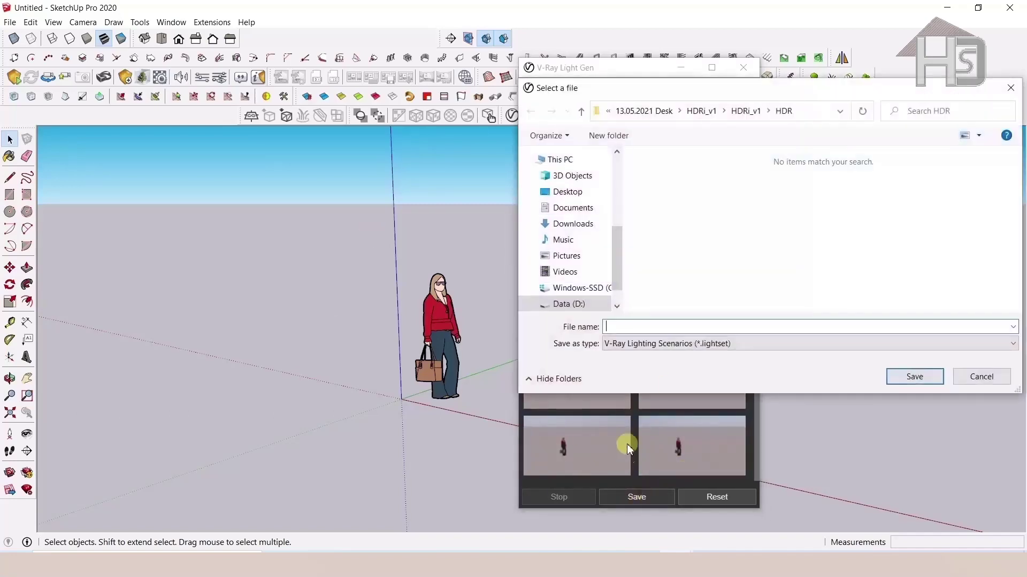
{"action": "left_click", "coordinate": [567, 191]}
{"action": "left_click", "coordinate": [656, 326]}
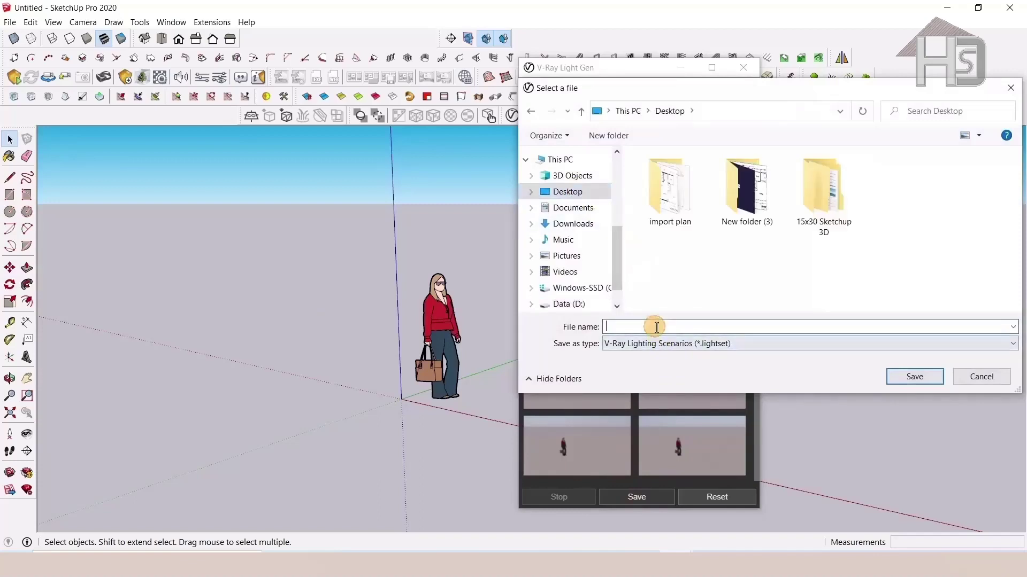
{"action": "type", "text": "1234"}
{"action": "left_click", "coordinate": [928, 376]}
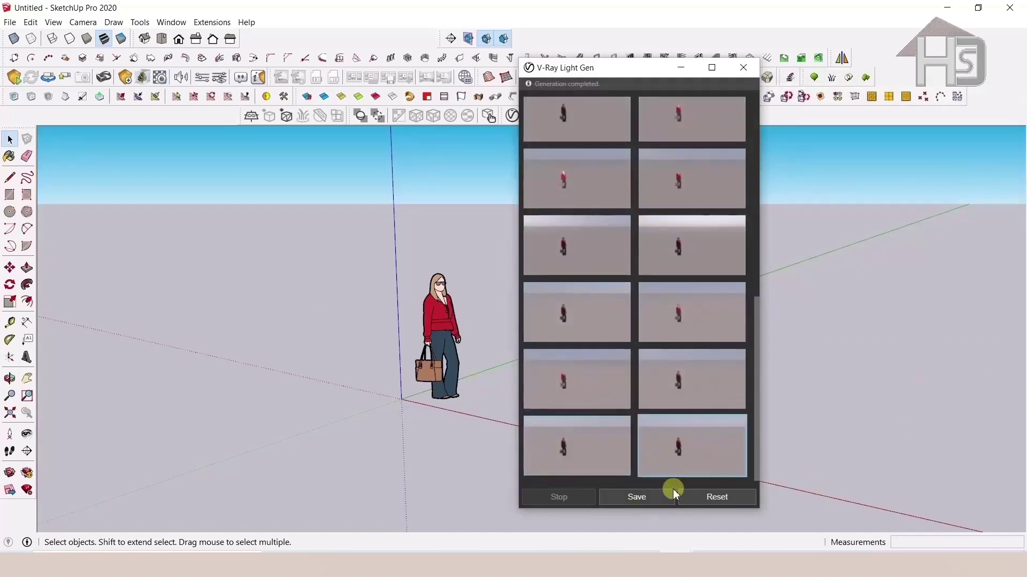
Apply the warm sunset variant as a dome light and render it in the Frame Buffer
{"action": "scroll", "coordinate": [588, 358], "scroll_direction": "up", "scroll_amount": 5}
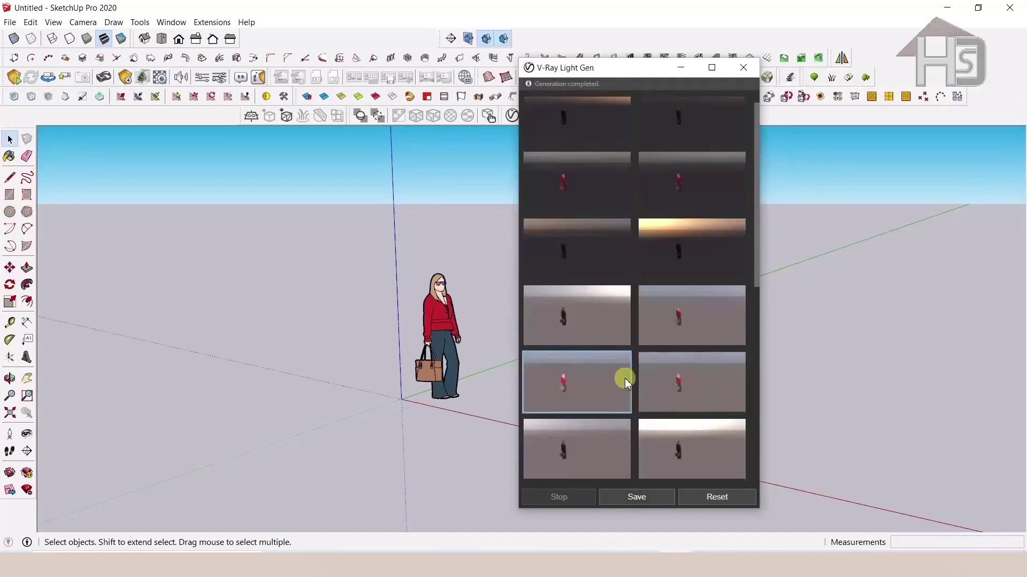
{"action": "left_click", "coordinate": [687, 254]}
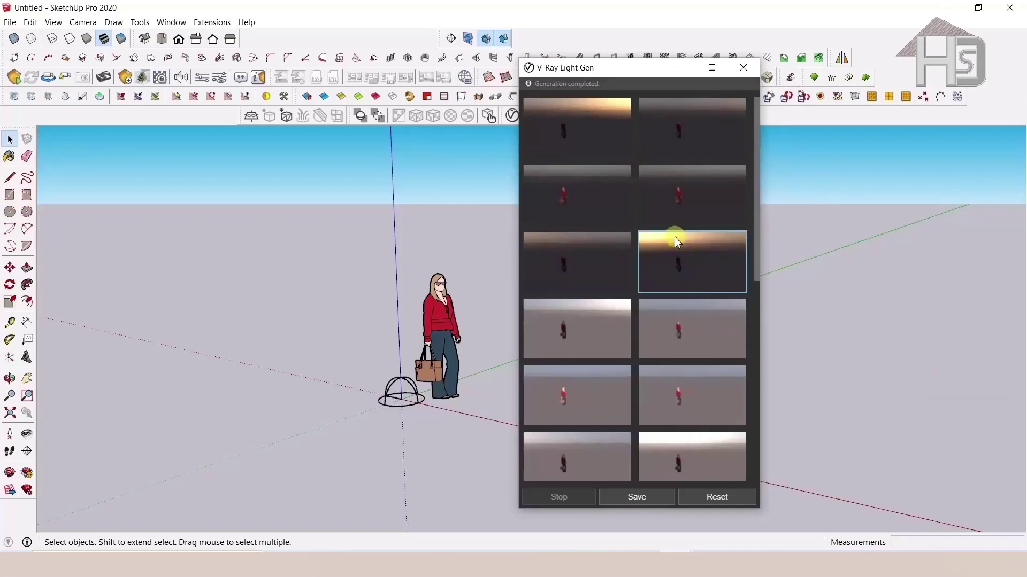
{"action": "left_click", "coordinate": [743, 67]}
{"action": "left_click", "coordinate": [534, 118]}
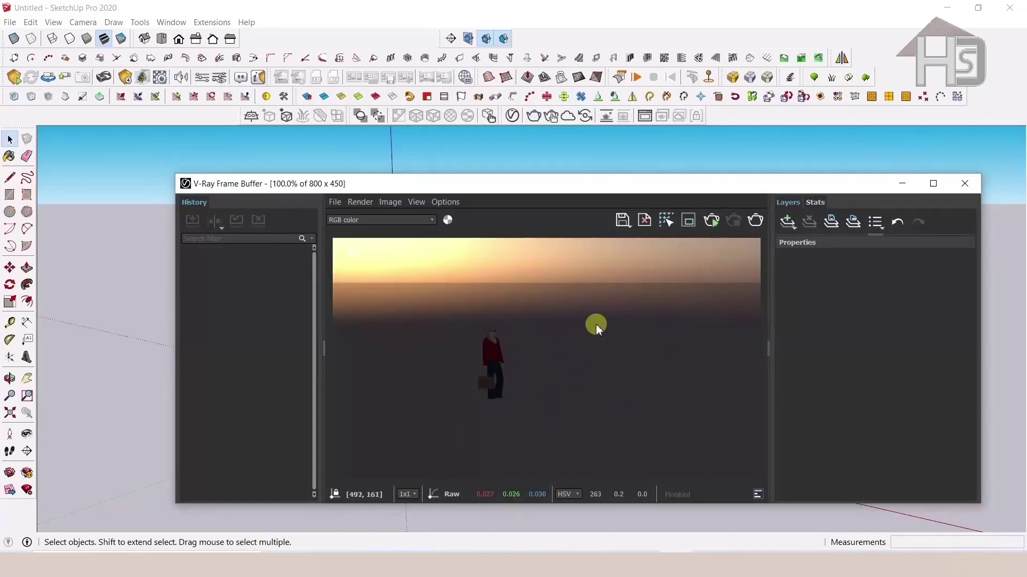
{"action": "left_click_drag", "start_coordinate": [543, 187], "coordinate": [520, 149]}
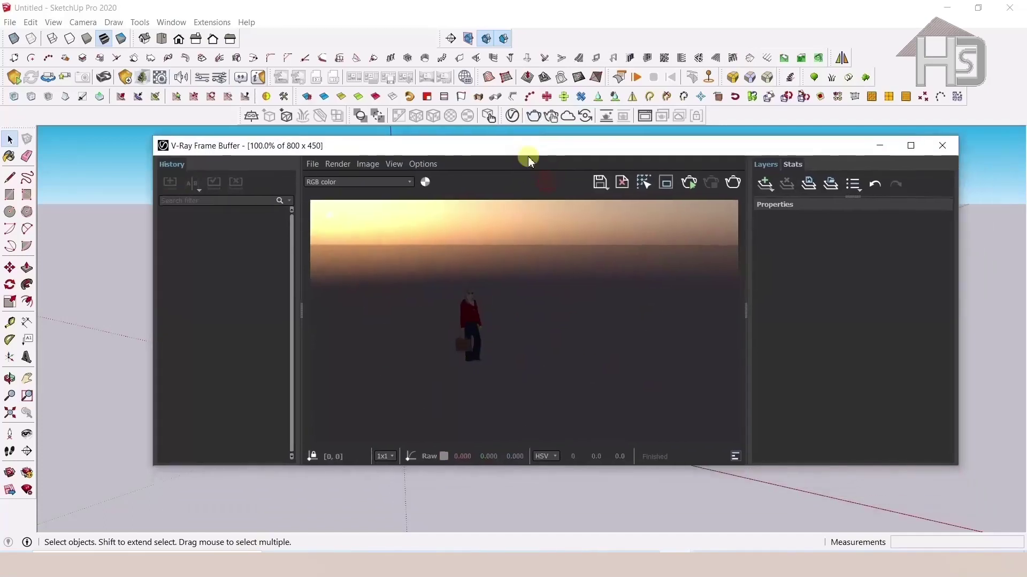
{"action": "left_click", "coordinate": [943, 145]}
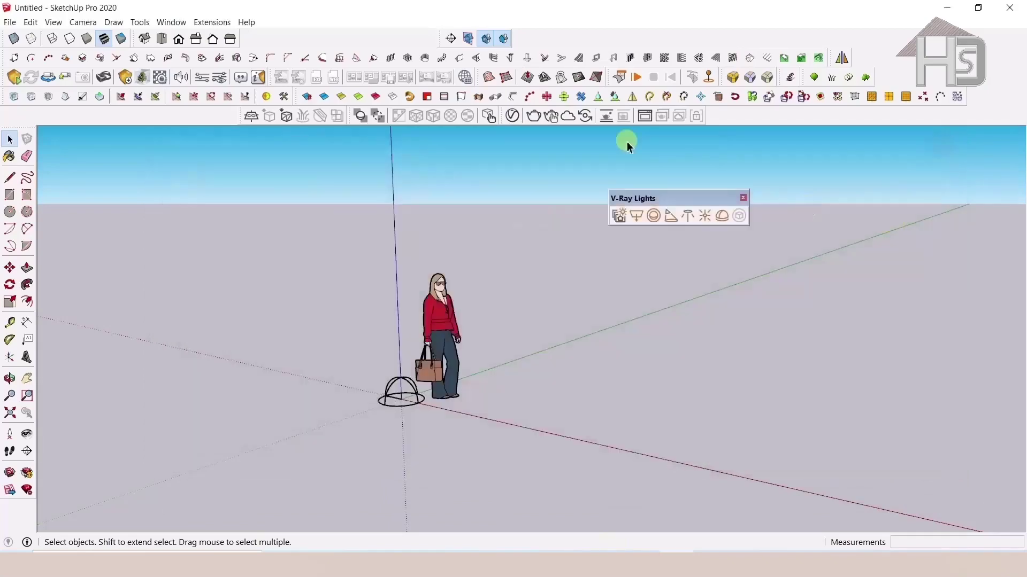
Apply a grey overcast variant instead, render it, and close the Frame Buffer
{"action": "left_click", "coordinate": [622, 217]}
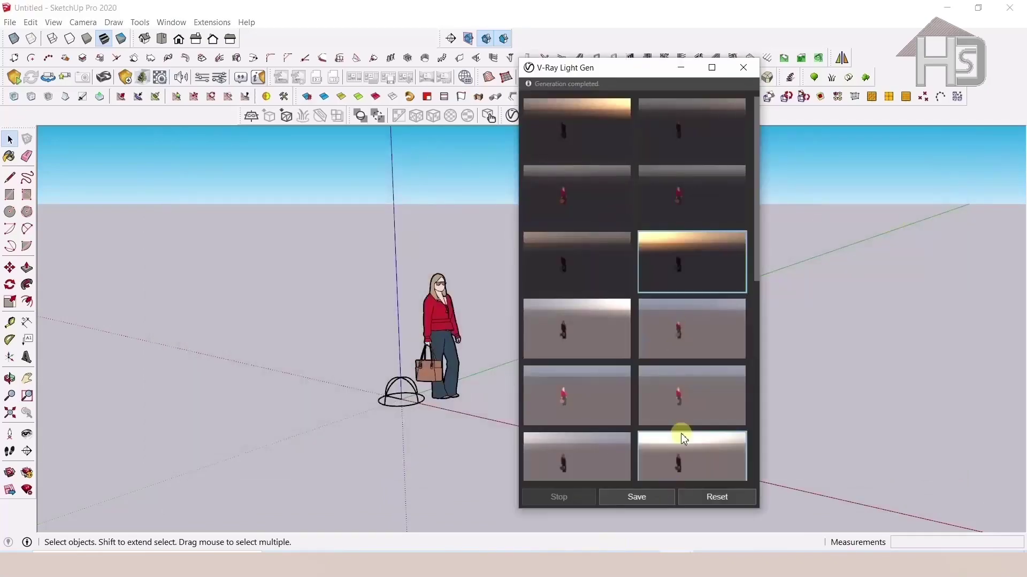
{"action": "scroll", "coordinate": [626, 346], "scroll_direction": "down", "scroll_amount": 1}
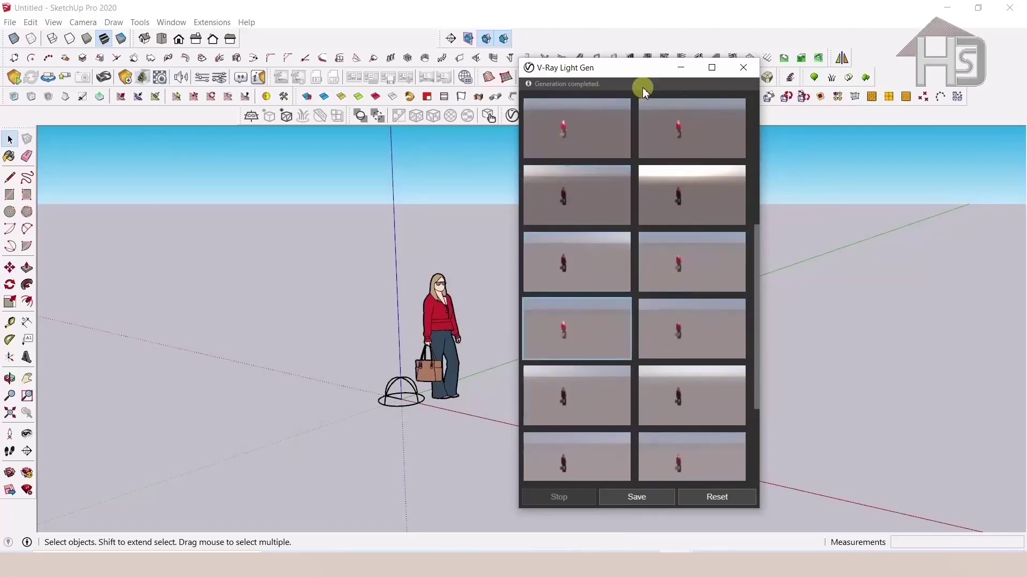
{"action": "left_click", "coordinate": [734, 75]}
{"action": "left_click", "coordinate": [534, 115]}
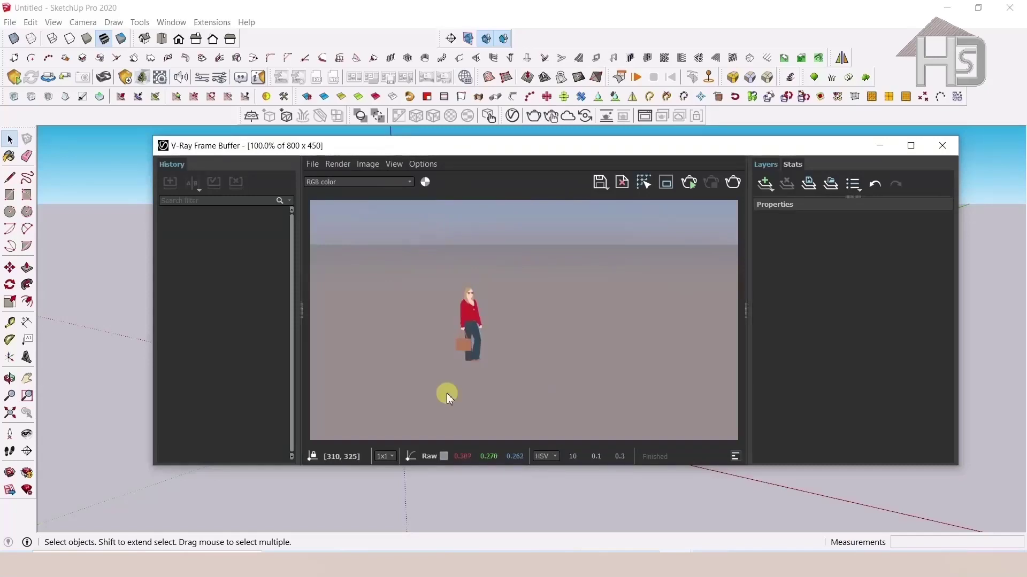
{"action": "left_click", "coordinate": [952, 143]}
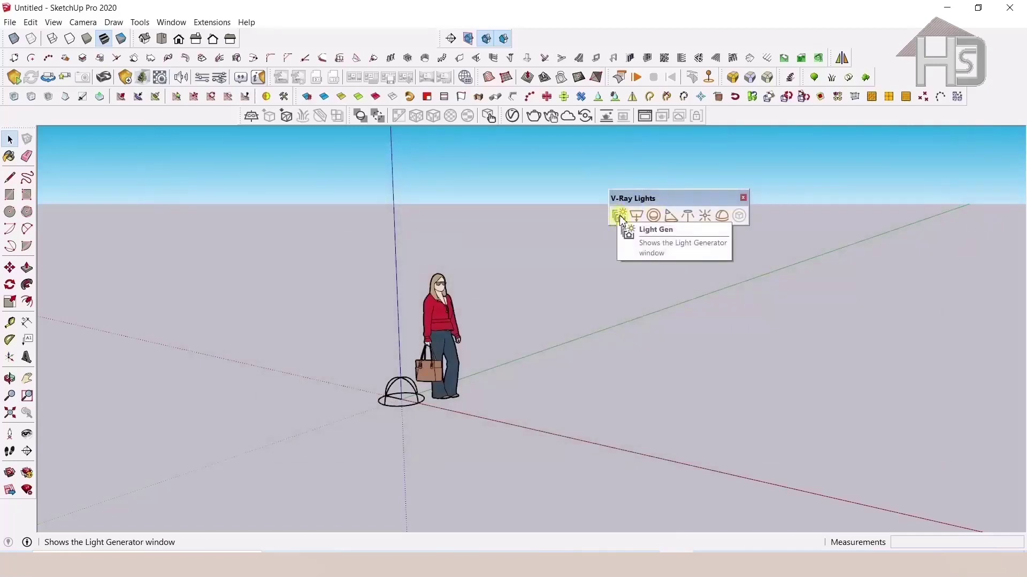
Delete the dome light from the scene
{"action": "left_click", "coordinate": [413, 396]}
{"action": "scroll", "coordinate": [411, 396], "scroll_direction": "up", "scroll_amount": 2}
{"action": "scroll", "coordinate": [409, 395], "scroll_direction": "up", "scroll_amount": 2}
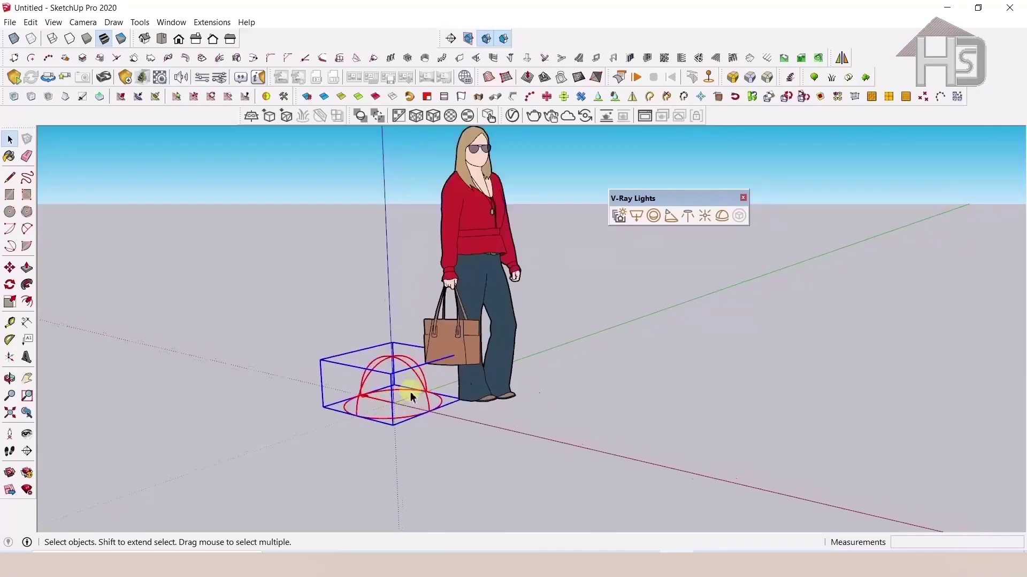
{"action": "mouse_move", "coordinate": [409, 394]}
{"action": "middle_mouse_down"}
{"action": "mouse_move", "coordinate": [316, 426]}
{"action": "mouse_move", "coordinate": [434, 415]}
{"action": "middle_mouse_up"}
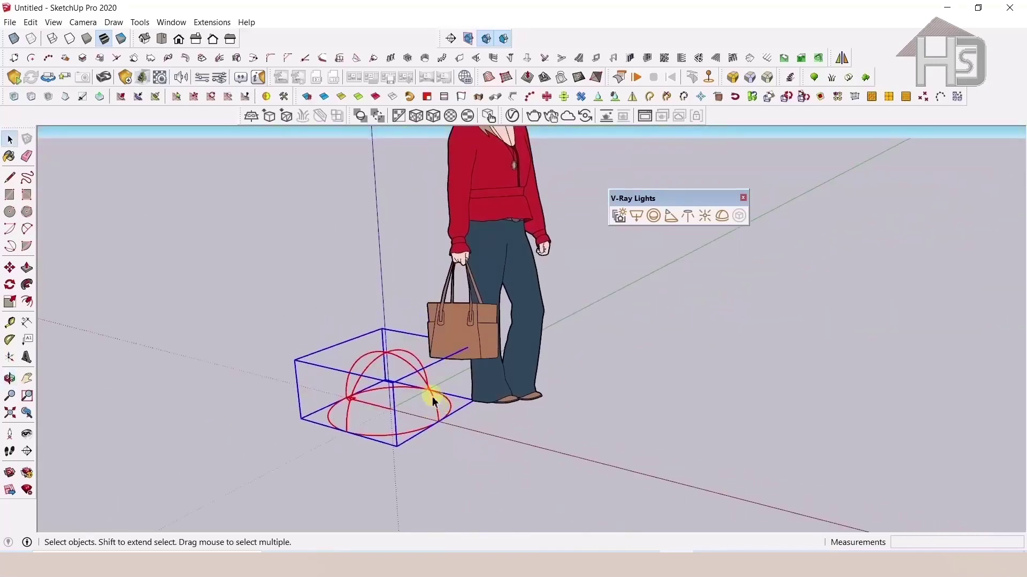
{"action": "key", "text": "Delete"}
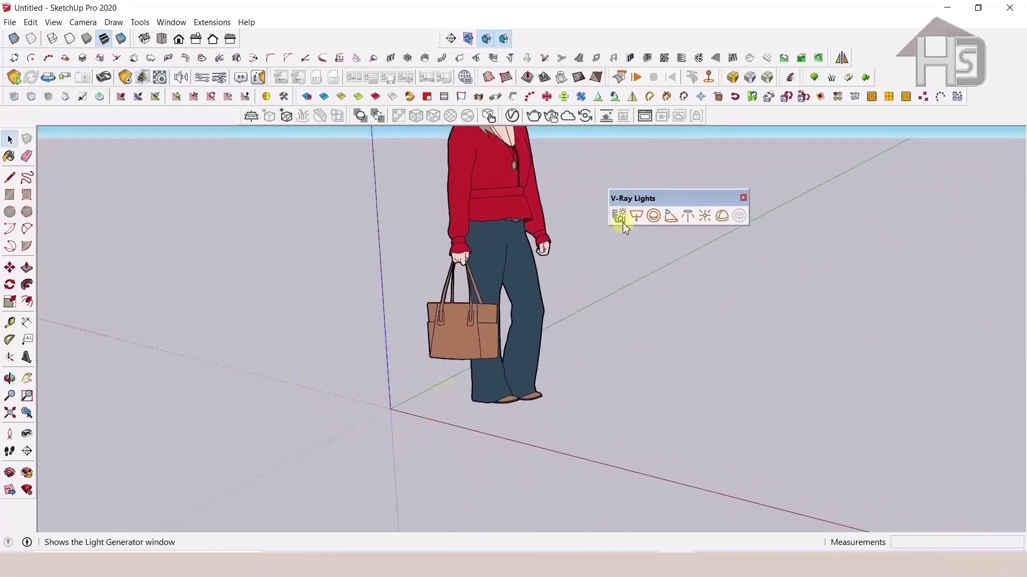
Reload 1234.lightset from the Desktop into Light Gen, review it, and close Light Gen
{"action": "left_click", "coordinate": [622, 216]}
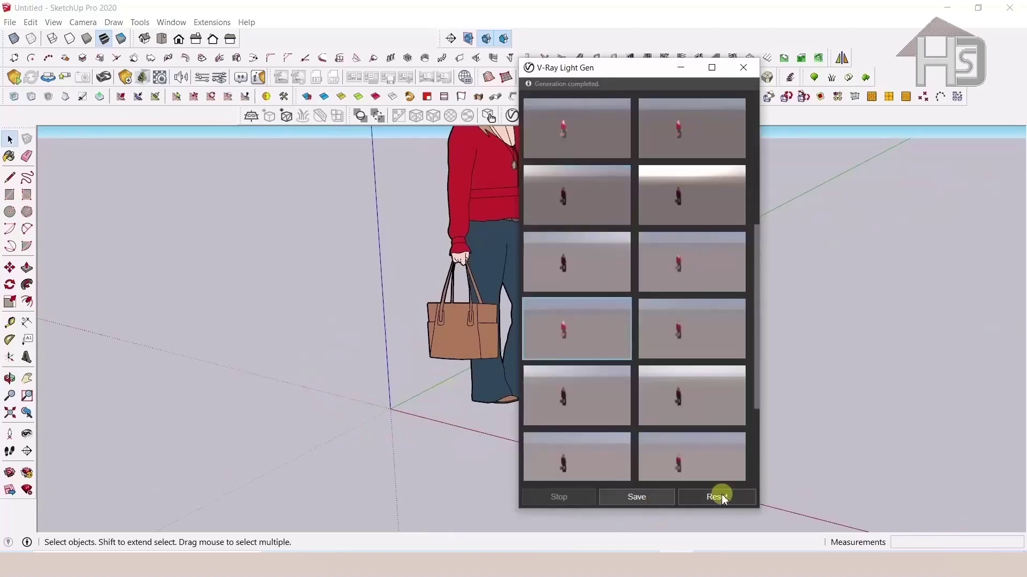
{"action": "left_click", "coordinate": [742, 496]}
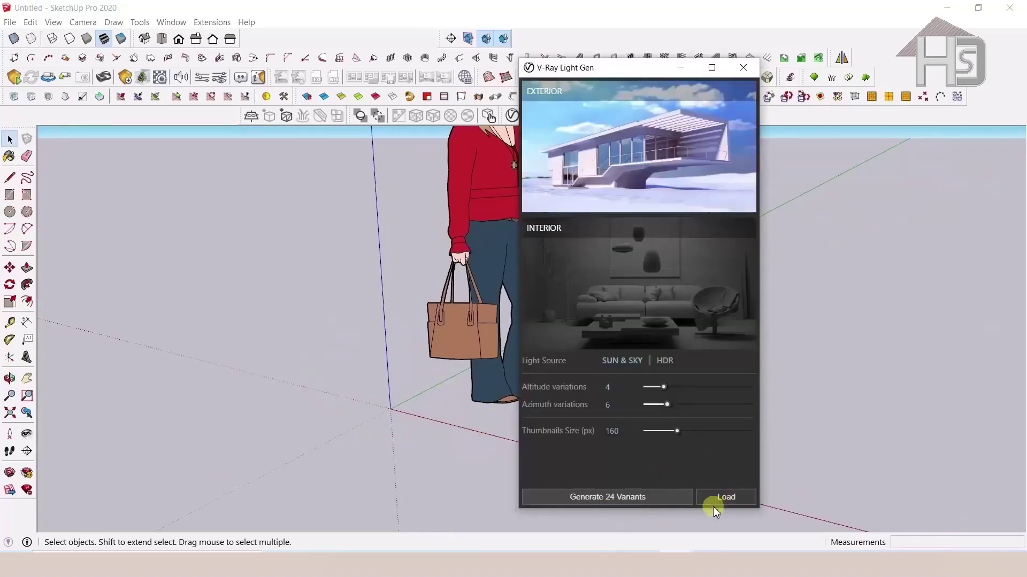
{"action": "left_click", "coordinate": [733, 497]}
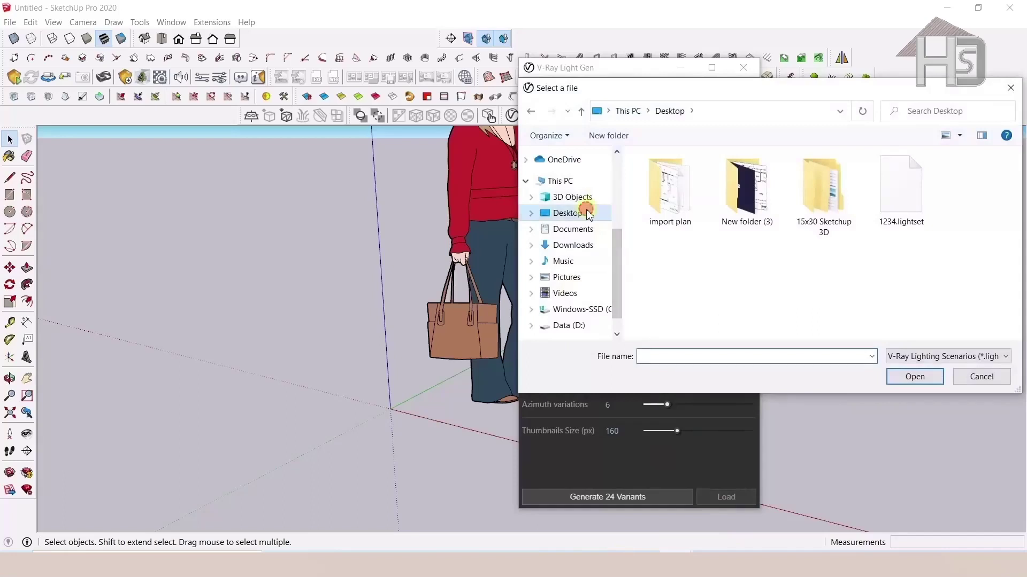
{"action": "left_click", "coordinate": [894, 235]}
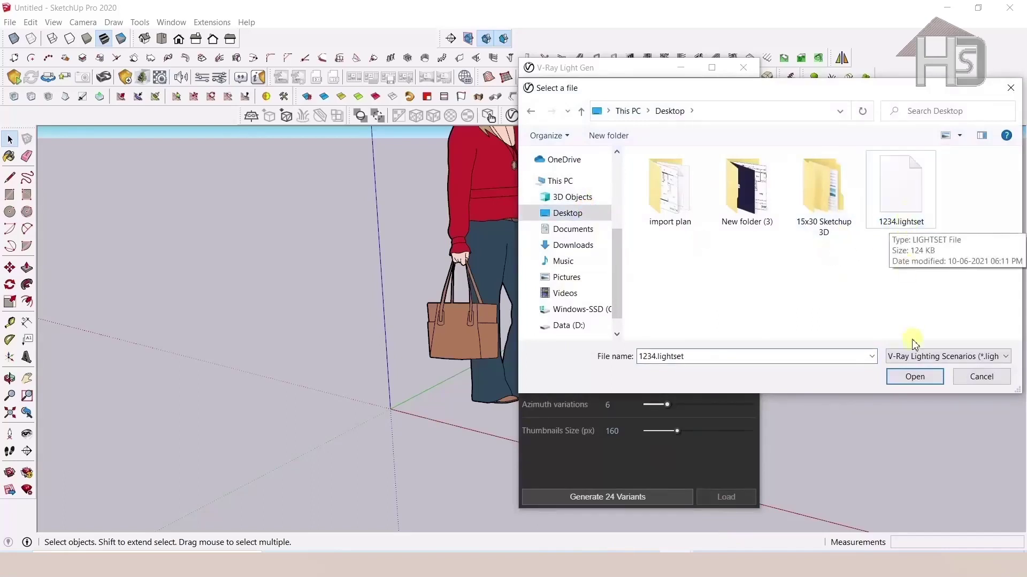
{"action": "left_click", "coordinate": [914, 376]}
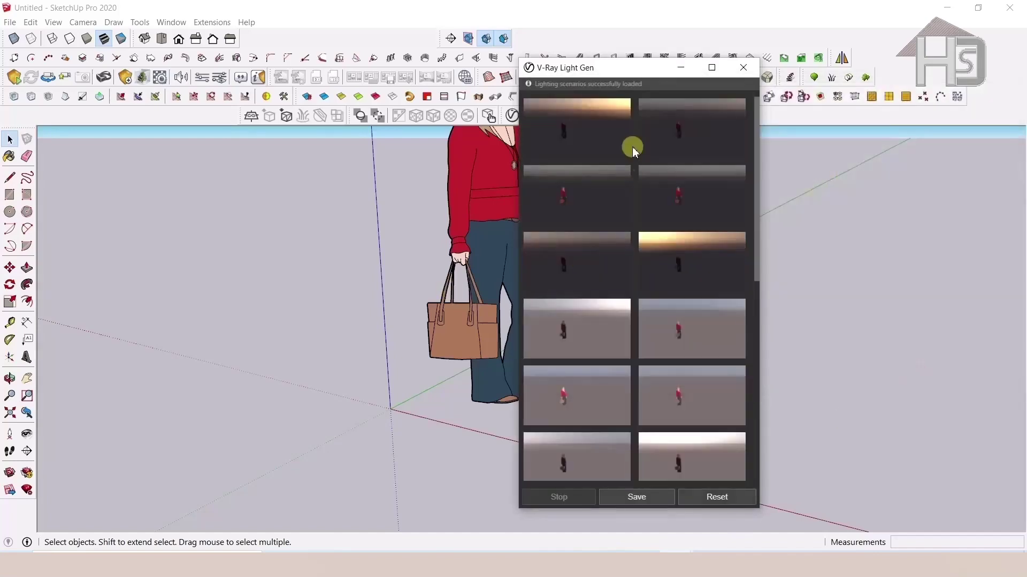
{"action": "scroll", "coordinate": [628, 241], "scroll_direction": "down", "scroll_amount": 5}
{"action": "scroll", "coordinate": [653, 295], "scroll_direction": "up", "scroll_amount": 5}
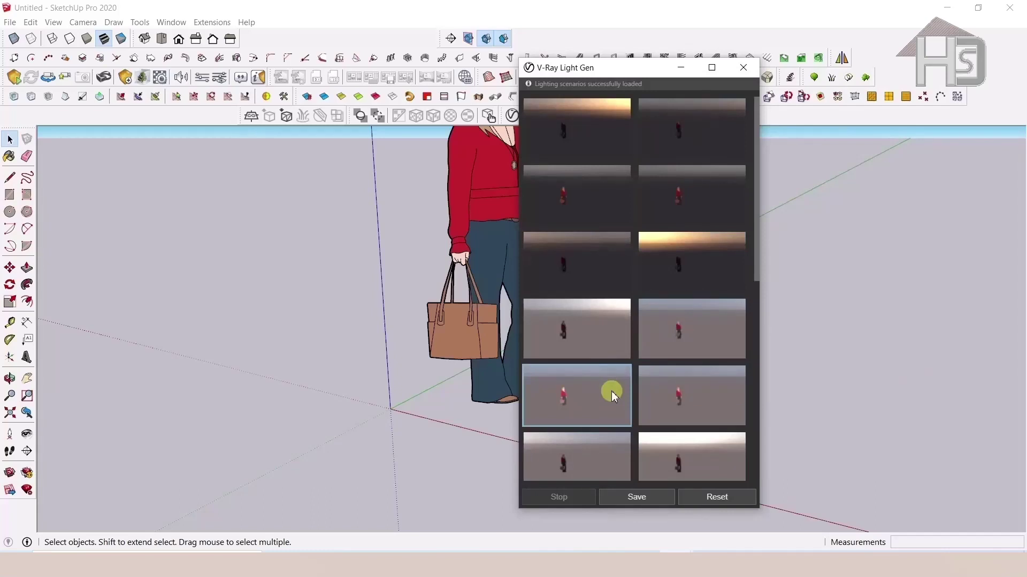
{"action": "left_click", "coordinate": [743, 67]}
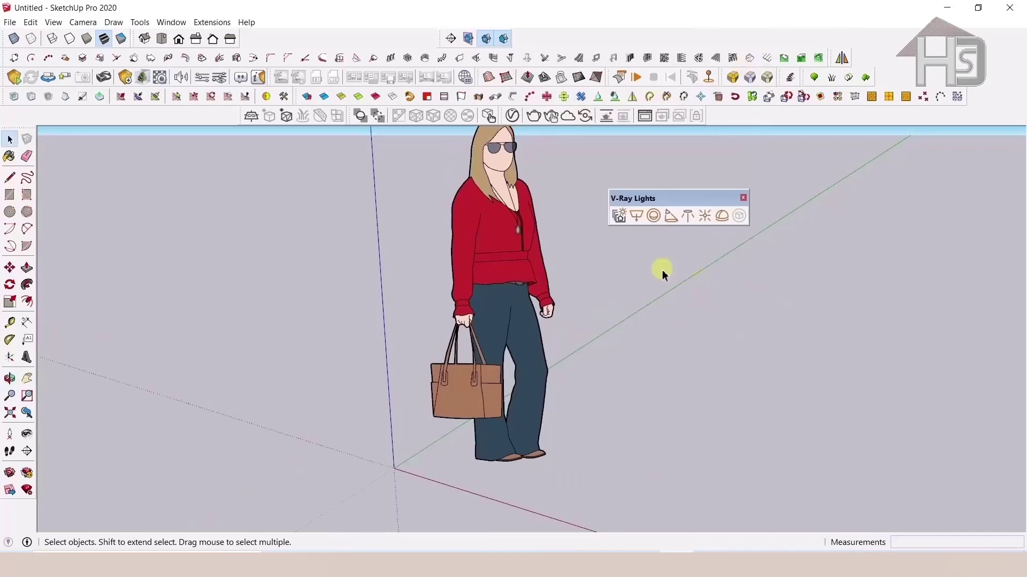
Place a rectangle light on the ground to the right of the figure
{"action": "left_click", "coordinate": [637, 216]}
{"action": "scroll", "coordinate": [540, 356], "scroll_direction": "down", "scroll_amount": 3}
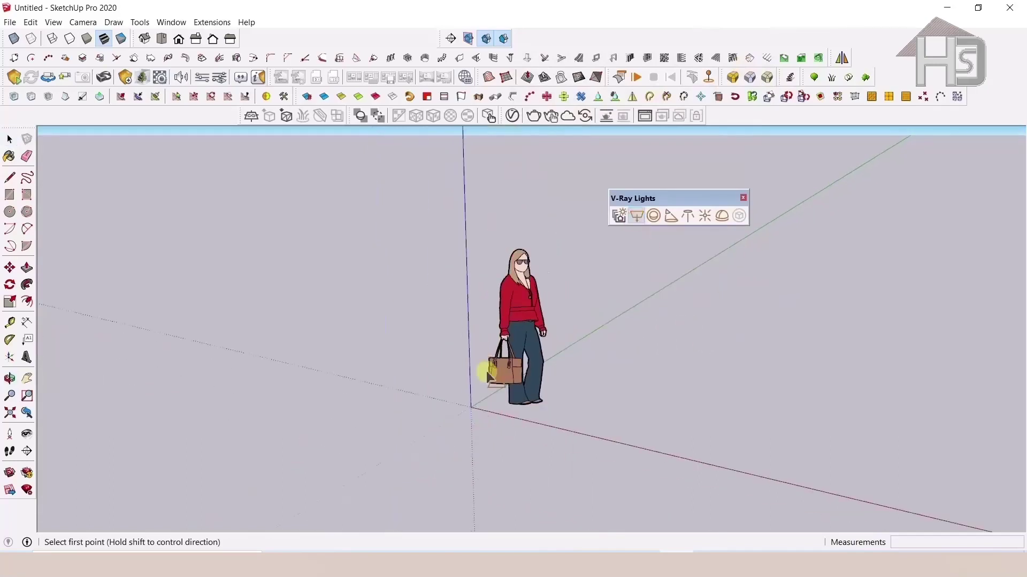
{"action": "scroll", "coordinate": [704, 321], "scroll_direction": "up", "scroll_amount": 2}
{"action": "left_click", "coordinate": [702, 319]}
{"action": "left_click", "coordinate": [851, 425]}
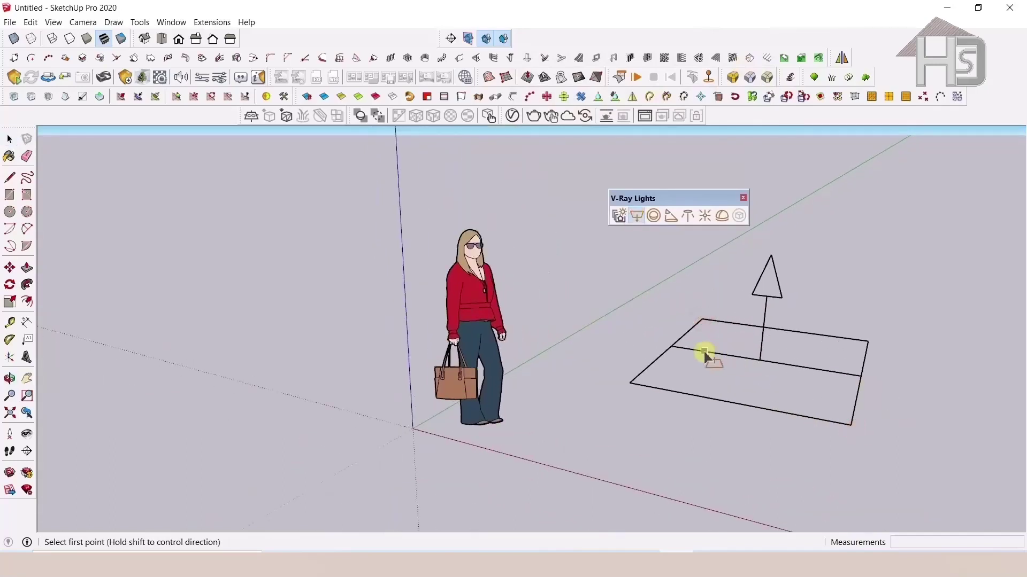
{"action": "key", "text": "space"}
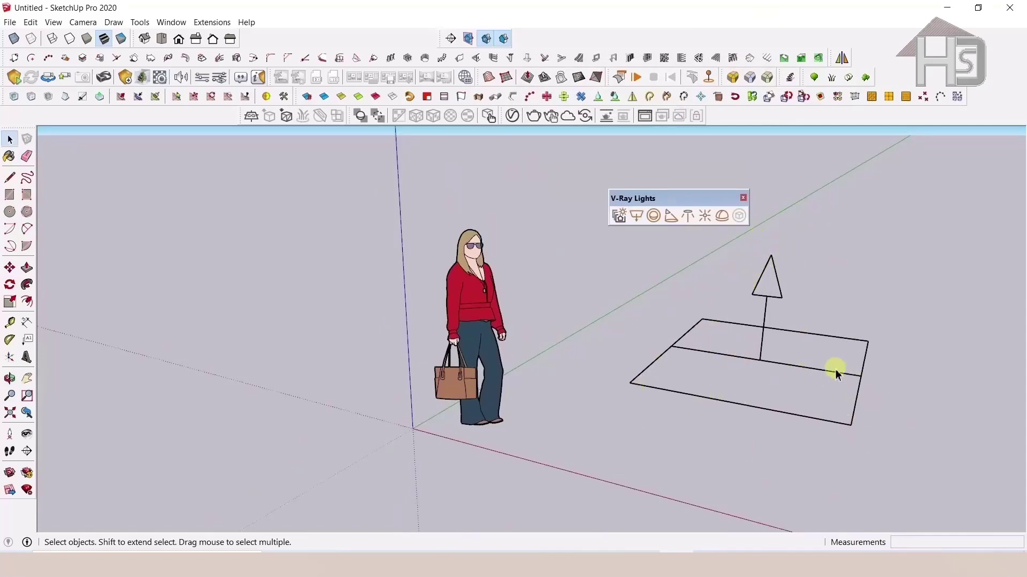
Toggle Enable Solid Widgets on and off while orbiting, then select the rectangle light
{"action": "left_click", "coordinate": [359, 115]}
{"action": "mouse_move", "coordinate": [669, 298]}
{"action": "middle_mouse_down"}
{"action": "mouse_move", "coordinate": [755, 305]}
{"action": "mouse_move", "coordinate": [795, 337]}
{"action": "mouse_move", "coordinate": [806, 435]}
{"action": "middle_mouse_up"}
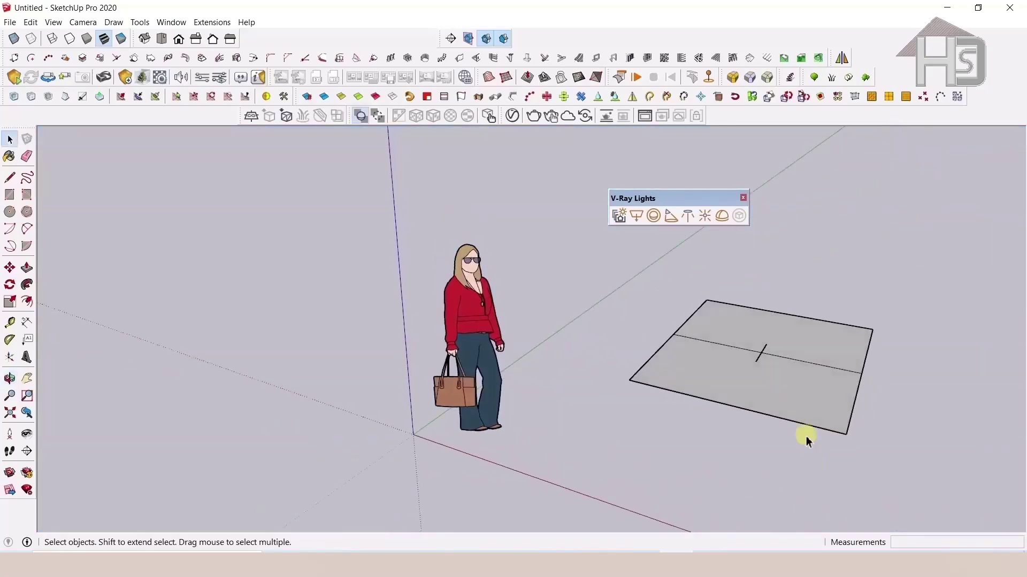
{"action": "left_click", "coordinate": [360, 117]}
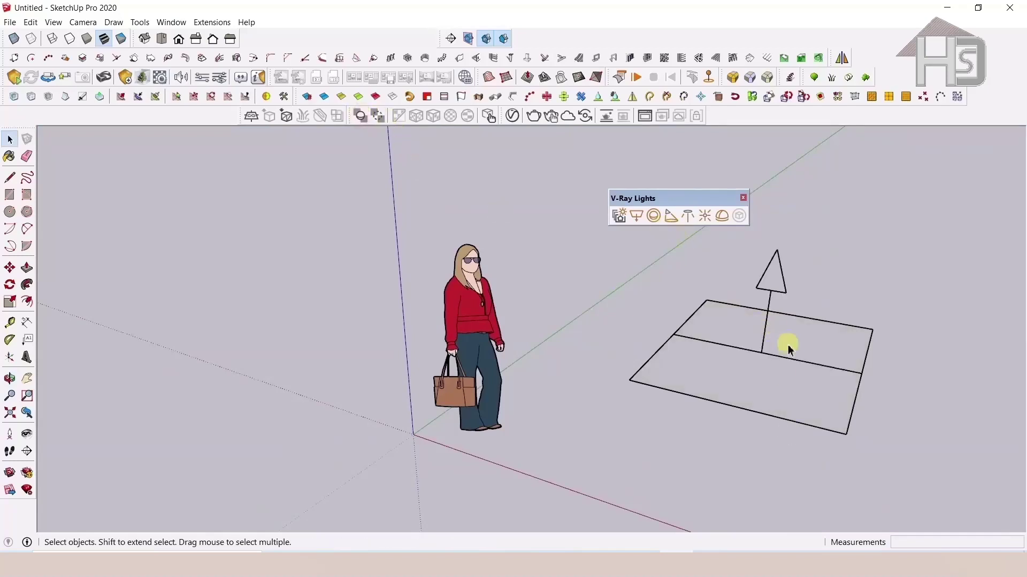
{"action": "middle_click_drag", "start_coordinate": [790, 349], "coordinate": [637, 318]}
{"action": "middle_click_drag", "start_coordinate": [837, 355], "coordinate": [851, 451]}
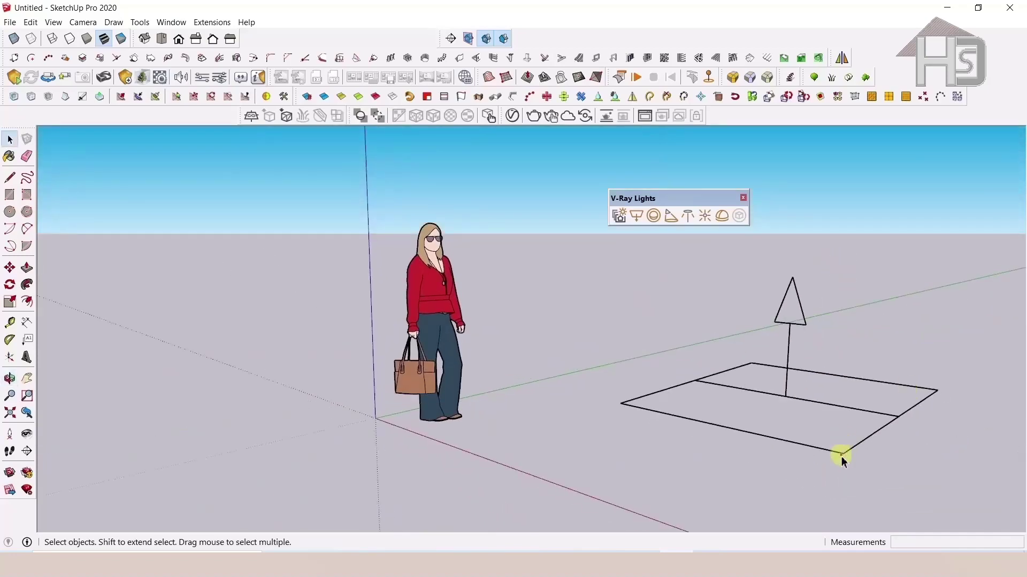
{"action": "left_click", "coordinate": [843, 457]}
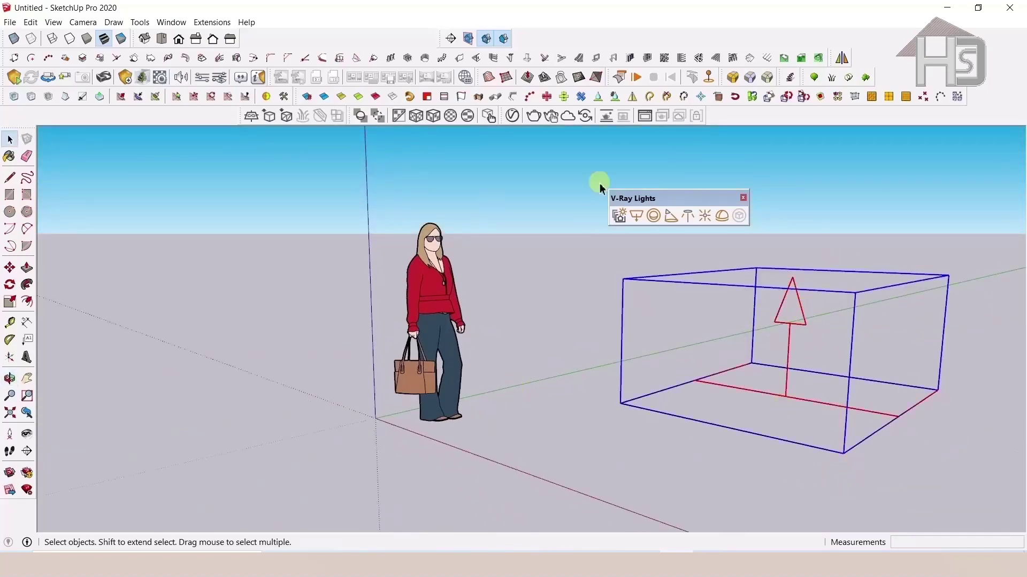
Open Rectangle Light#1's settings in the V-Ray Asset Editor's Lights list
{"action": "left_click", "coordinate": [515, 115]}
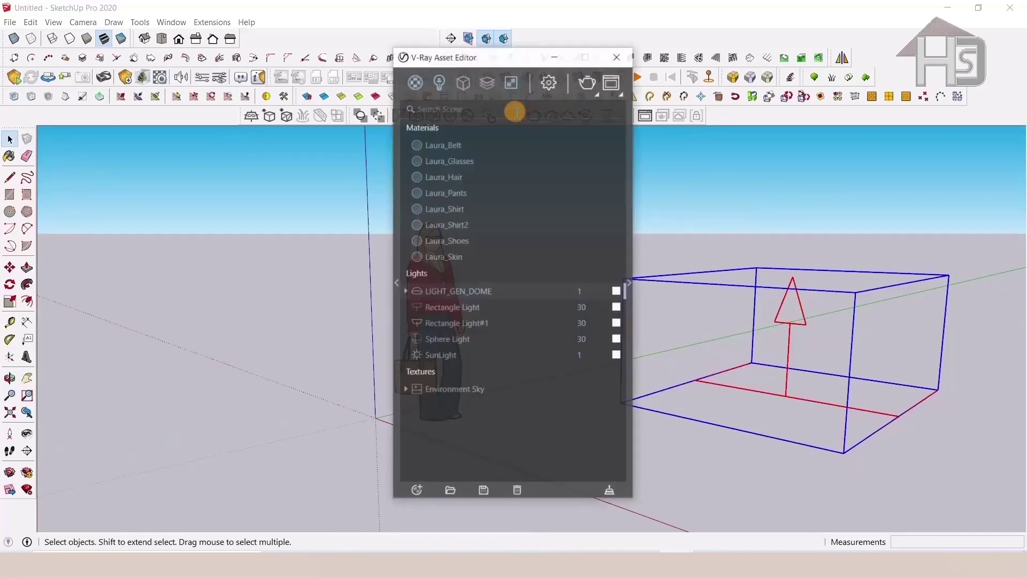
{"action": "left_click", "coordinate": [438, 81]}
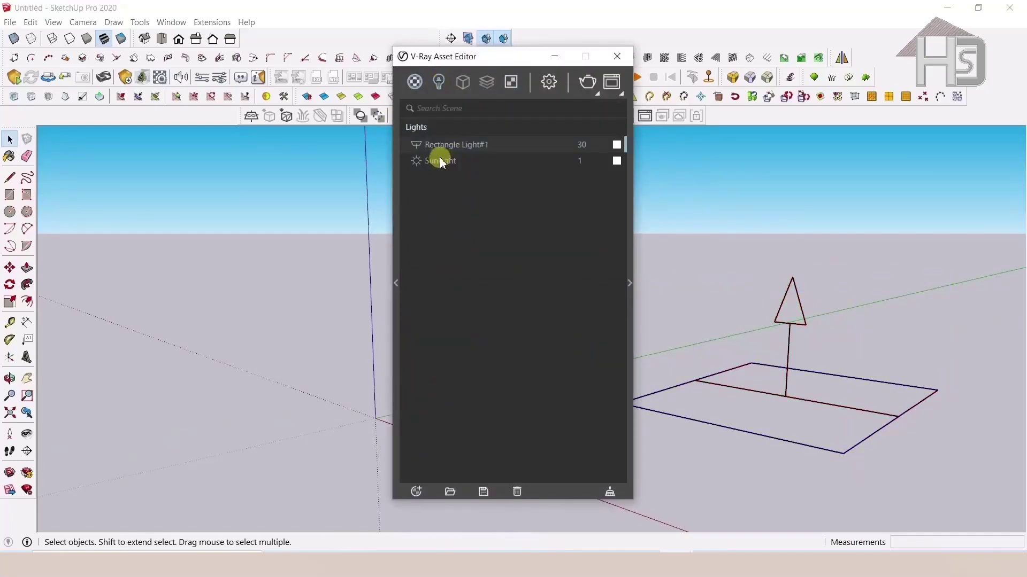
{"action": "left_click", "coordinate": [631, 279]}
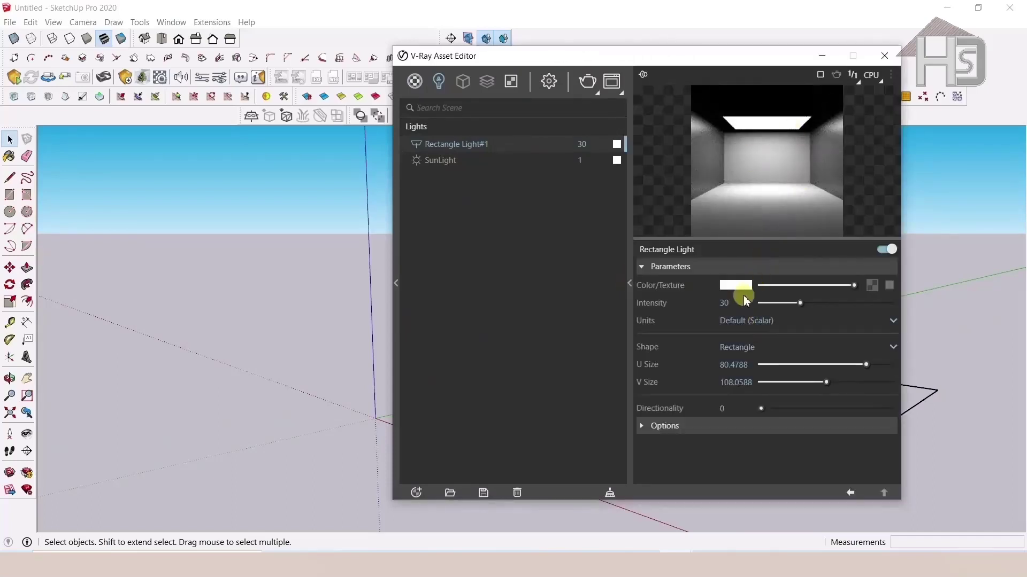
{"action": "left_click", "coordinate": [678, 426]}
{"action": "scroll", "coordinate": [725, 447], "scroll_direction": "down", "scroll_amount": 1}
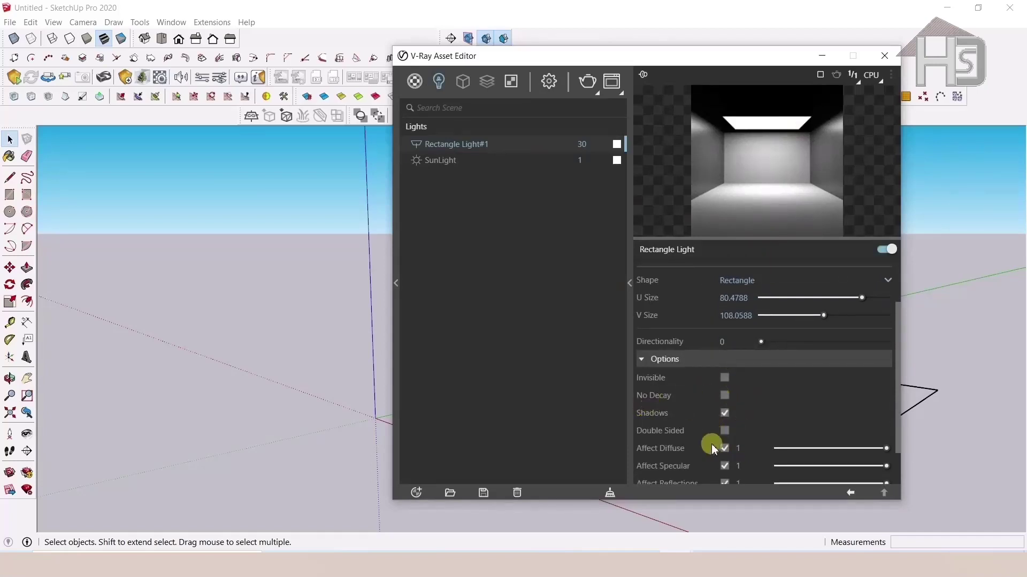
{"action": "scroll", "coordinate": [728, 432], "scroll_direction": "down", "scroll_amount": 1}
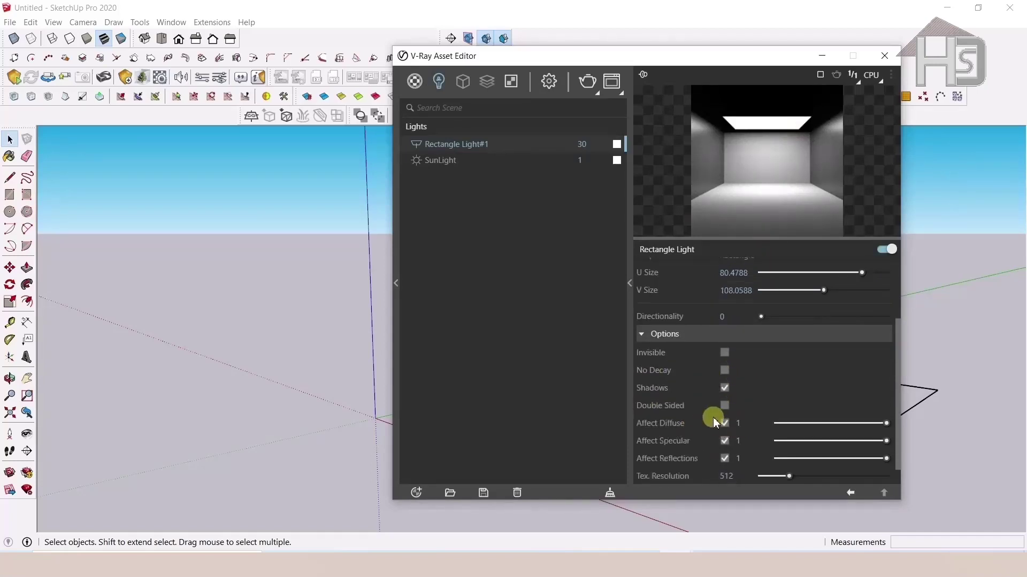
{"action": "scroll", "coordinate": [719, 423], "scroll_direction": "down", "scroll_amount": 1}
{"action": "scroll", "coordinate": [733, 433], "scroll_direction": "up", "scroll_amount": 3}
{"action": "scroll", "coordinate": [738, 428], "scroll_direction": "down", "scroll_amount": 3}
{"action": "scroll", "coordinate": [741, 420], "scroll_direction": "up", "scroll_amount": 3}
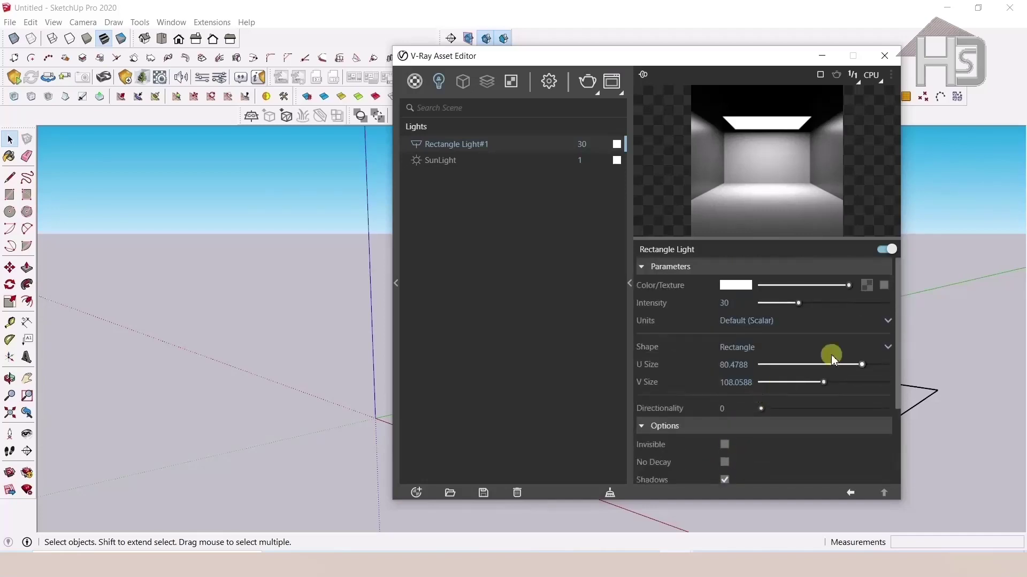
Set Rectangle Light#1's colour to pale warm yellow (about 4818 K)
{"action": "left_click", "coordinate": [738, 287]}
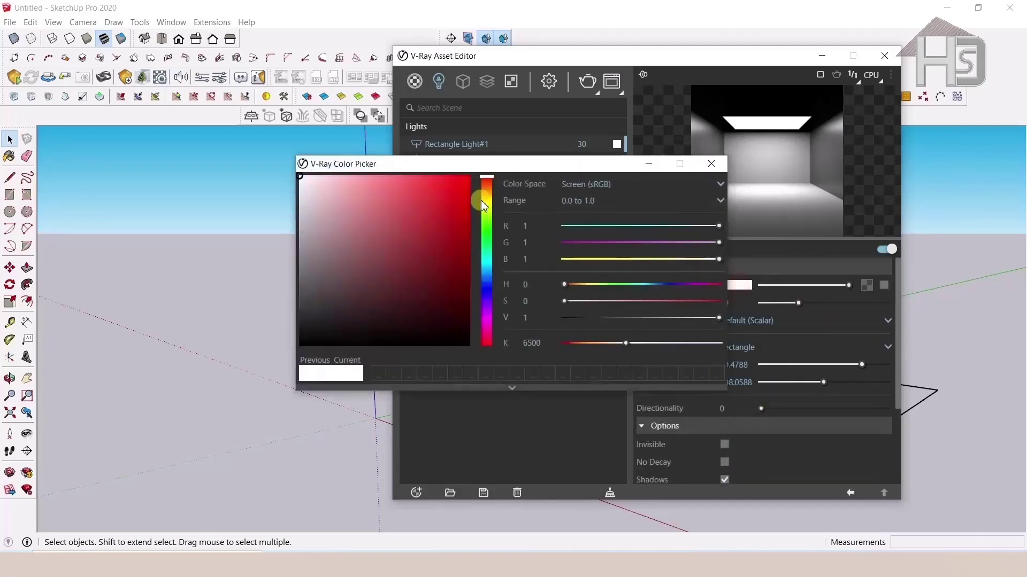
{"action": "left_click", "coordinate": [486, 202]}
{"action": "left_click", "coordinate": [339, 177]}
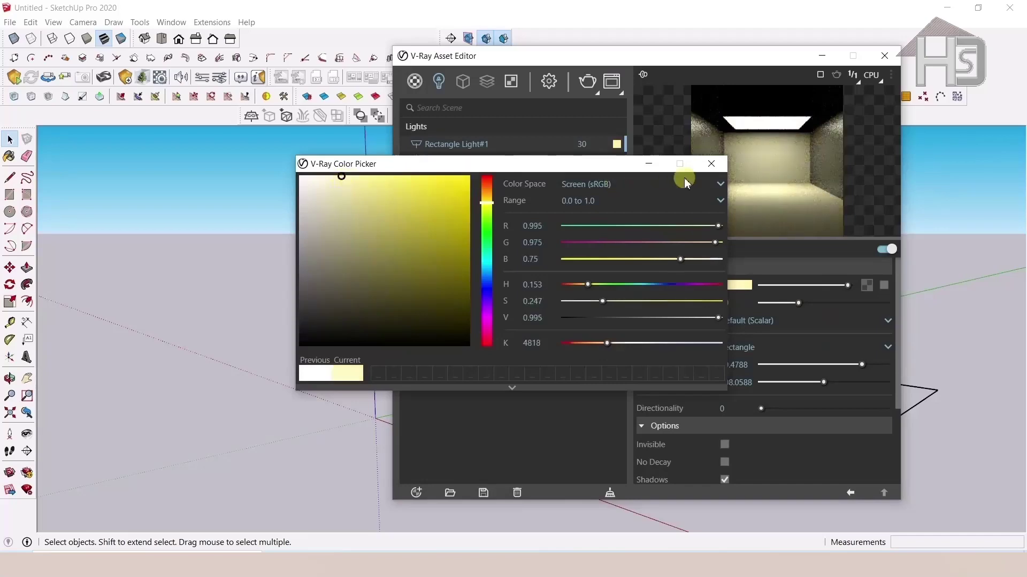
{"action": "left_click", "coordinate": [712, 163]}
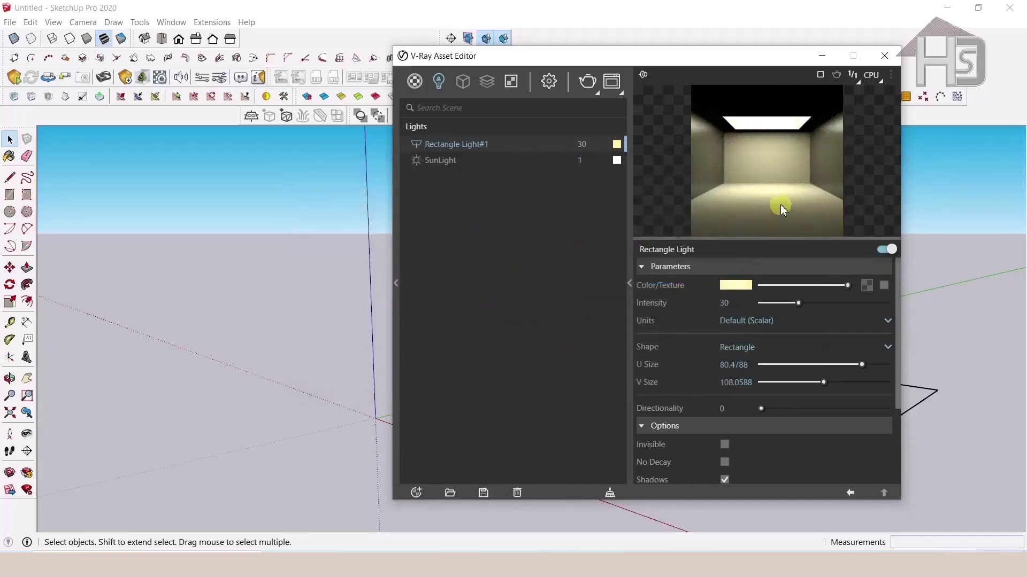
Place a sphere light on the ground in front of the figure, left of the rectangle light
{"action": "left_click", "coordinate": [851, 56]}
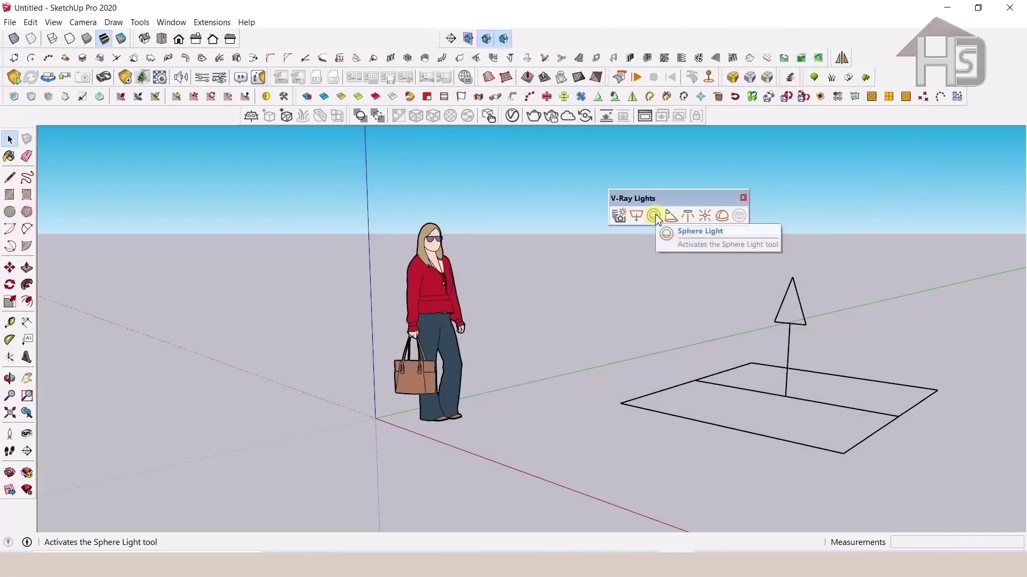
{"action": "left_click", "coordinate": [654, 215]}
{"action": "scroll", "coordinate": [568, 441], "scroll_direction": "down", "scroll_amount": 2}
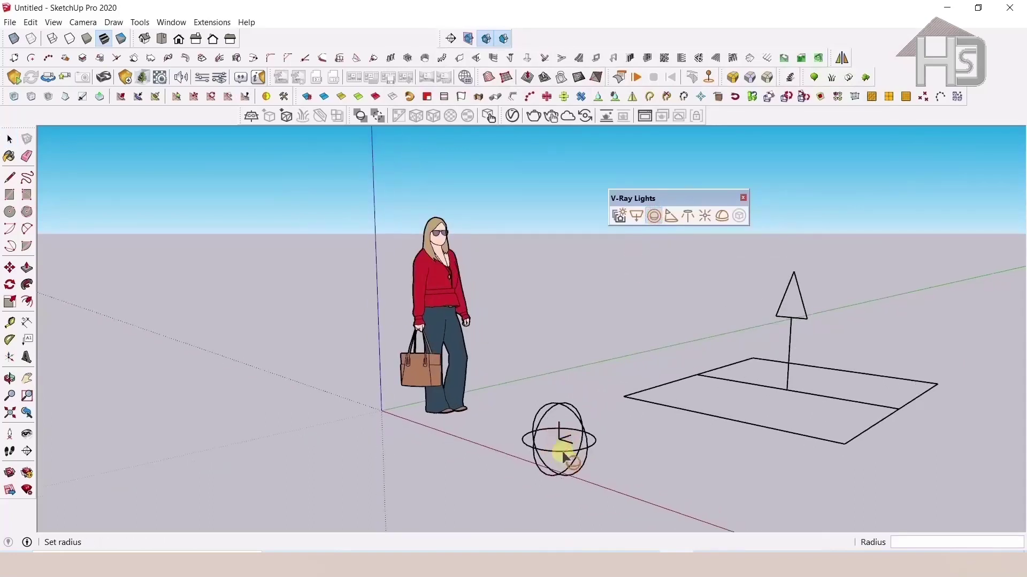
{"action": "left_click", "coordinate": [565, 452]}
{"action": "mouse_move", "coordinate": [568, 454]}
{"action": "middle_mouse_down"}
{"action": "mouse_move", "coordinate": [546, 474]}
{"action": "mouse_move", "coordinate": [538, 431]}
{"action": "mouse_move", "coordinate": [373, 415]}
{"action": "middle_mouse_up"}
{"action": "scroll", "coordinate": [442, 423], "scroll_direction": "up", "scroll_amount": 4}
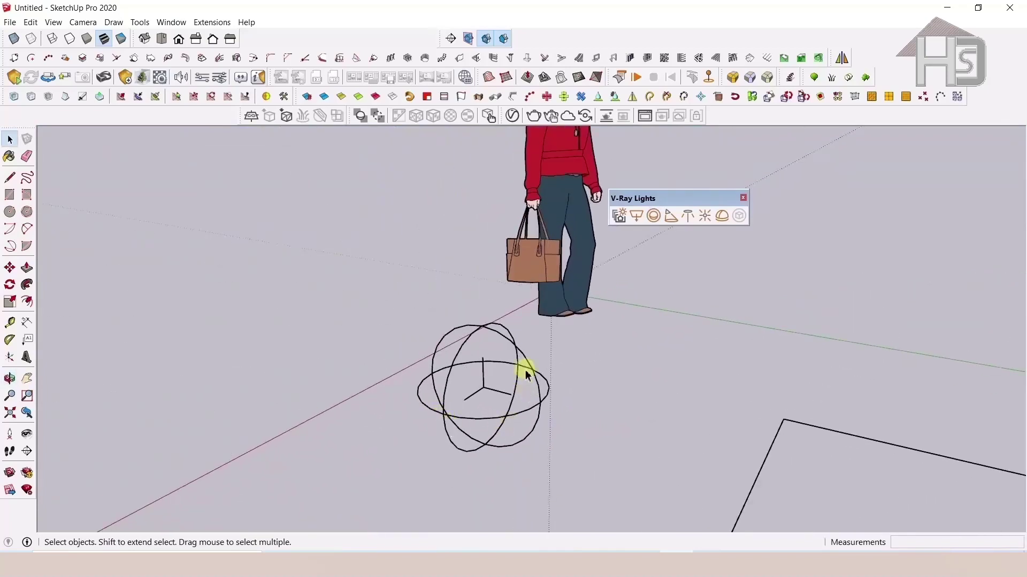
{"action": "middle_click_drag", "start_coordinate": [476, 452], "coordinate": [501, 411]}
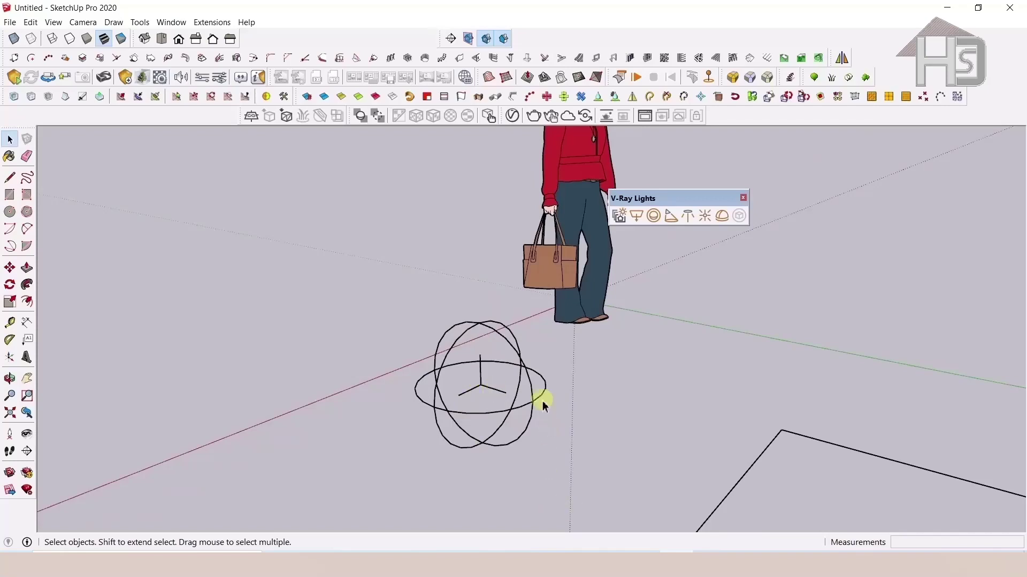
Toggle solid widgets on and off, orbit around the lights, and select the sphere light
{"action": "left_click", "coordinate": [359, 116]}
{"action": "scroll", "coordinate": [470, 314], "scroll_direction": "down", "scroll_amount": 3}
{"action": "scroll", "coordinate": [488, 339], "scroll_direction": "down", "scroll_amount": 3}
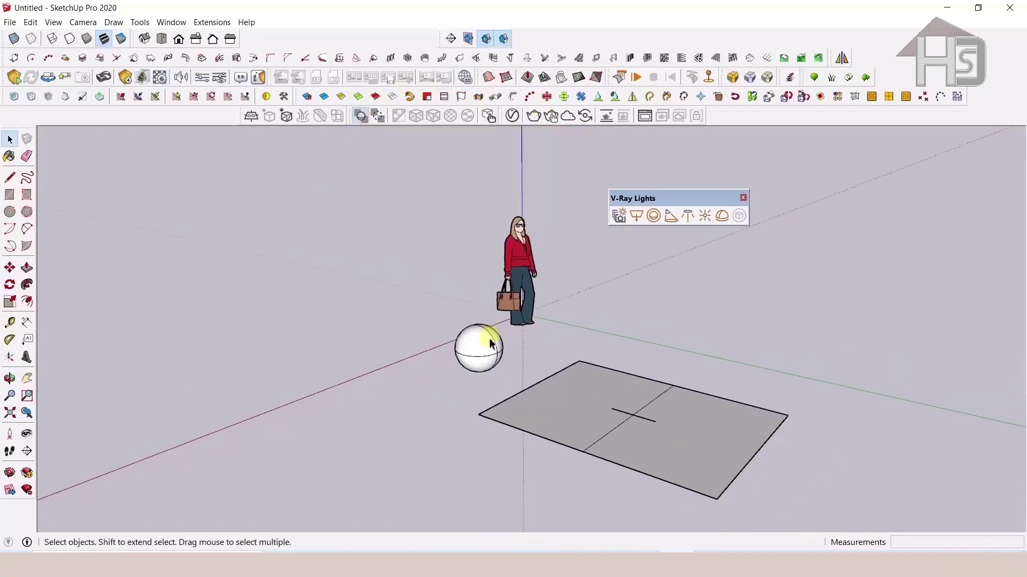
{"action": "mouse_move", "coordinate": [489, 339]}
{"action": "middle_mouse_down"}
{"action": "mouse_move", "coordinate": [747, 350]}
{"action": "mouse_move", "coordinate": [637, 456]}
{"action": "middle_mouse_up"}
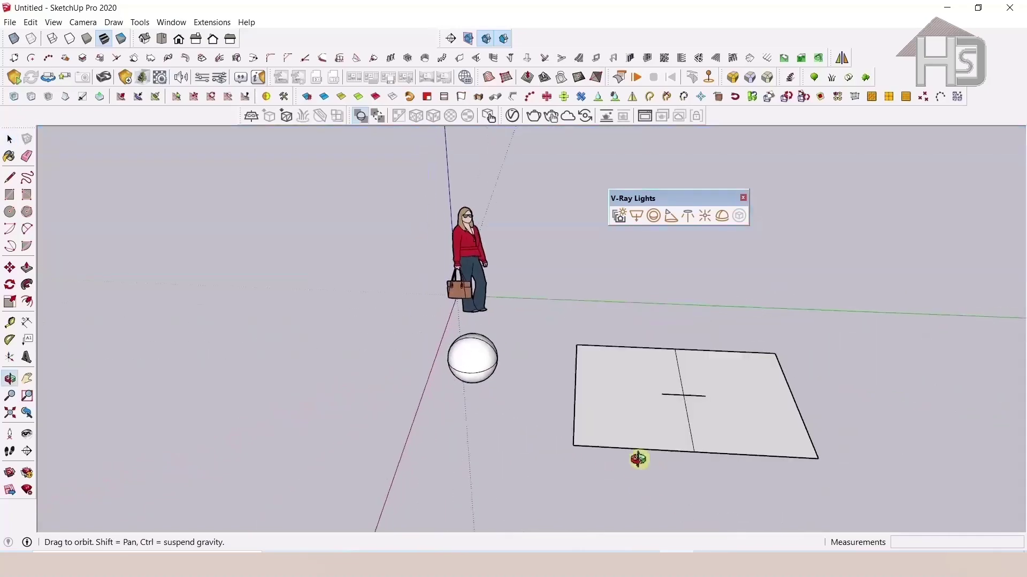
{"action": "left_click", "coordinate": [361, 117]}
{"action": "middle_click_drag", "start_coordinate": [515, 383], "coordinate": [440, 268]}
{"action": "scroll", "coordinate": [461, 363], "scroll_direction": "up", "scroll_amount": 3}
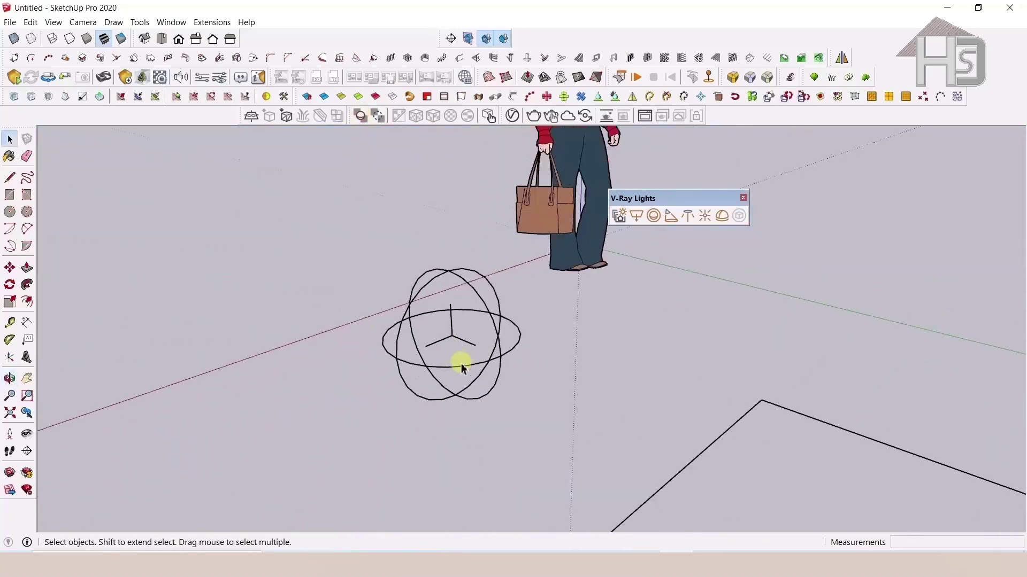
{"action": "left_click", "coordinate": [489, 318]}
{"action": "mouse_move", "coordinate": [459, 321]}
{"action": "middle_mouse_down"}
{"action": "mouse_move", "coordinate": [532, 381]}
{"action": "mouse_move", "coordinate": [463, 314]}
{"action": "middle_mouse_up"}
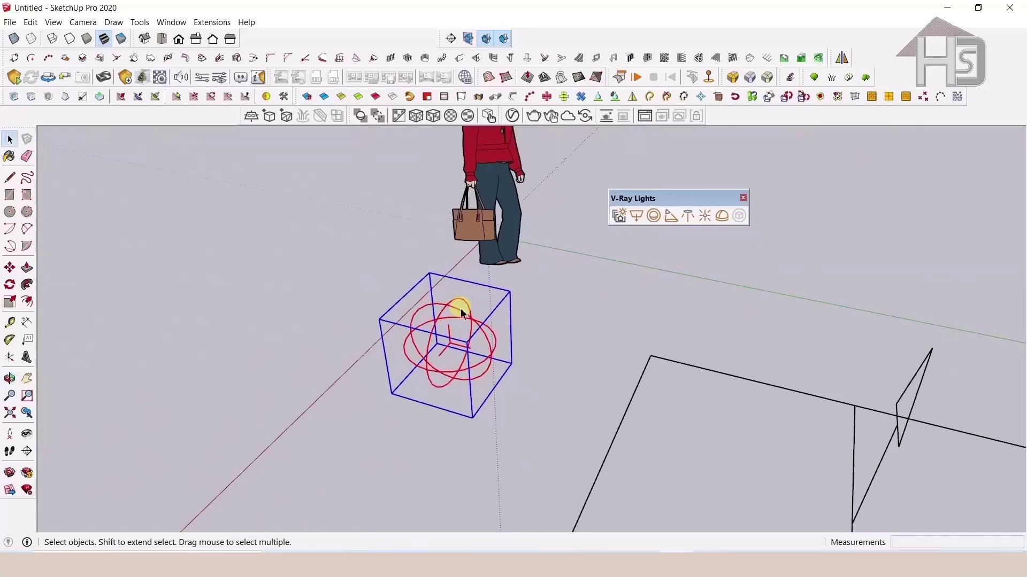
{"action": "mouse_move", "coordinate": [604, 442]}
{"action": "middle_mouse_down"}
{"action": "mouse_move", "coordinate": [630, 389]}
{"action": "mouse_move", "coordinate": [614, 518]}
{"action": "middle_mouse_up"}
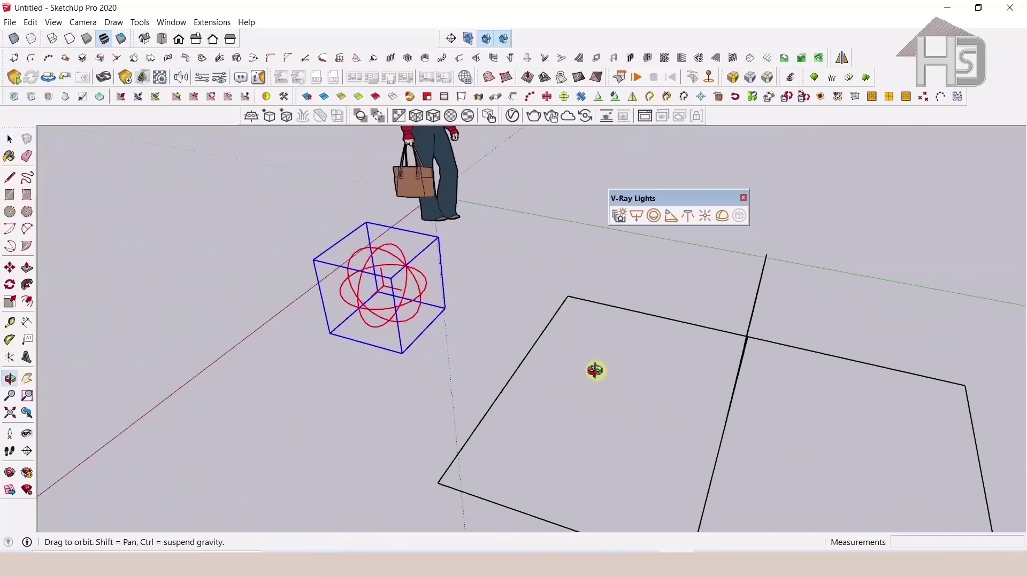
{"action": "middle_click_drag", "start_coordinate": [595, 372], "coordinate": [591, 385]}
In Sphere Light's options tick Invisible, try No Decay then untick it, and close the editor
{"action": "left_click", "coordinate": [512, 116]}
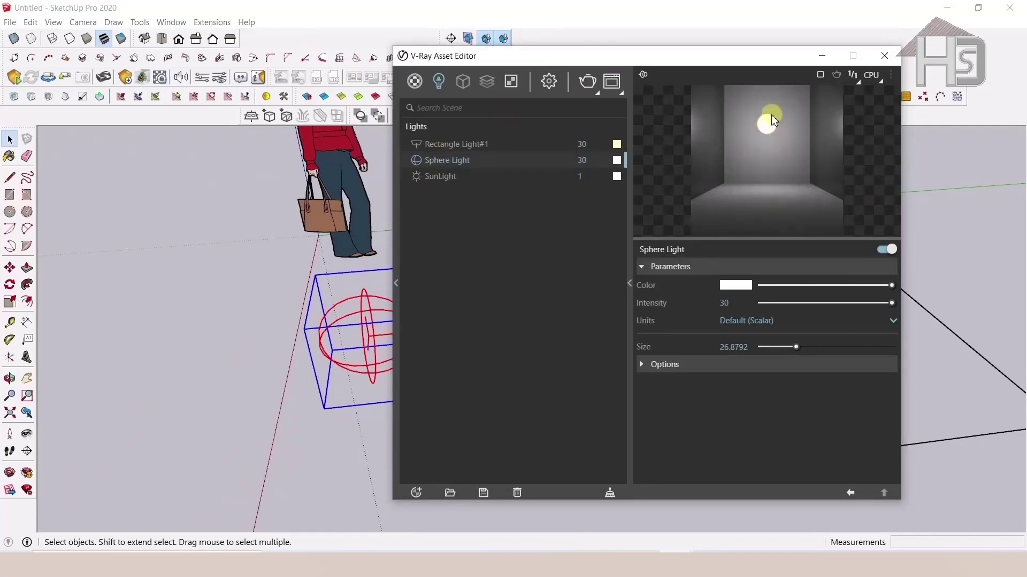
{"action": "left_click", "coordinate": [665, 364]}
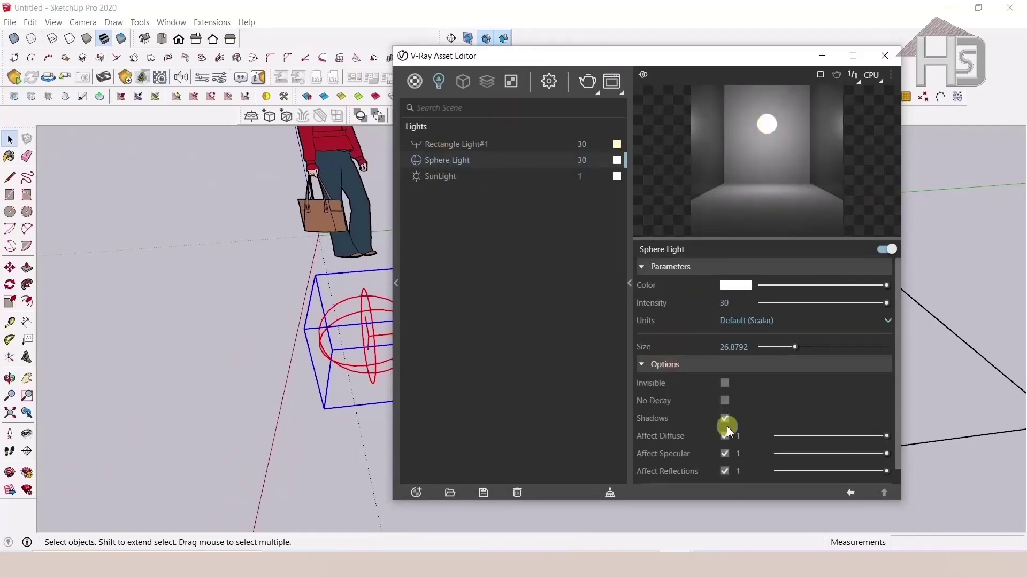
{"action": "left_click", "coordinate": [725, 382]}
{"action": "left_click", "coordinate": [725, 401]}
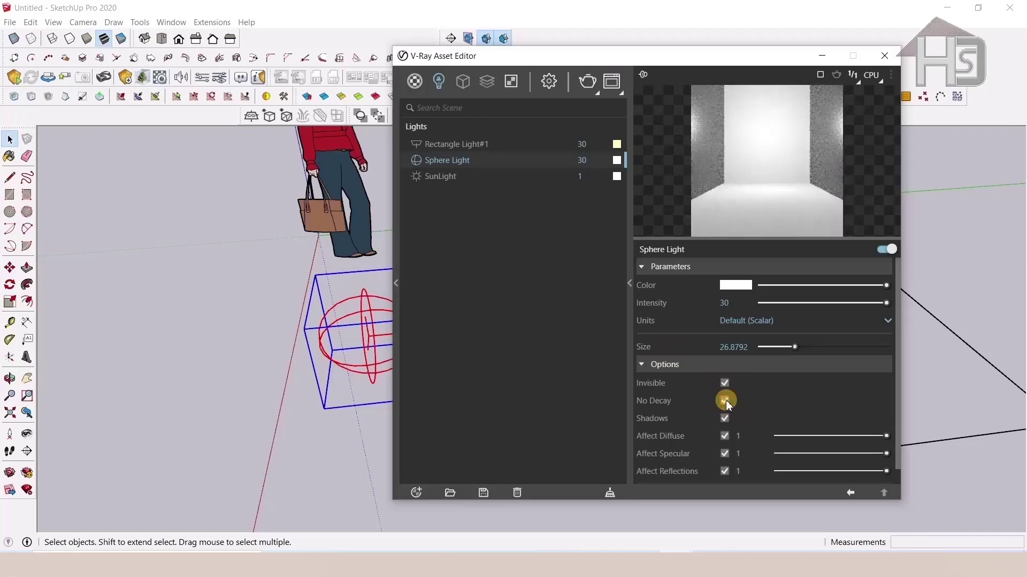
{"action": "left_click", "coordinate": [724, 401]}
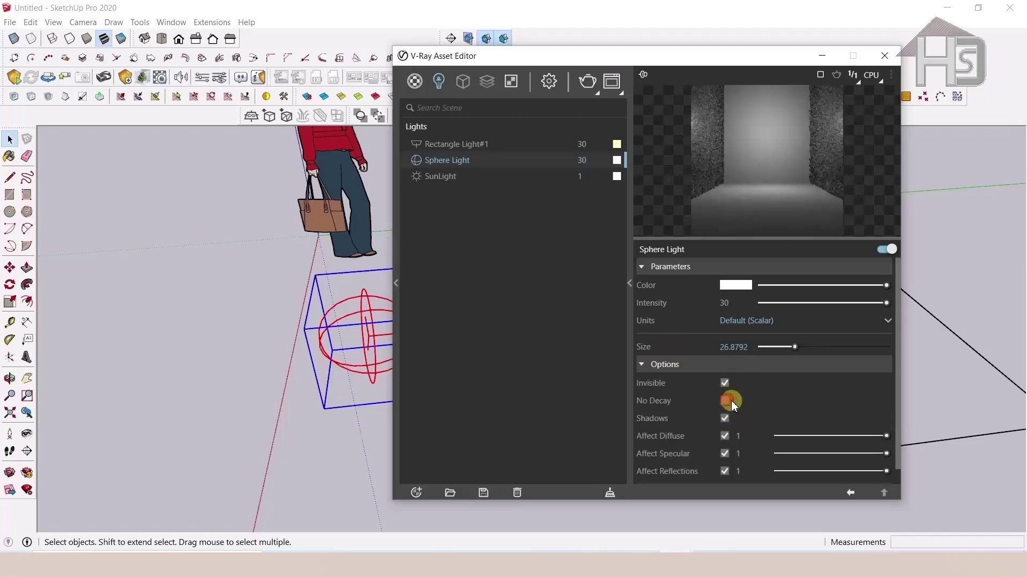
{"action": "scroll", "coordinate": [763, 401], "scroll_direction": "down", "scroll_amount": 1}
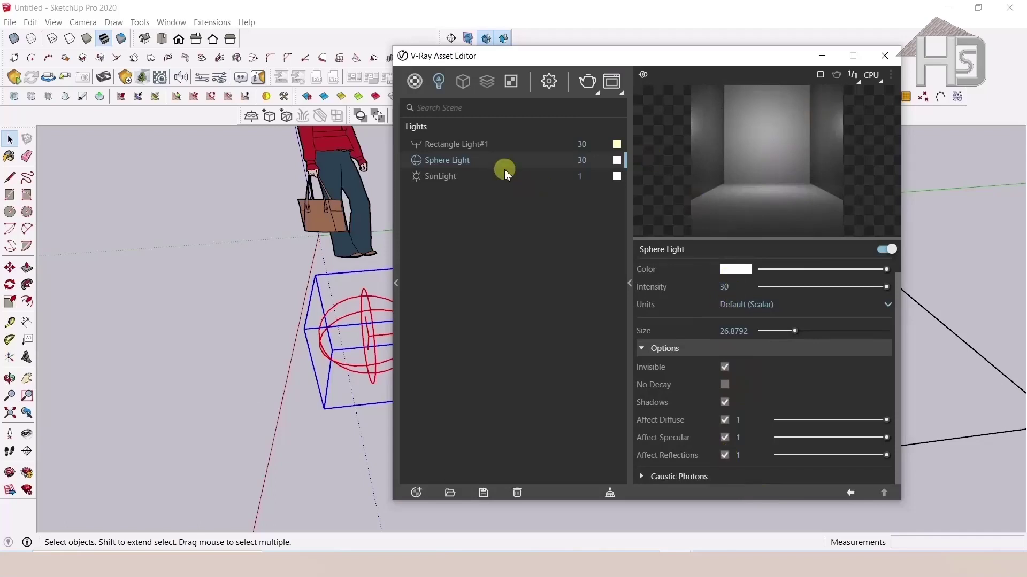
{"action": "left_click", "coordinate": [884, 56]}
Bring up the V-Ray Lights toolbar and orbit out to view the figure with both lights
{"action": "left_click", "coordinate": [422, 333]}
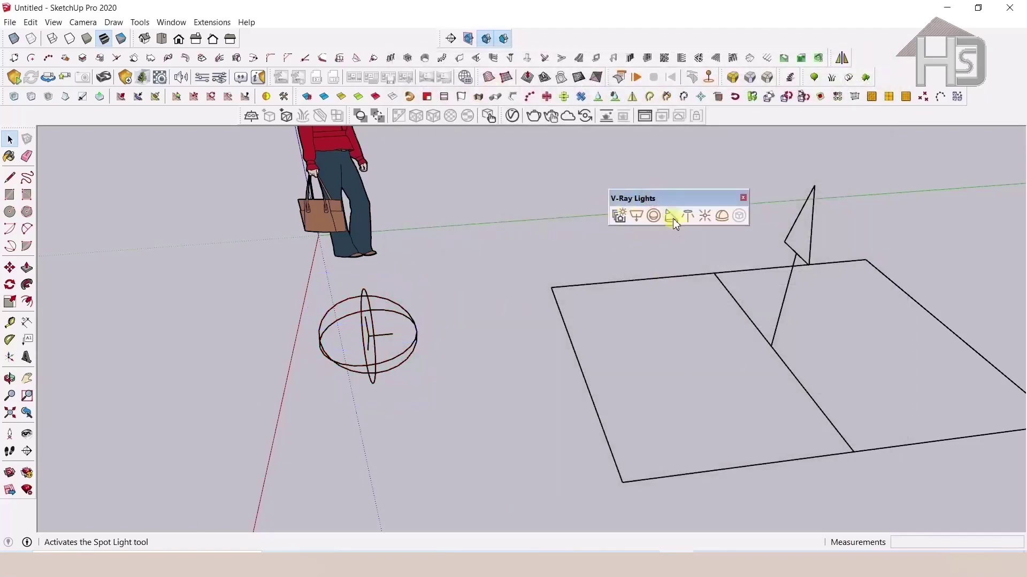
{"action": "mouse_move", "coordinate": [556, 272]}
{"action": "middle_mouse_down"}
{"action": "mouse_move", "coordinate": [337, 396]}
{"action": "mouse_move", "coordinate": [591, 327]}
{"action": "mouse_move", "coordinate": [320, 414]}
{"action": "mouse_move", "coordinate": [458, 417]}
{"action": "mouse_move", "coordinate": [300, 344]}
{"action": "mouse_move", "coordinate": [374, 335]}
{"action": "mouse_move", "coordinate": [392, 366]}
{"action": "middle_mouse_up"}
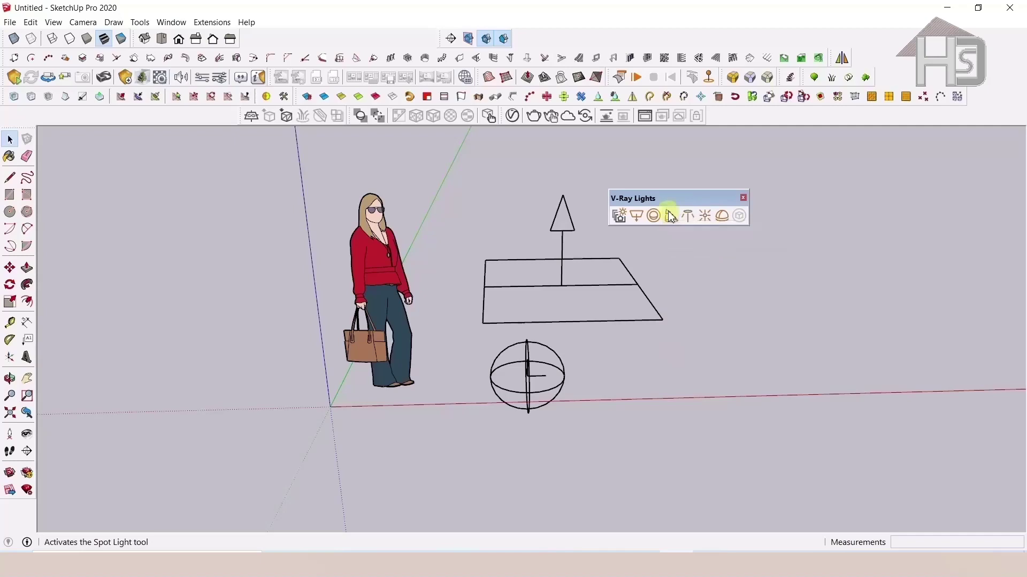
{"action": "mouse_move", "coordinate": [374, 428]}
{"action": "middle_mouse_down"}
{"action": "mouse_move", "coordinate": [255, 444]}
{"action": "mouse_move", "coordinate": [275, 436]}
{"action": "middle_mouse_up"}
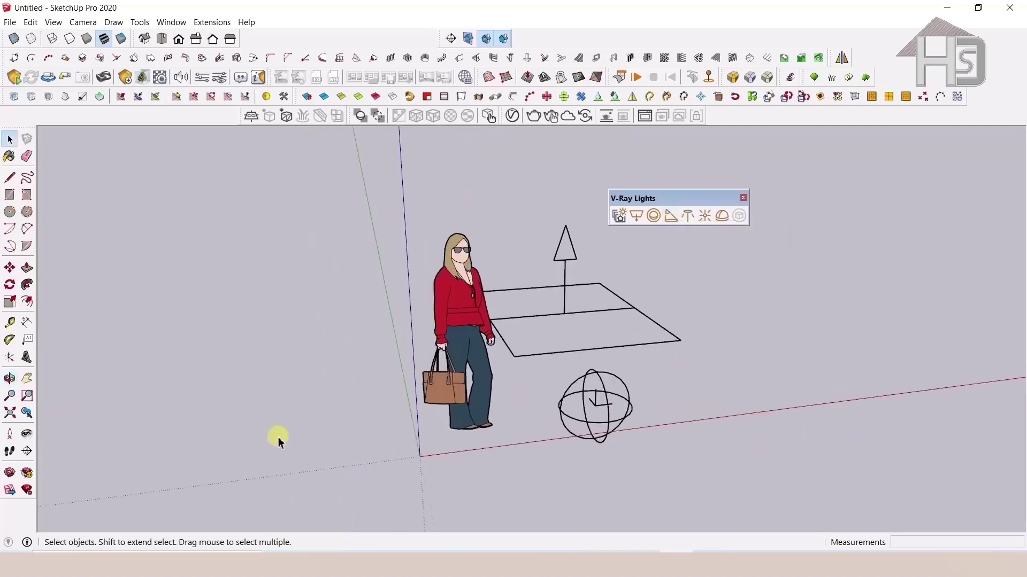
Draw a thin rectangle on the ground and push/pull it up into a tall wall
{"action": "scroll", "coordinate": [275, 436], "scroll_direction": "down", "scroll_amount": 2}
{"action": "key", "text": "r"}
{"action": "left_click", "coordinate": [161, 409]}
{"action": "left_click", "coordinate": [354, 402]}
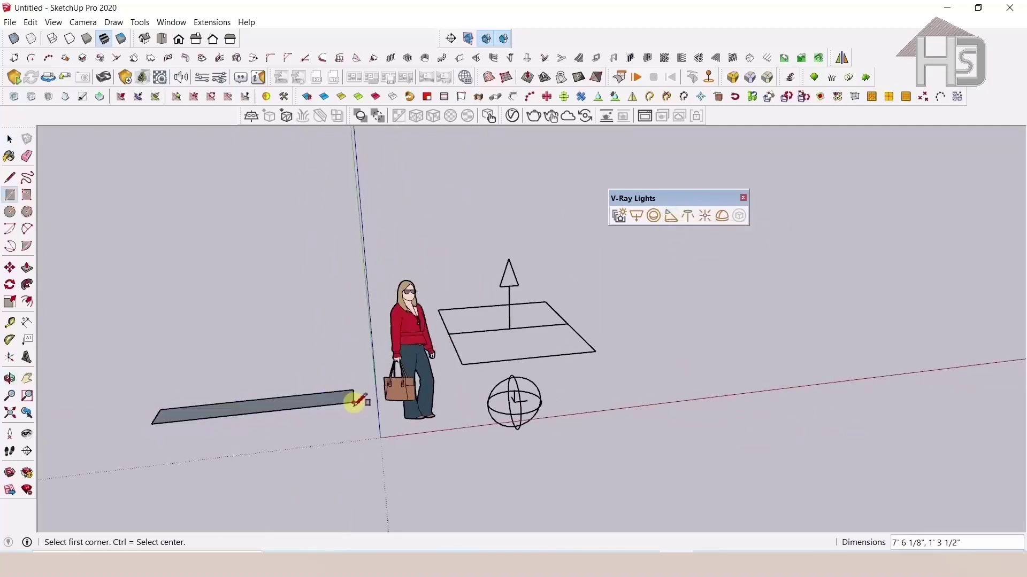
{"action": "key", "text": "p"}
{"action": "left_click", "coordinate": [282, 399]}
{"action": "left_click", "coordinate": [230, 231]}
{"action": "key", "text": "space"}
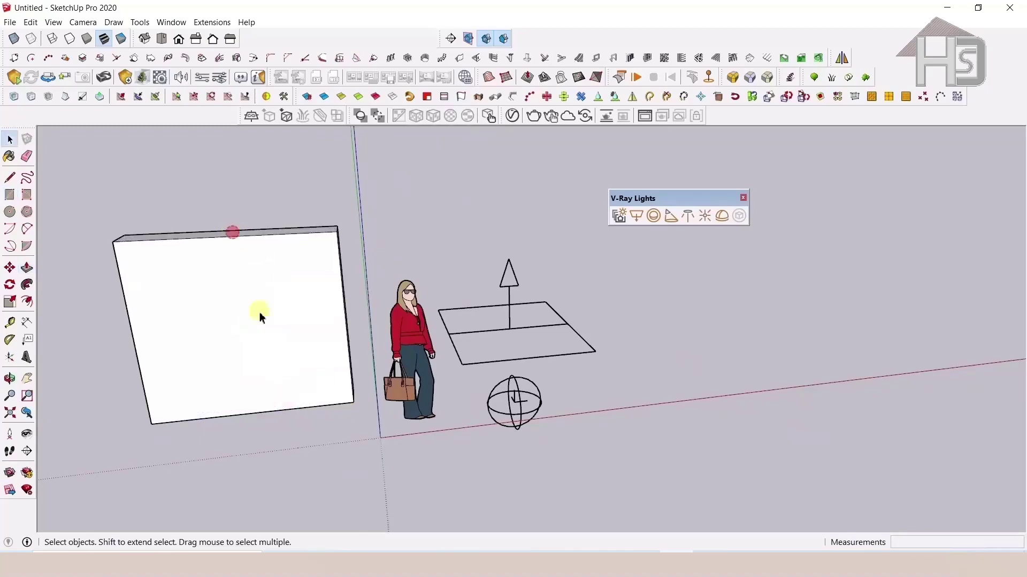
Select the whole wall and make it a group
{"action": "mouse_move", "coordinate": [259, 312]}
{"action": "middle_mouse_down"}
{"action": "mouse_move", "coordinate": [348, 299]}
{"action": "mouse_move", "coordinate": [362, 249]}
{"action": "middle_mouse_up"}
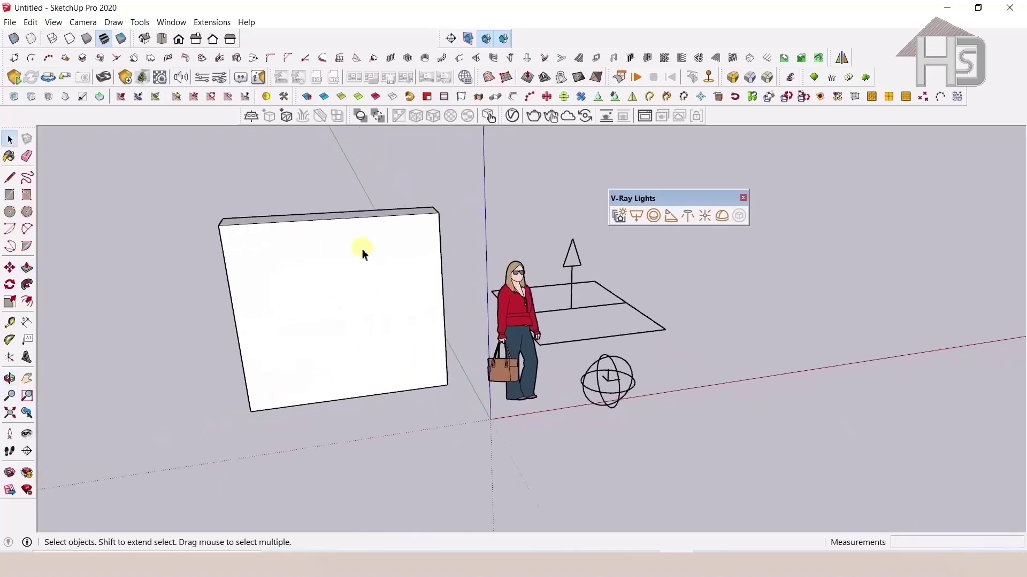
{"action": "scroll", "coordinate": [332, 270], "scroll_direction": "up", "scroll_amount": 2}
{"action": "triple_click", "coordinate": [328, 269]}
{"action": "right_click", "coordinate": [328, 270]}
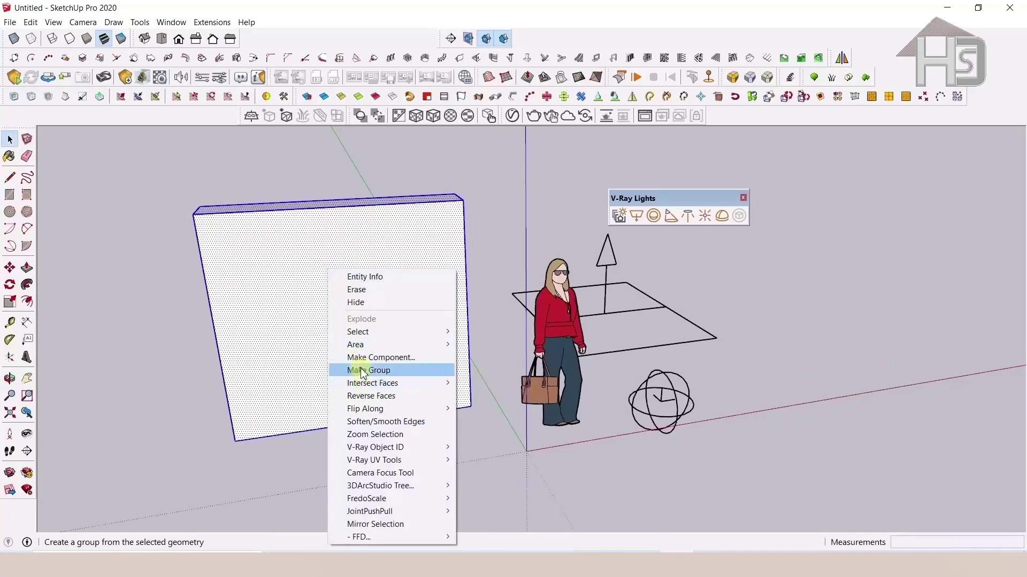
{"action": "left_click", "coordinate": [362, 375]}
Paint the wall group with the brown Laura_Belt material
{"action": "mouse_move", "coordinate": [362, 294]}
{"action": "middle_mouse_down"}
{"action": "mouse_move", "coordinate": [367, 338]}
{"action": "mouse_move", "coordinate": [347, 300]}
{"action": "middle_mouse_up"}
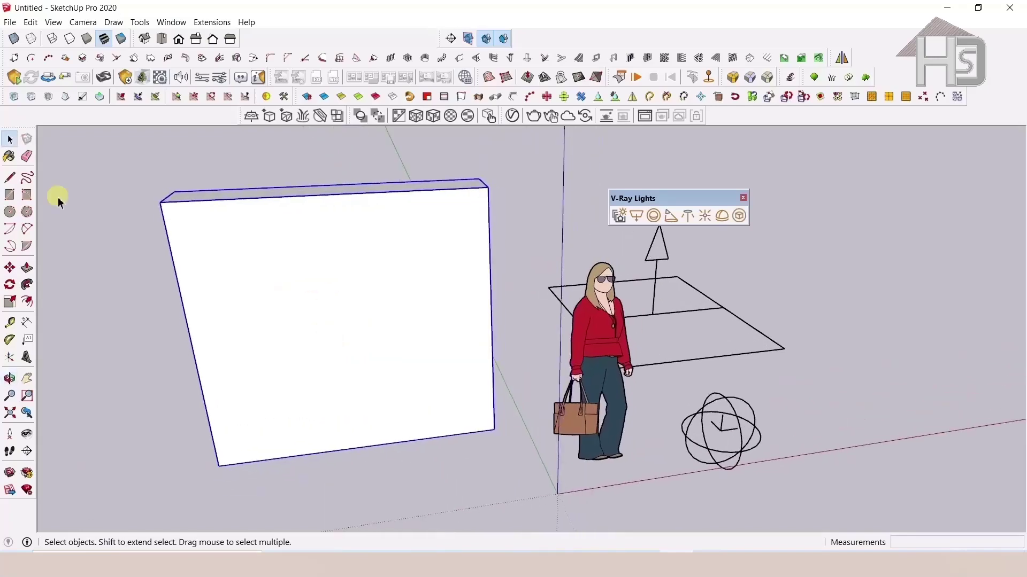
{"action": "left_click", "coordinate": [9, 156]}
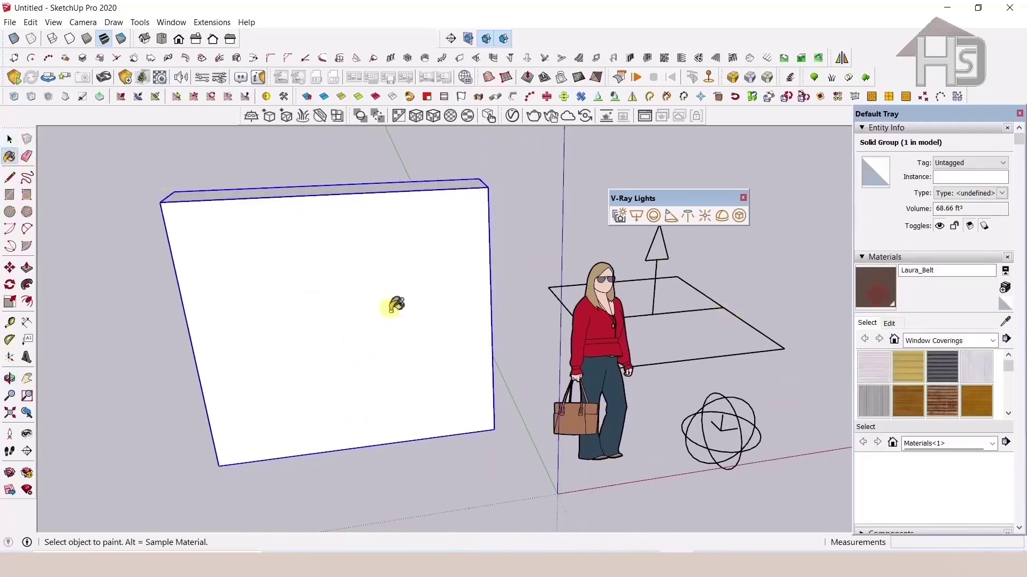
{"action": "left_click", "coordinate": [392, 305]}
{"action": "key", "text": "space"}
{"action": "scroll", "coordinate": [415, 347], "scroll_direction": "down", "scroll_amount": 2}
{"action": "scroll", "coordinate": [412, 422], "scroll_direction": "up", "scroll_amount": 2}
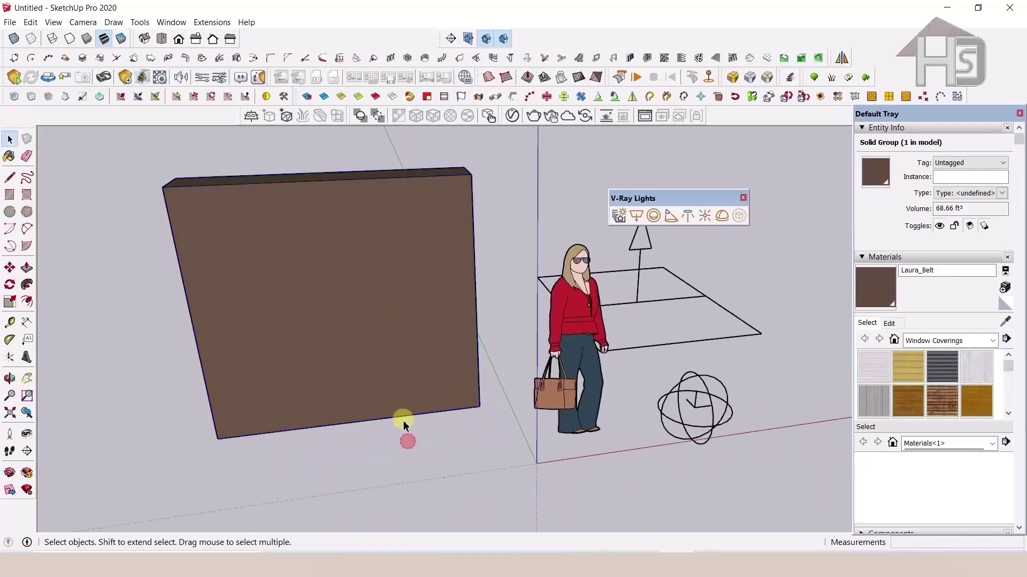
{"action": "left_click", "coordinate": [401, 426]}
{"action": "middle_click_drag", "start_coordinate": [335, 259], "coordinate": [353, 270]}
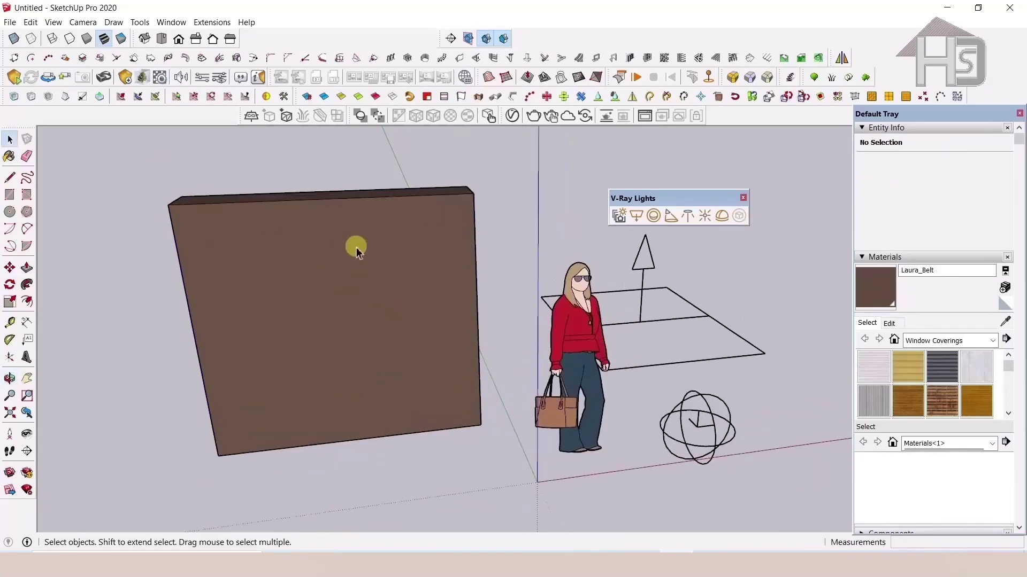
{"action": "left_click", "coordinate": [671, 216]}
{"action": "mouse_move", "coordinate": [374, 332]}
{"action": "middle_mouse_down"}
{"action": "mouse_move", "coordinate": [424, 367]}
{"action": "mouse_move", "coordinate": [592, 378]}
{"action": "mouse_move", "coordinate": [382, 436]}
{"action": "mouse_move", "coordinate": [531, 235]}
{"action": "mouse_move", "coordinate": [509, 289]}
{"action": "mouse_move", "coordinate": [258, 280]}
{"action": "middle_mouse_up"}
Place a V-Ray spot light in the scene and rotate it
{"action": "left_click", "coordinate": [530, 239]}
{"action": "left_click", "coordinate": [10, 284]}
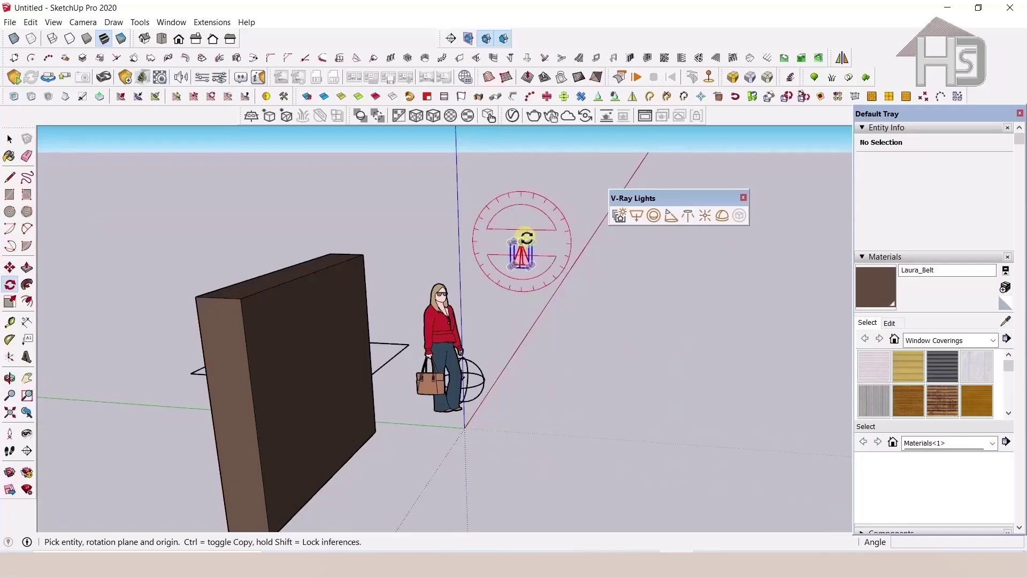
{"action": "left_click_drag", "start_coordinate": [521, 246], "coordinate": [623, 275]}
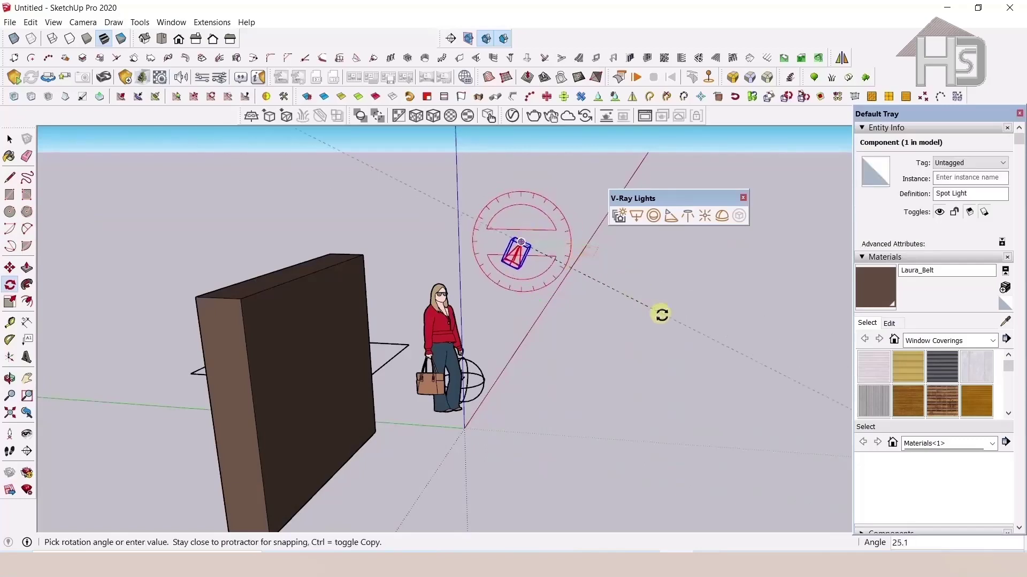
{"action": "left_click", "coordinate": [684, 367]}
{"action": "middle_click_drag", "start_coordinate": [598, 310], "coordinate": [311, 348]}
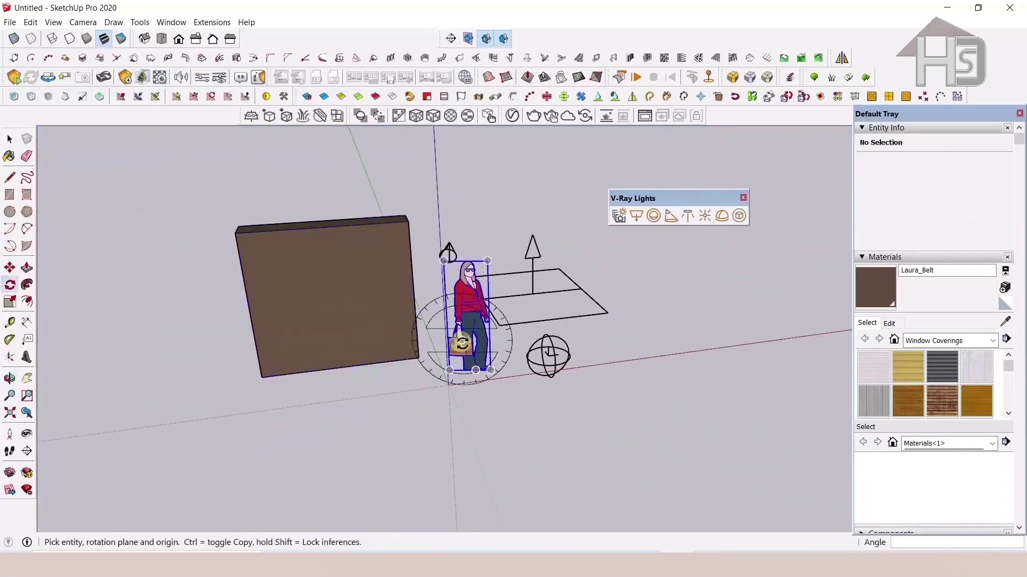
{"action": "key", "text": "space"}
Move the spot light onto the top edge of the brown wall
{"action": "key", "text": "m"}
{"action": "left_click", "coordinate": [474, 209]}
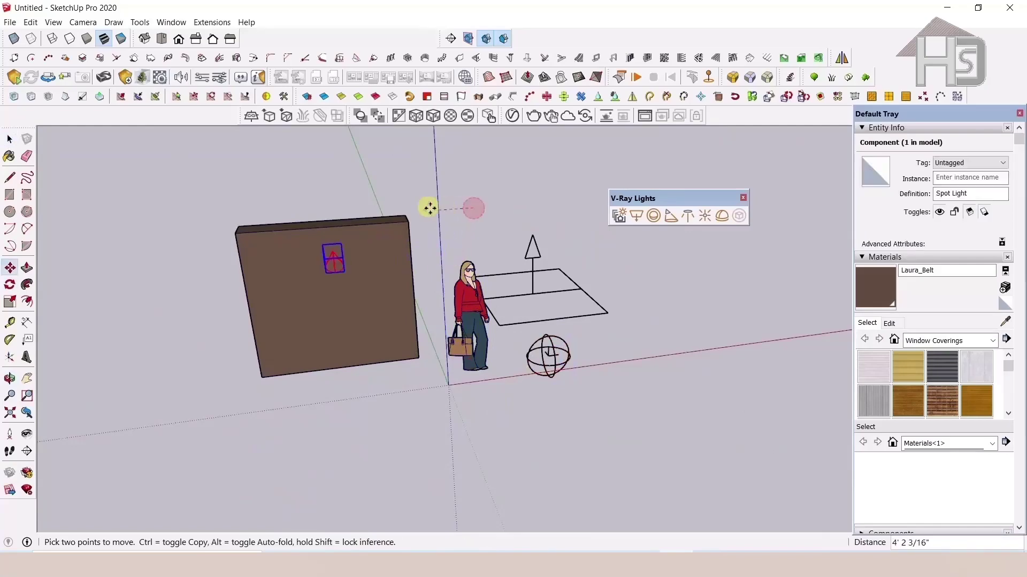
{"action": "scroll", "coordinate": [396, 238], "scroll_direction": "up", "scroll_amount": 3}
{"action": "middle_click_drag", "start_coordinate": [353, 259], "coordinate": [122, 231]}
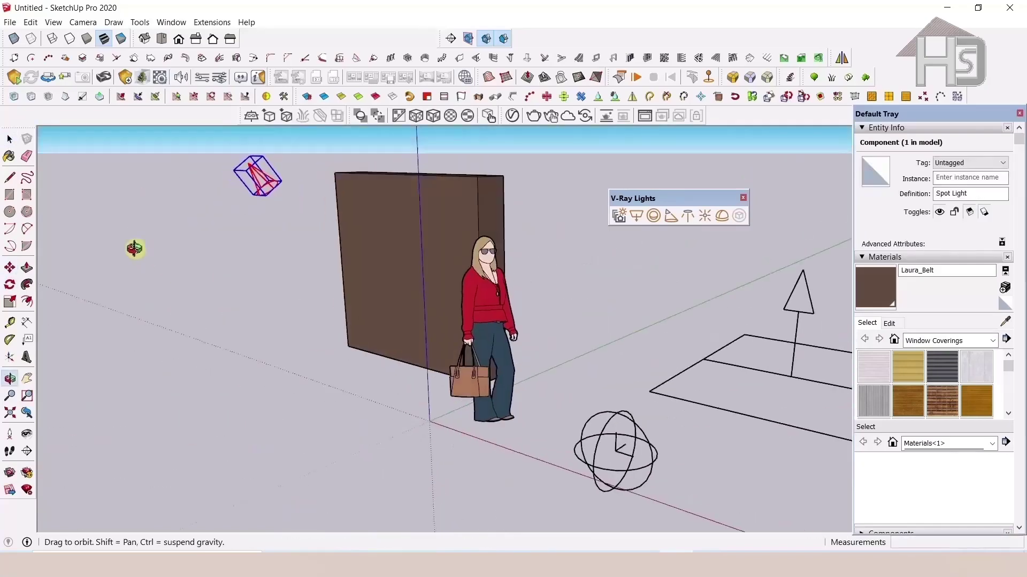
{"action": "scroll", "coordinate": [263, 214], "scroll_direction": "up", "scroll_amount": 3}
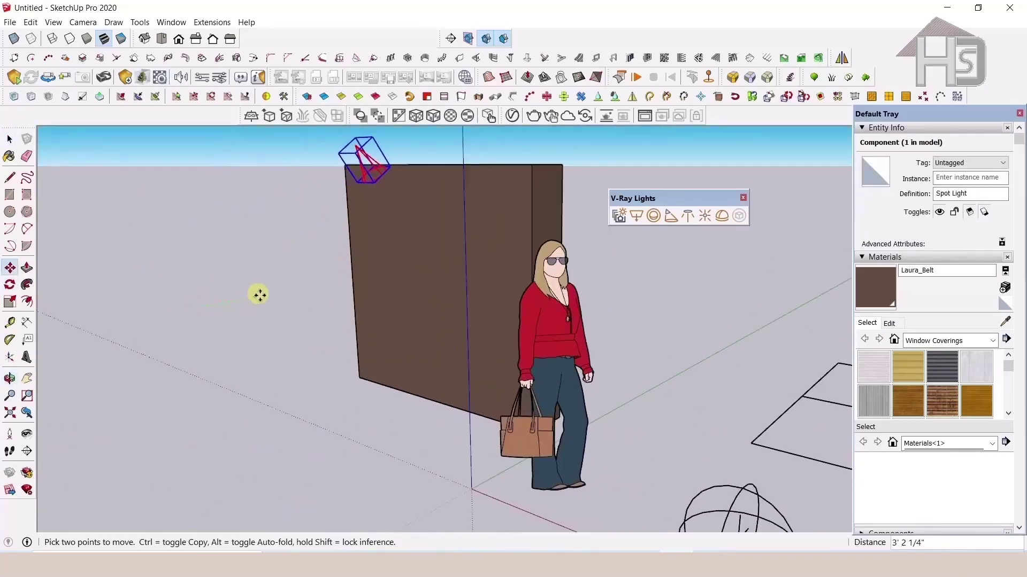
{"action": "mouse_move", "coordinate": [259, 295]}
{"action": "middle_mouse_down"}
{"action": "mouse_move", "coordinate": [605, 317]}
{"action": "mouse_move", "coordinate": [497, 344]}
{"action": "mouse_move", "coordinate": [453, 187]}
{"action": "middle_mouse_up"}
{"action": "key", "text": "space"}
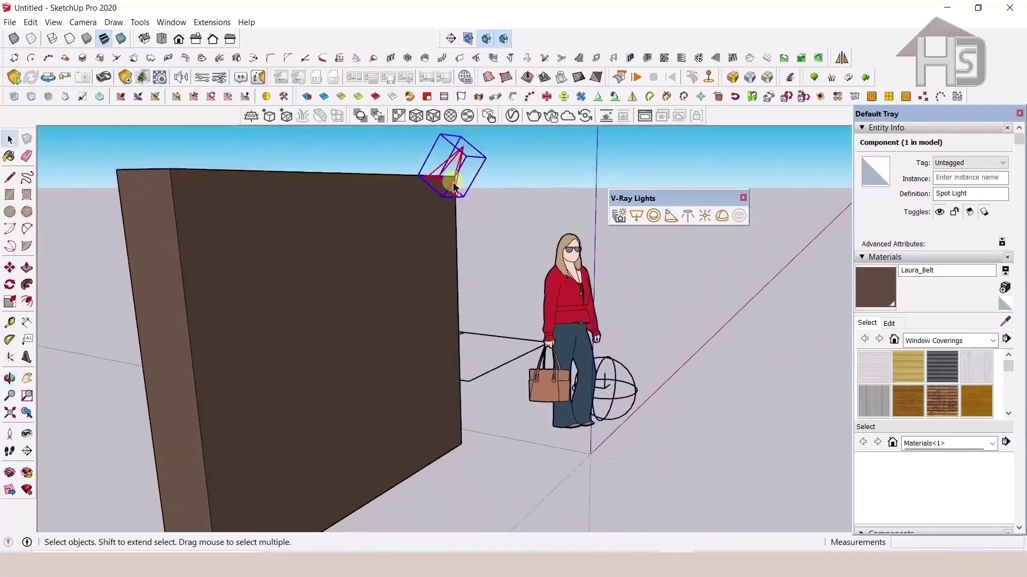
{"action": "left_click", "coordinate": [727, 299]}
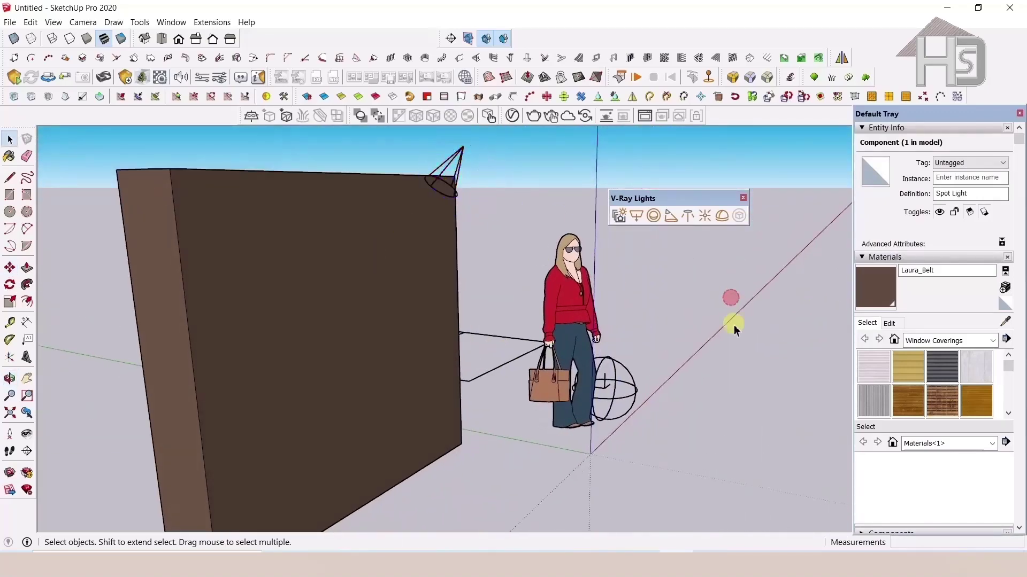
{"action": "mouse_move", "coordinate": [733, 325]}
{"action": "middle_mouse_down"}
{"action": "mouse_move", "coordinate": [458, 314]}
{"action": "mouse_move", "coordinate": [543, 367]}
{"action": "mouse_move", "coordinate": [492, 365]}
{"action": "middle_mouse_up"}
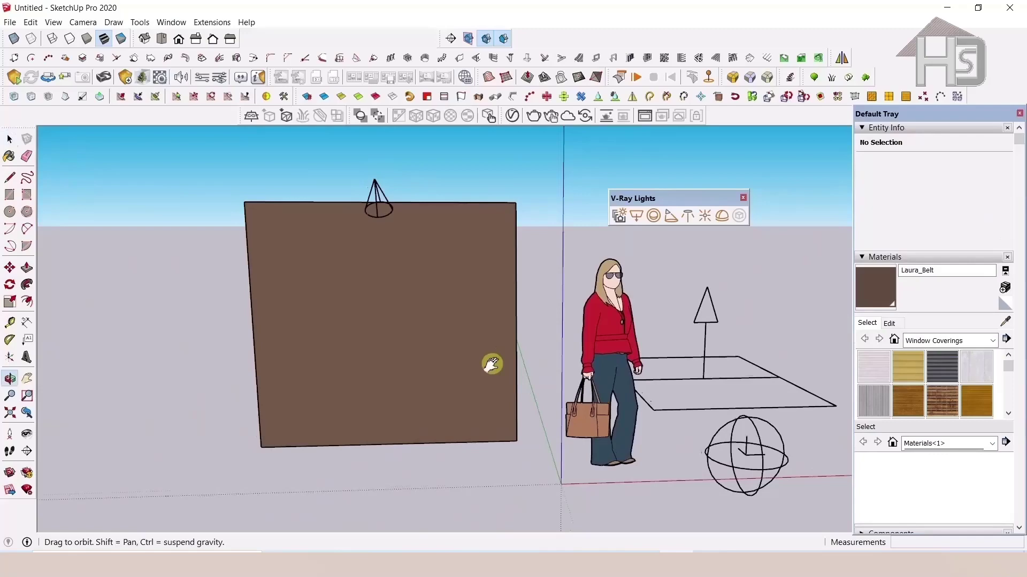
Inspect the Environment background Sky texture, keep it as Sky, then close the Asset Editor and Default Tray
{"action": "left_click", "coordinate": [512, 114]}
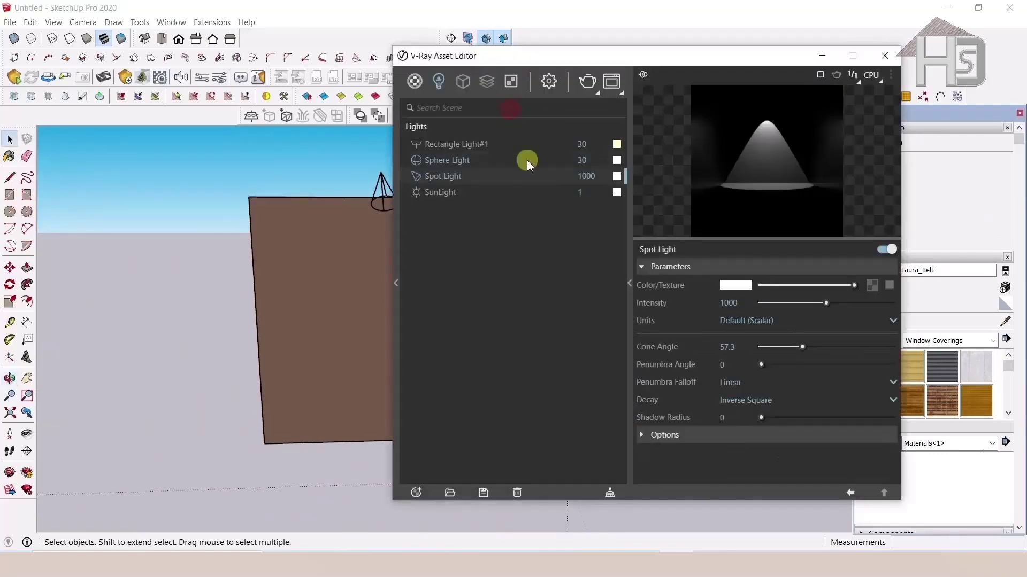
{"action": "left_click", "coordinate": [549, 81]}
{"action": "left_click", "coordinate": [486, 302]}
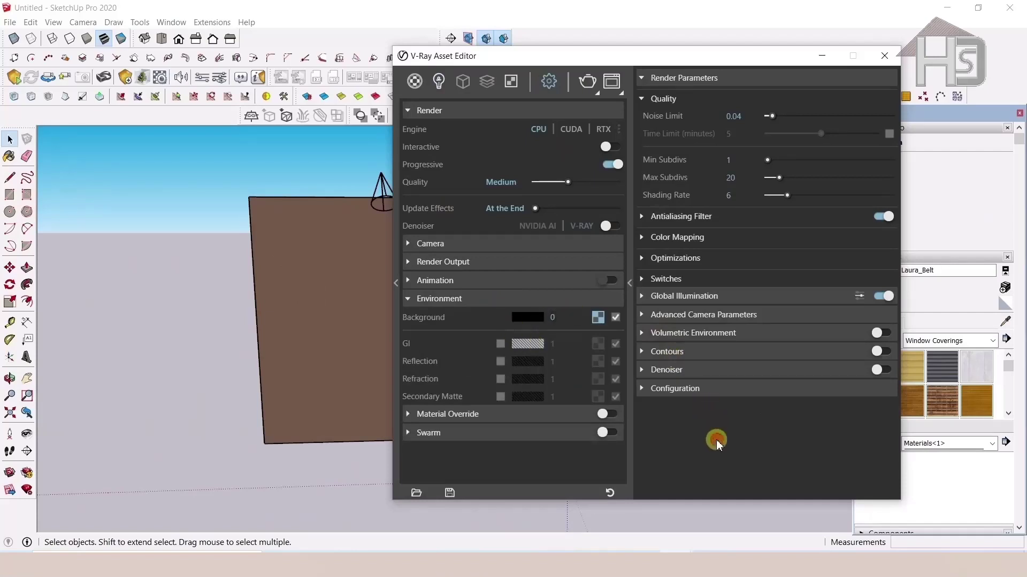
{"action": "left_click", "coordinate": [597, 318]}
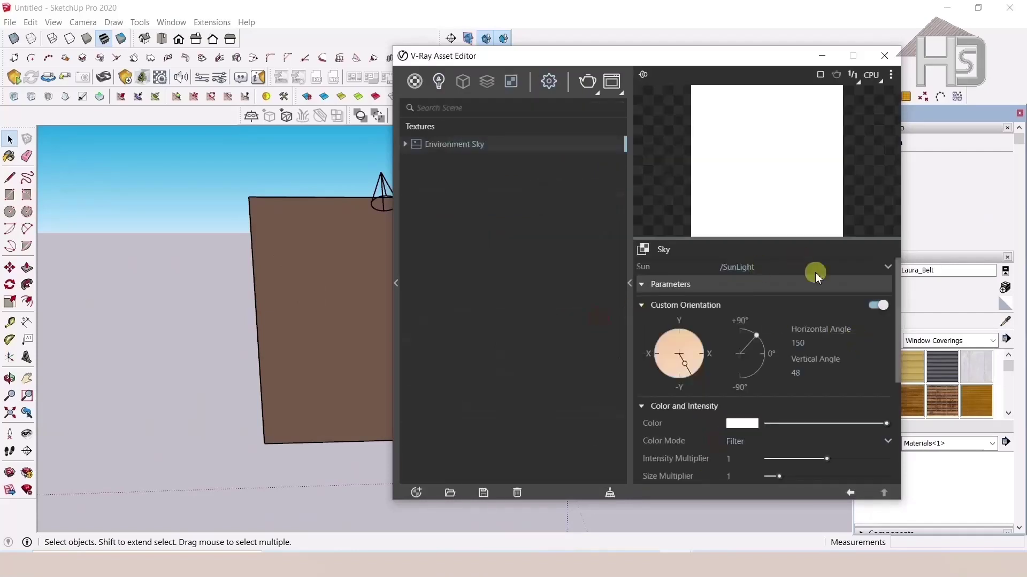
{"action": "left_click", "coordinate": [644, 249]}
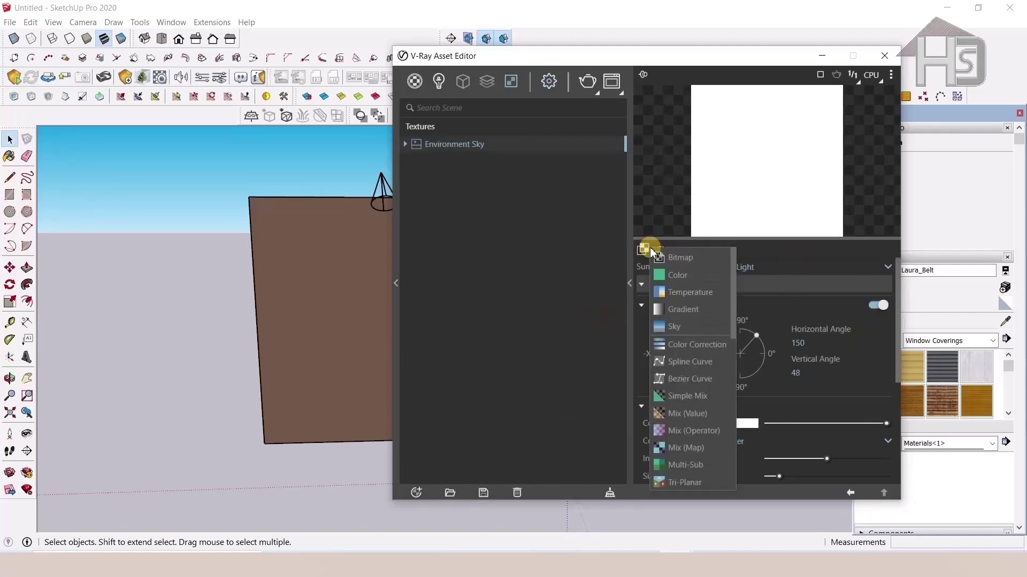
{"action": "left_click", "coordinate": [881, 116]}
{"action": "left_click", "coordinate": [888, 63]}
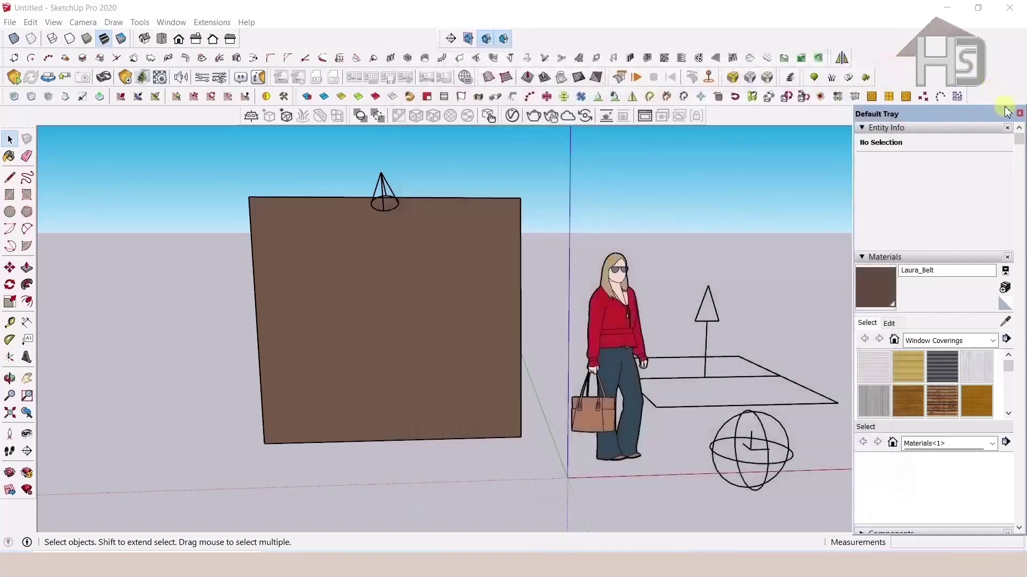
{"action": "middle_click_drag", "start_coordinate": [440, 289], "coordinate": [443, 278]}
{"action": "key", "text": "space"}
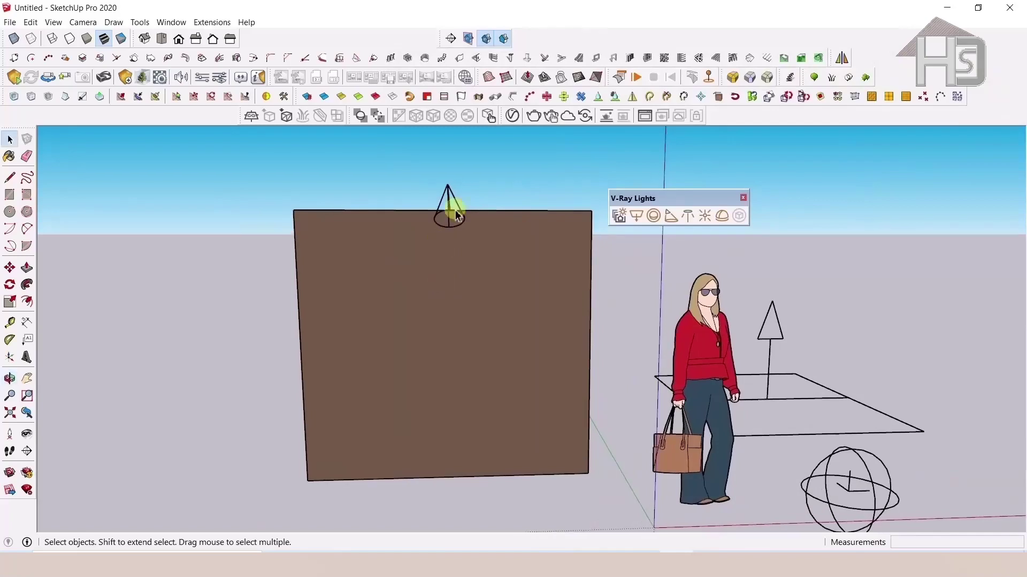
{"action": "scroll", "coordinate": [435, 229], "scroll_direction": "up", "scroll_amount": 2}
{"action": "scroll", "coordinate": [513, 175], "scroll_direction": "down", "scroll_amount": 2}
{"action": "left_click", "coordinate": [539, 118]}
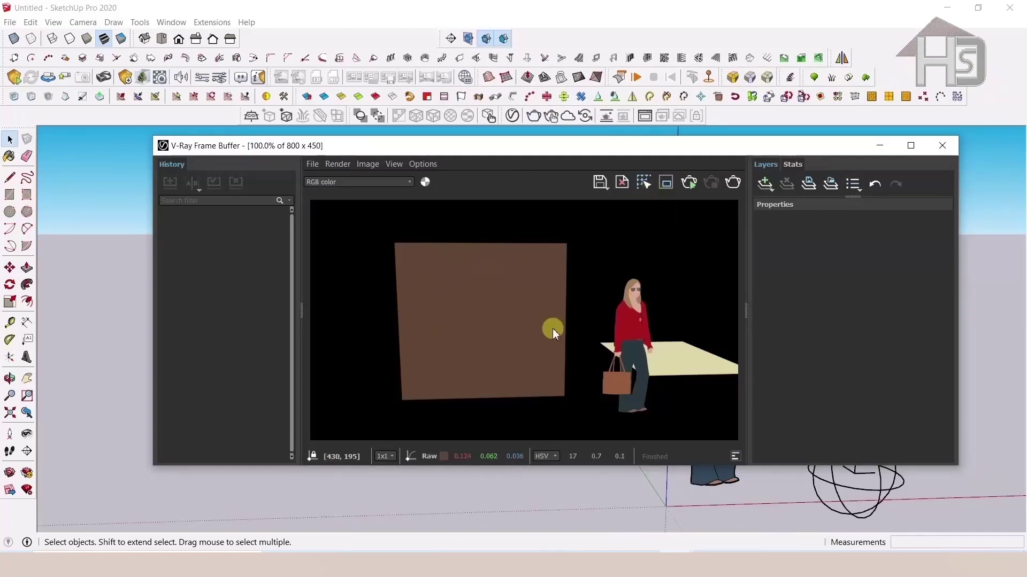
{"action": "left_click", "coordinate": [942, 146]}
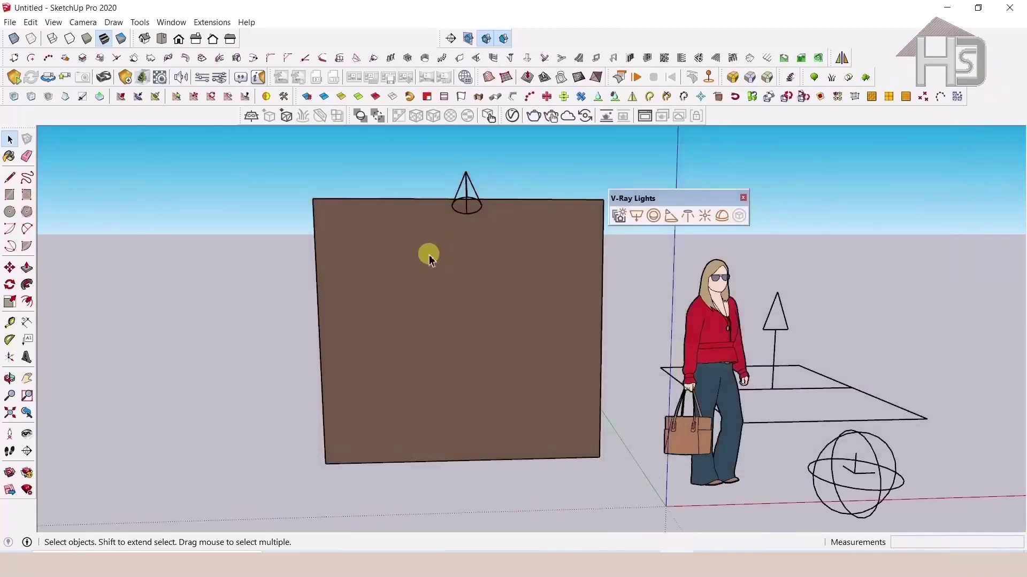
Tint the spot light a pale warm orange (about 4499 K)
{"action": "left_click", "coordinate": [468, 183]}
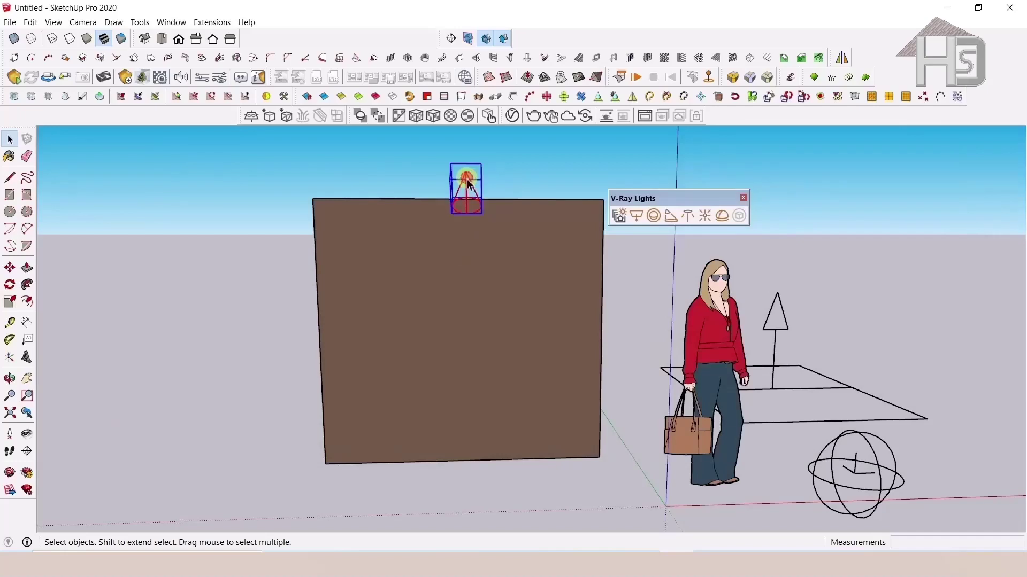
{"action": "left_click", "coordinate": [512, 115]}
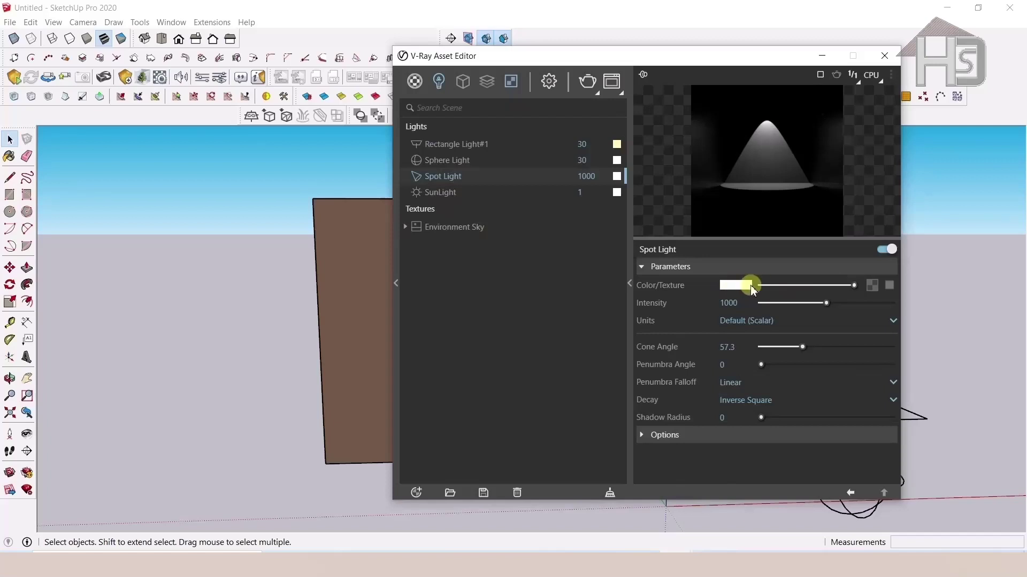
{"action": "left_click", "coordinate": [752, 289]}
{"action": "left_click_drag", "start_coordinate": [486, 203], "coordinate": [490, 199]}
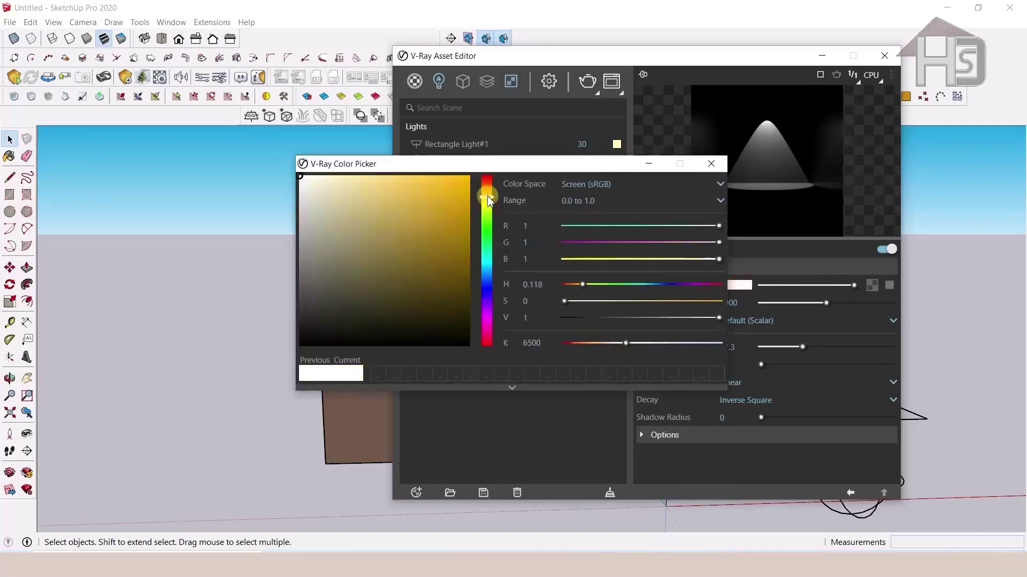
{"action": "left_click", "coordinate": [415, 187]}
{"action": "left_click", "coordinate": [346, 176]}
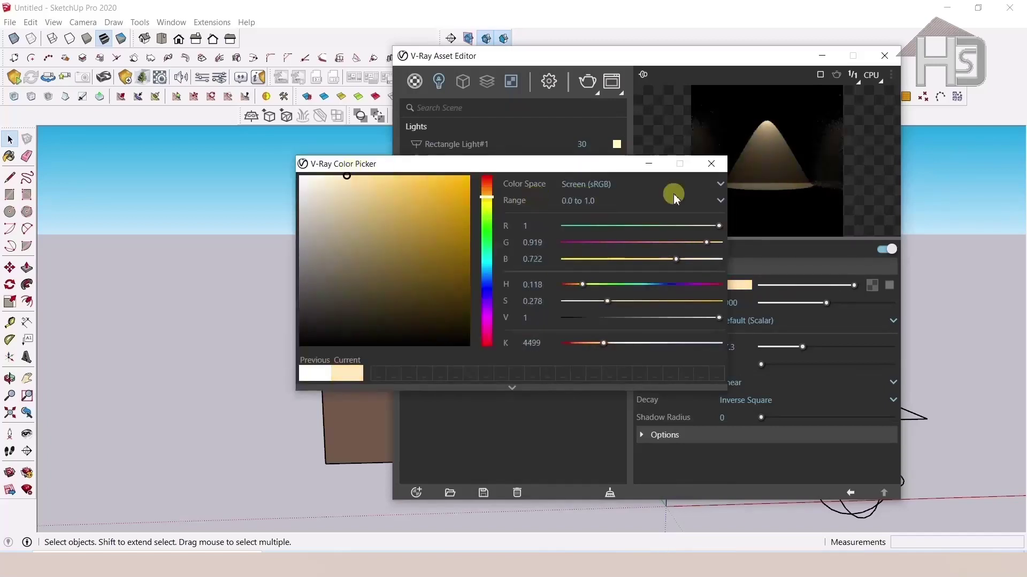
{"action": "left_click", "coordinate": [711, 164]}
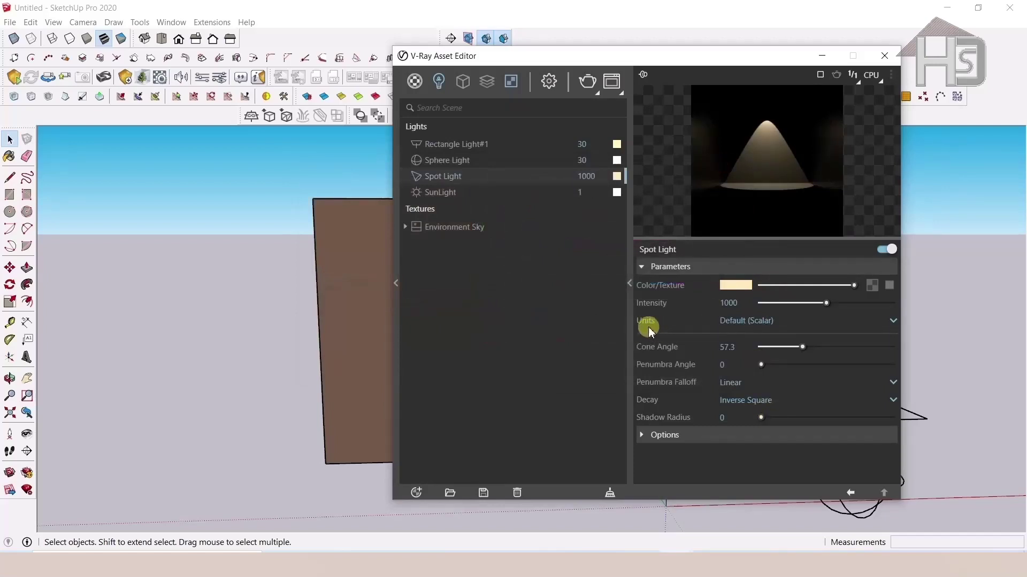
Switch the spot light's intensity units to Radiant power (W)
{"action": "left_click", "coordinate": [746, 323]}
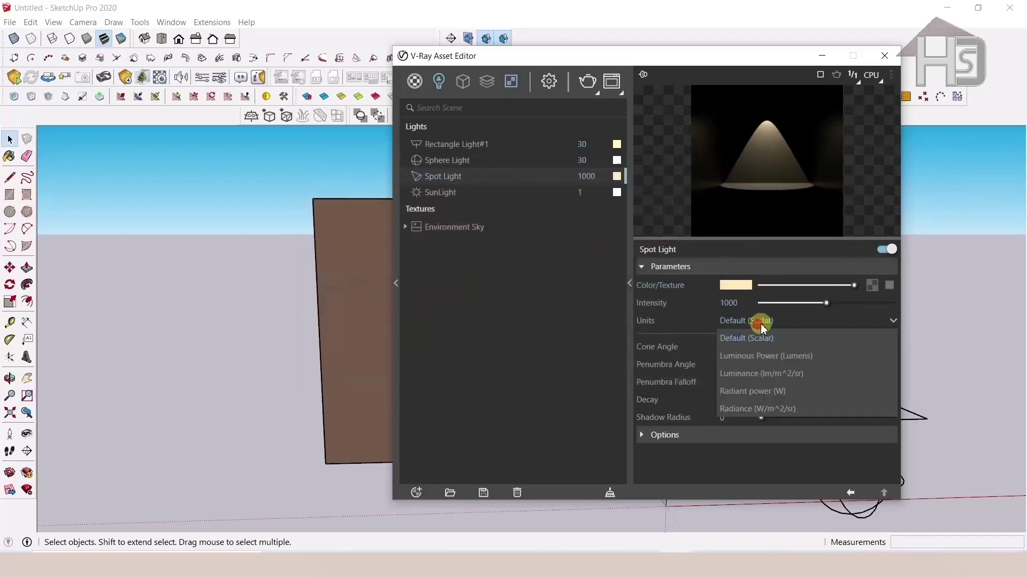
{"action": "left_click", "coordinate": [724, 401]}
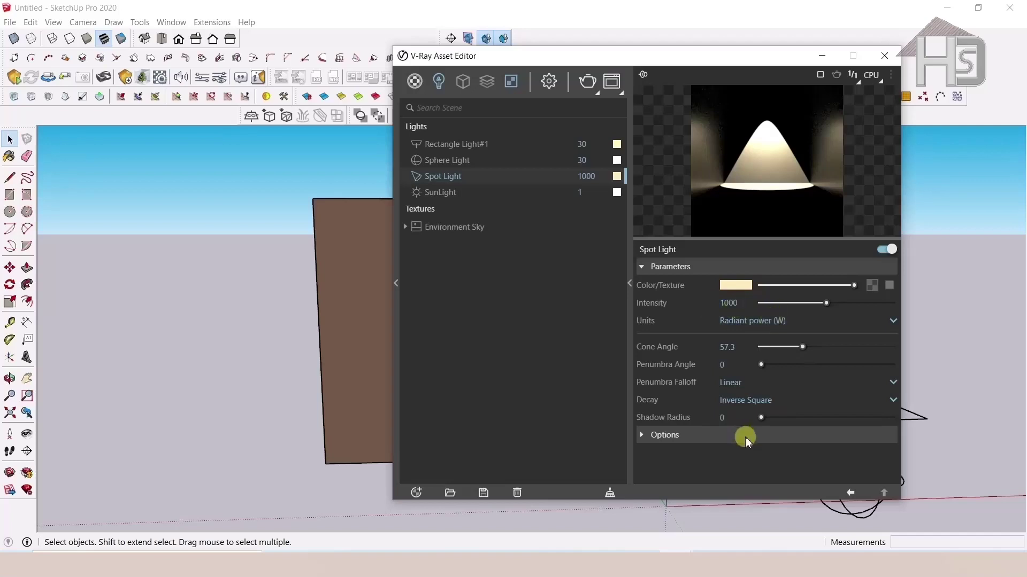
{"action": "left_click", "coordinate": [884, 56]}
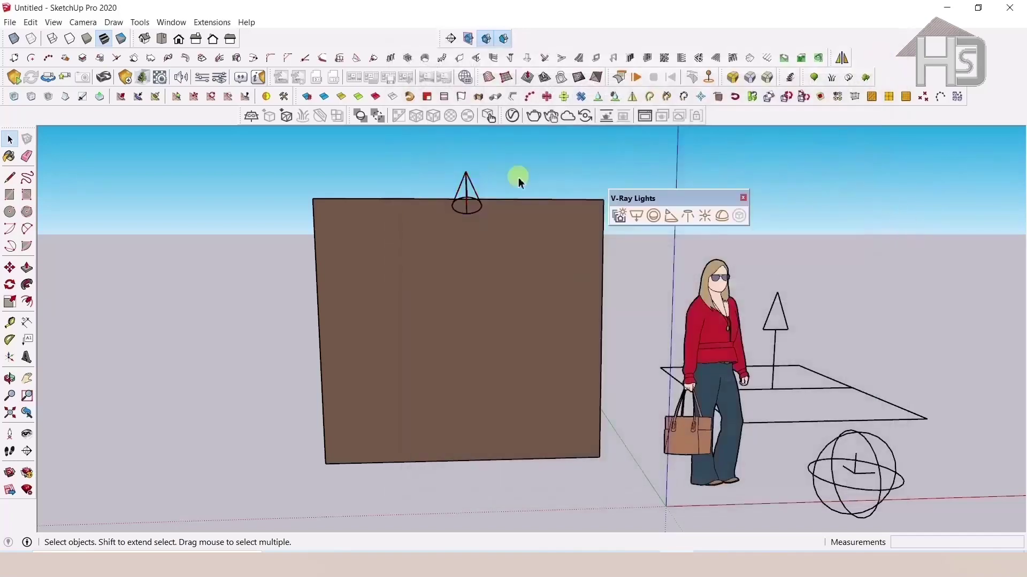
Run a test render, then narrow the spot cone angle to 38.46 with Inverse Cube decay
{"action": "left_click", "coordinate": [531, 117]}
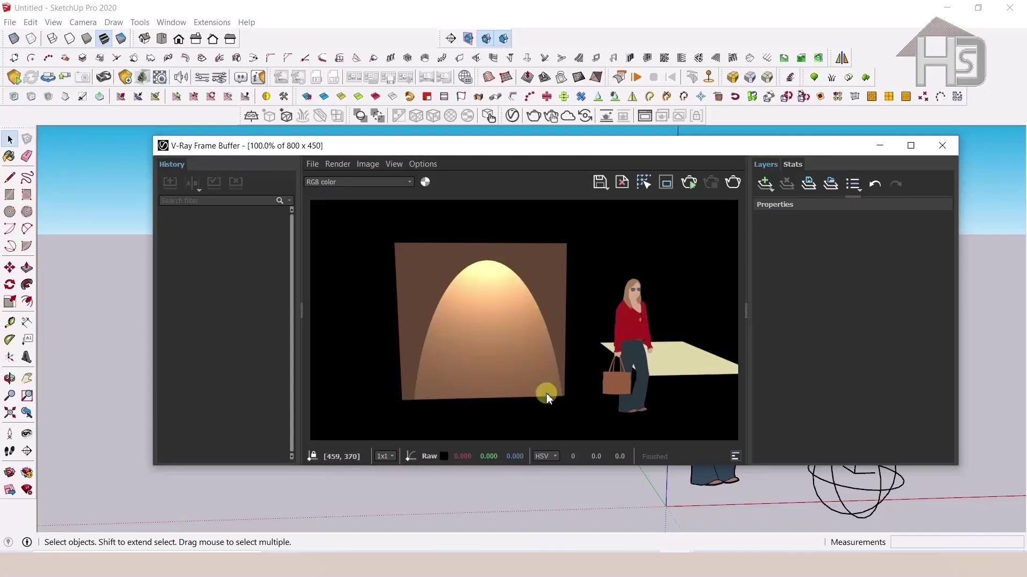
{"action": "left_click", "coordinate": [942, 145]}
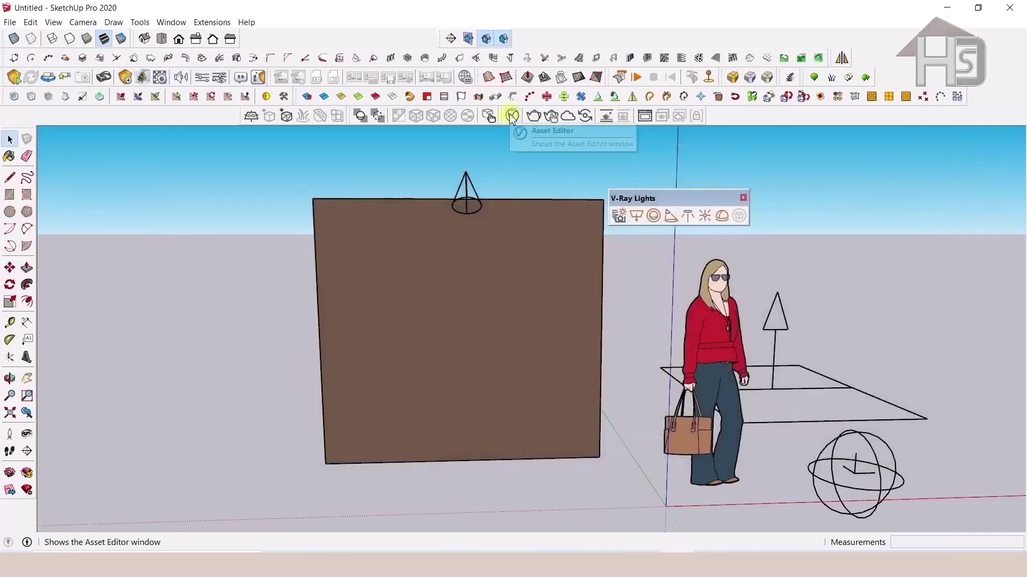
{"action": "left_click", "coordinate": [512, 116]}
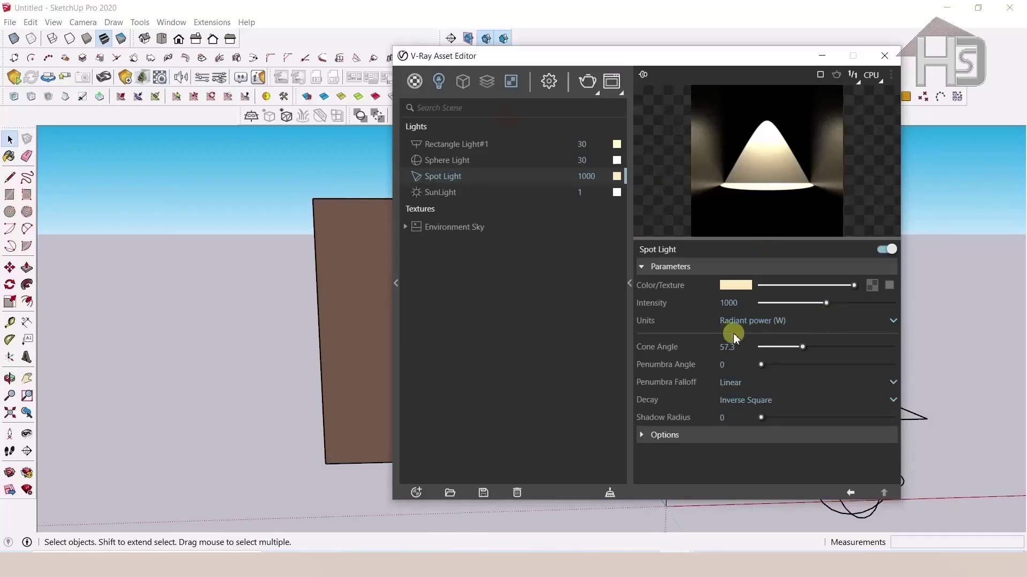
{"action": "mouse_move", "coordinate": [803, 347]}
{"action": "left_mouse_down"}
{"action": "mouse_move", "coordinate": [778, 350]}
{"action": "mouse_move", "coordinate": [788, 347]}
{"action": "left_mouse_up"}
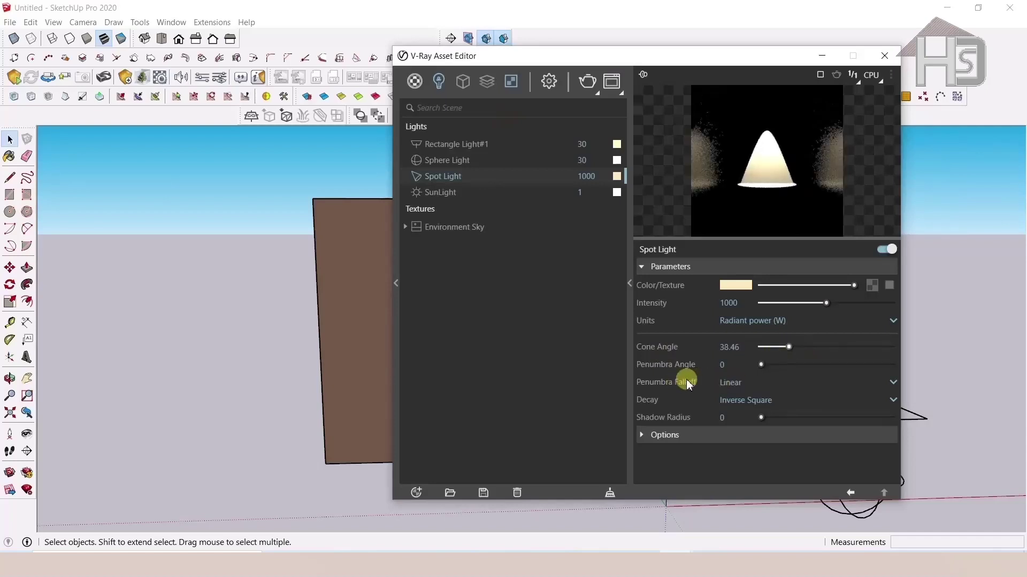
{"action": "left_click", "coordinate": [739, 405]}
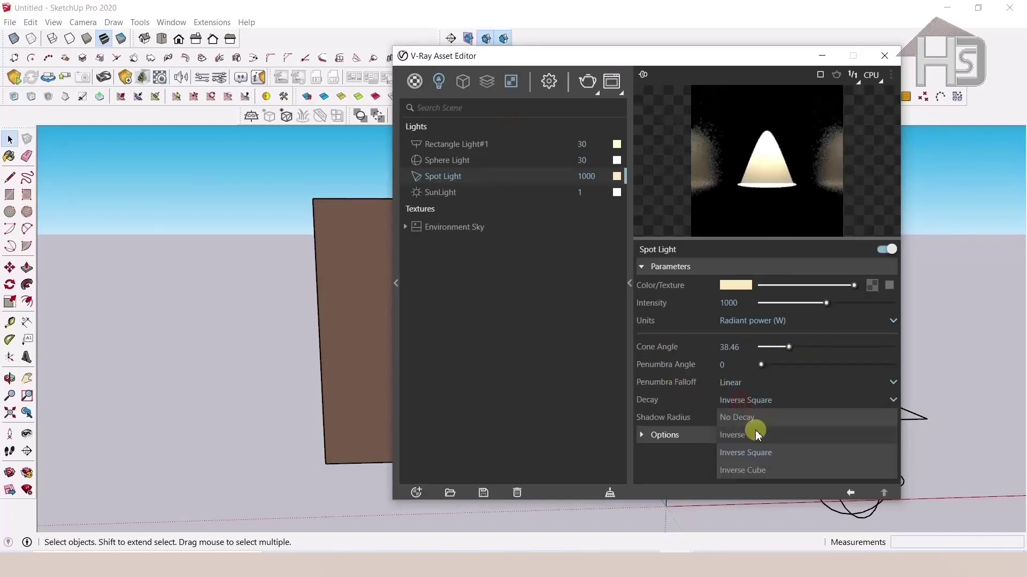
{"action": "left_click", "coordinate": [757, 471]}
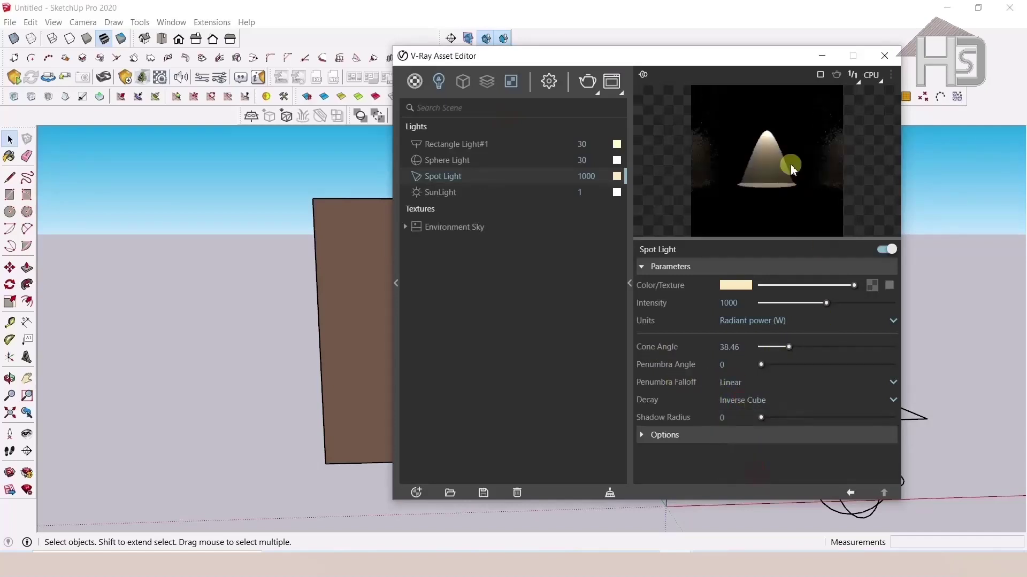
Try Smooth Cubic penumbra falloff and re-render to compare
{"action": "left_click", "coordinate": [740, 383]}
{"action": "left_click", "coordinate": [746, 415]}
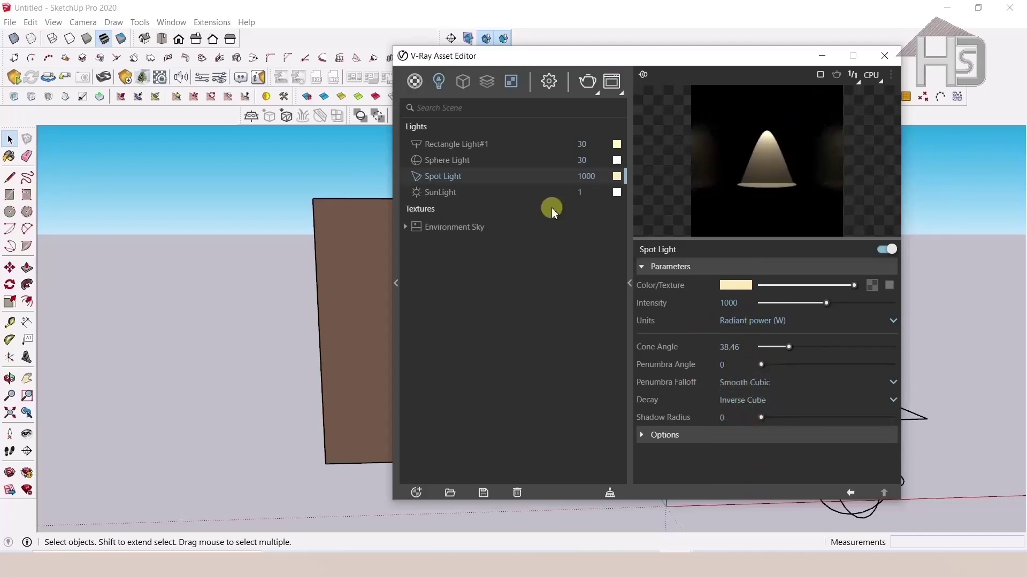
{"action": "left_click", "coordinate": [884, 55]}
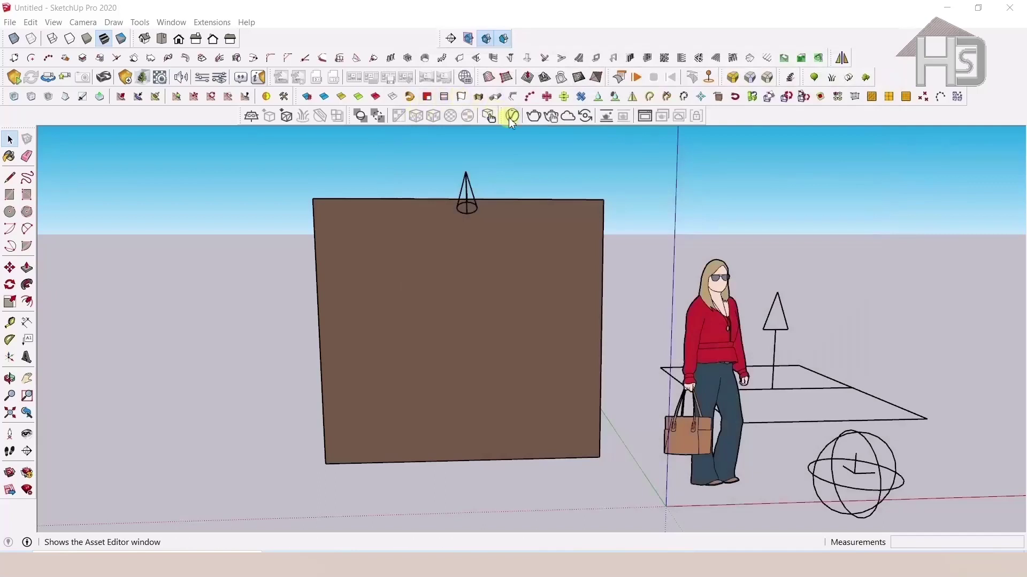
{"action": "left_click", "coordinate": [535, 116]}
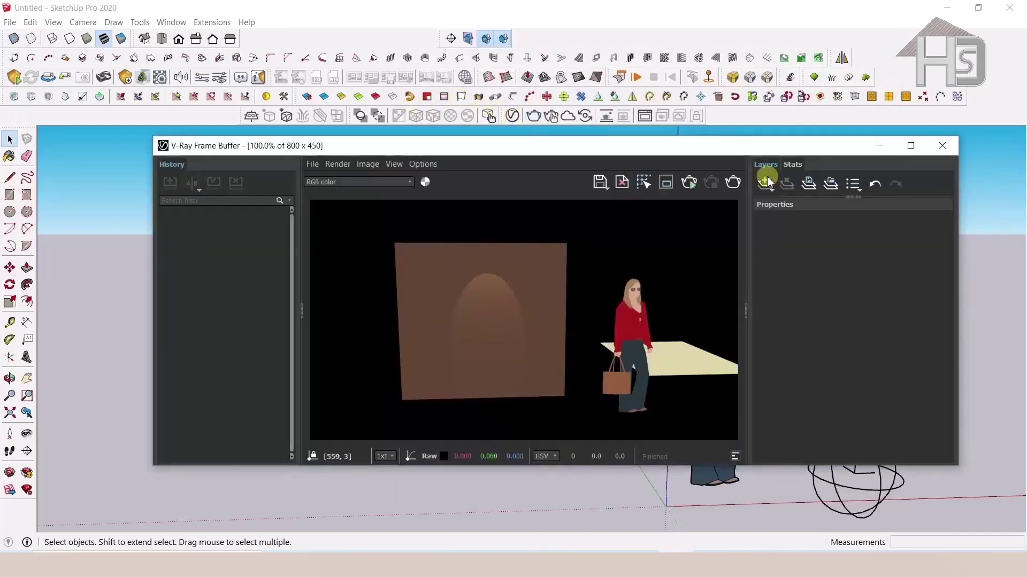
{"action": "left_click", "coordinate": [942, 145]}
Set the spot light's penumbra falloff back to Linear
{"action": "left_click", "coordinate": [514, 112]}
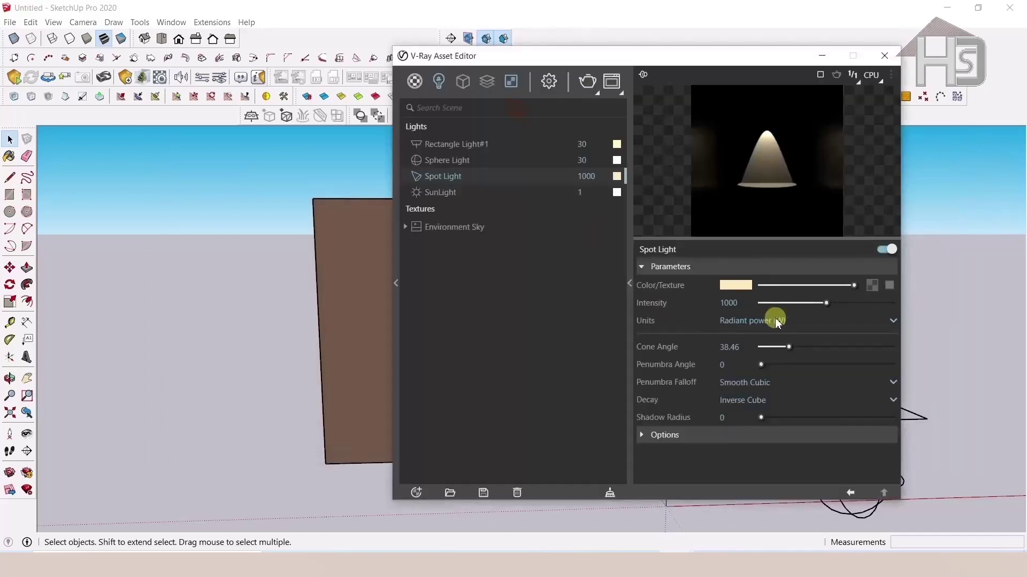
{"action": "left_click", "coordinate": [764, 385]}
{"action": "left_click", "coordinate": [759, 384]}
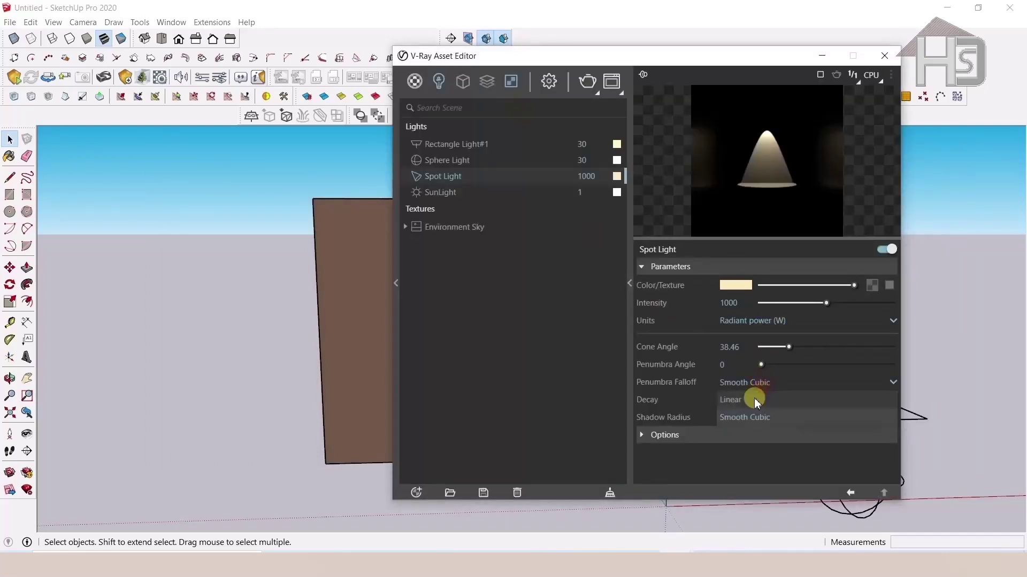
{"action": "left_click", "coordinate": [884, 56]}
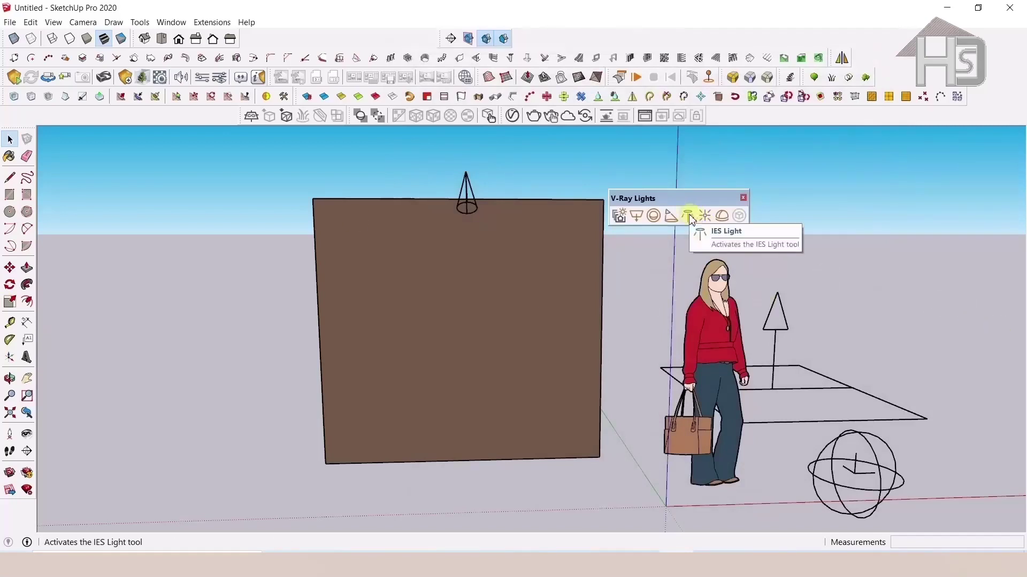
Start an IES light and load the 24.ies profile from the Best IES 6 ies folder
{"action": "left_click", "coordinate": [689, 215]}
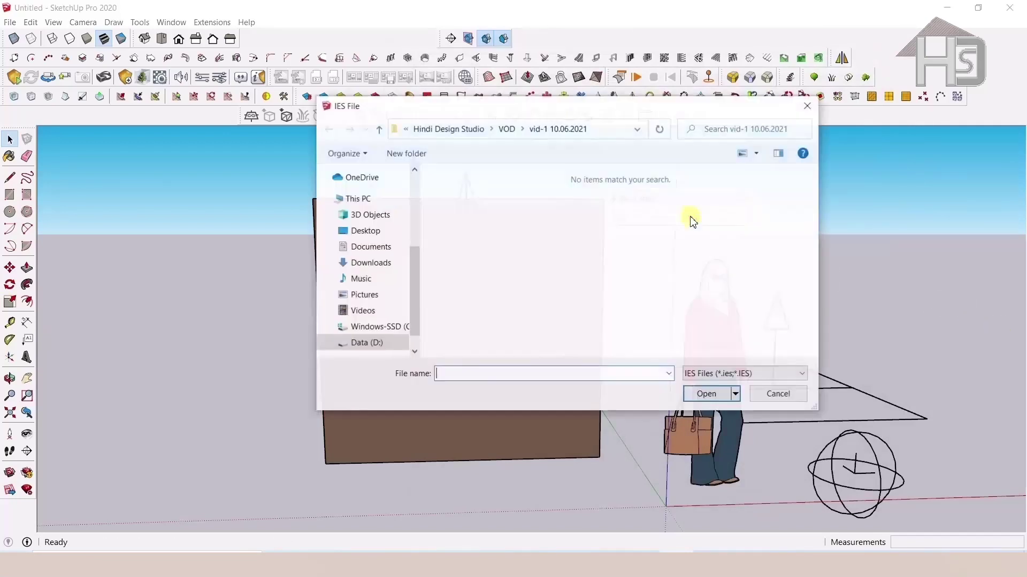
{"action": "left_click", "coordinate": [383, 345]}
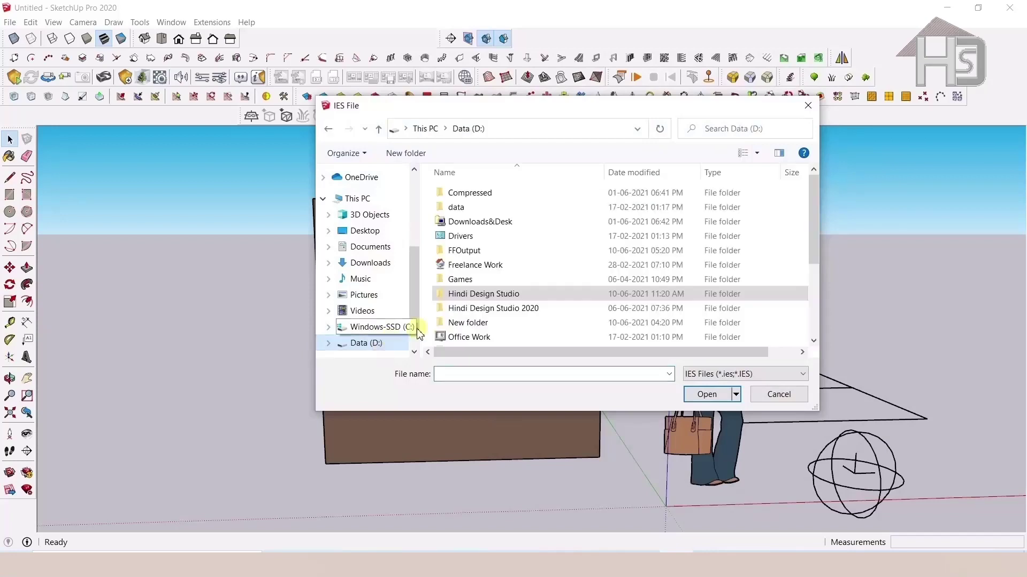
{"action": "double_click", "coordinate": [486, 264]}
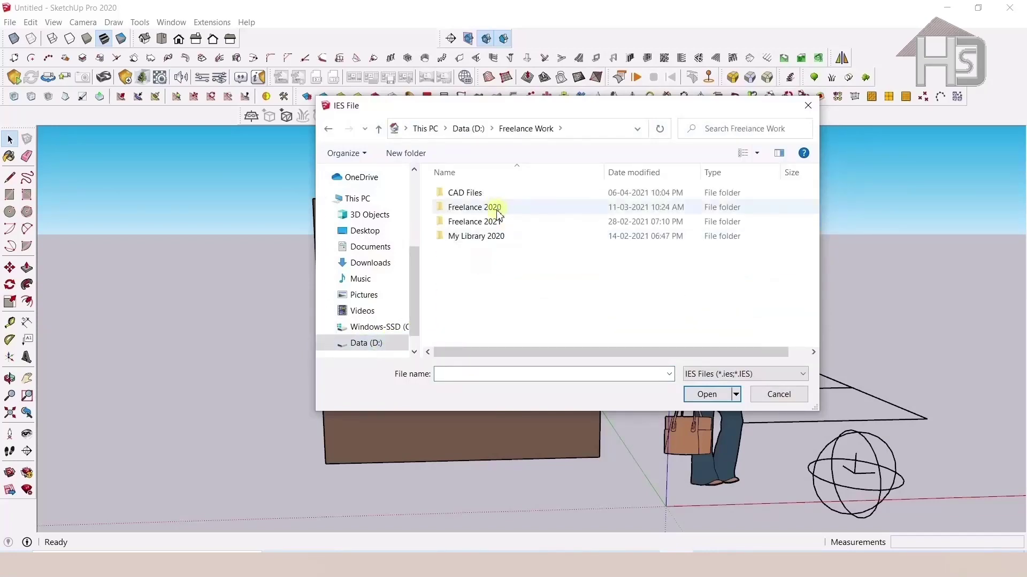
{"action": "double_click", "coordinate": [497, 209]}
{"action": "double_click", "coordinate": [488, 193]}
{"action": "double_click", "coordinate": [488, 264]}
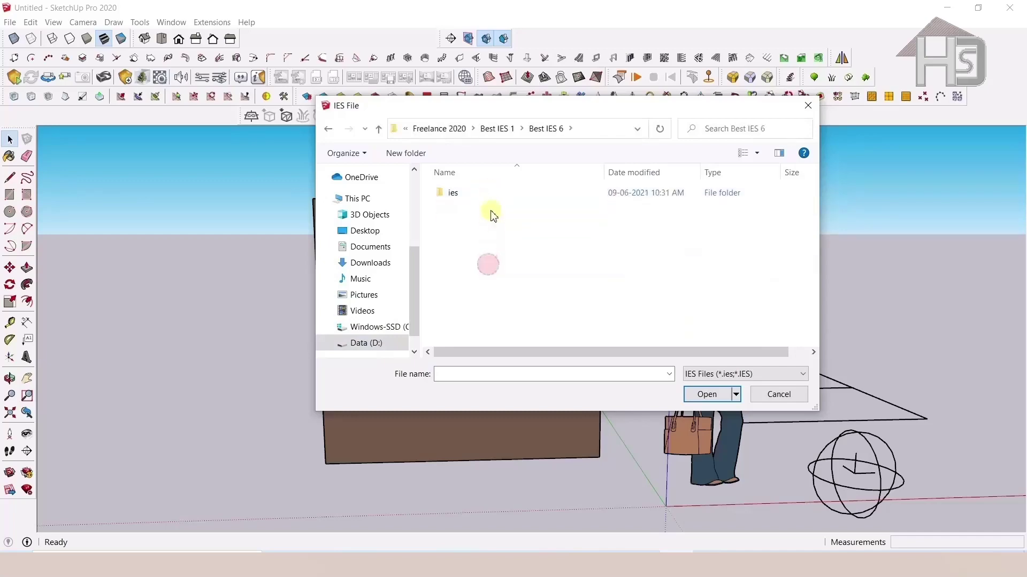
{"action": "double_click", "coordinate": [488, 194]}
{"action": "scroll", "coordinate": [466, 309], "scroll_direction": "down", "scroll_amount": 4}
{"action": "scroll", "coordinate": [477, 309], "scroll_direction": "down", "scroll_amount": 2}
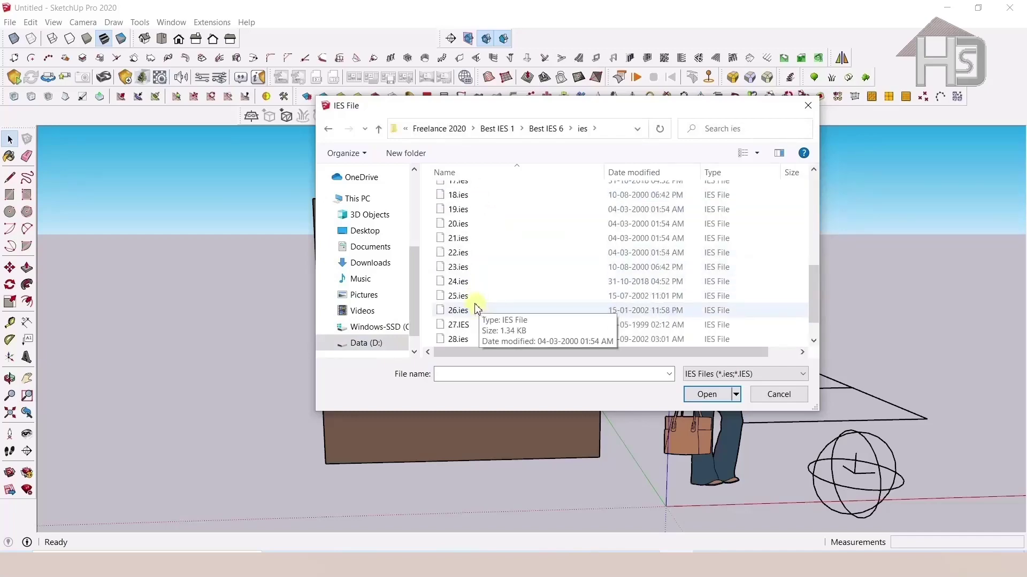
{"action": "left_click", "coordinate": [474, 280]}
{"action": "left_click", "coordinate": [708, 392]}
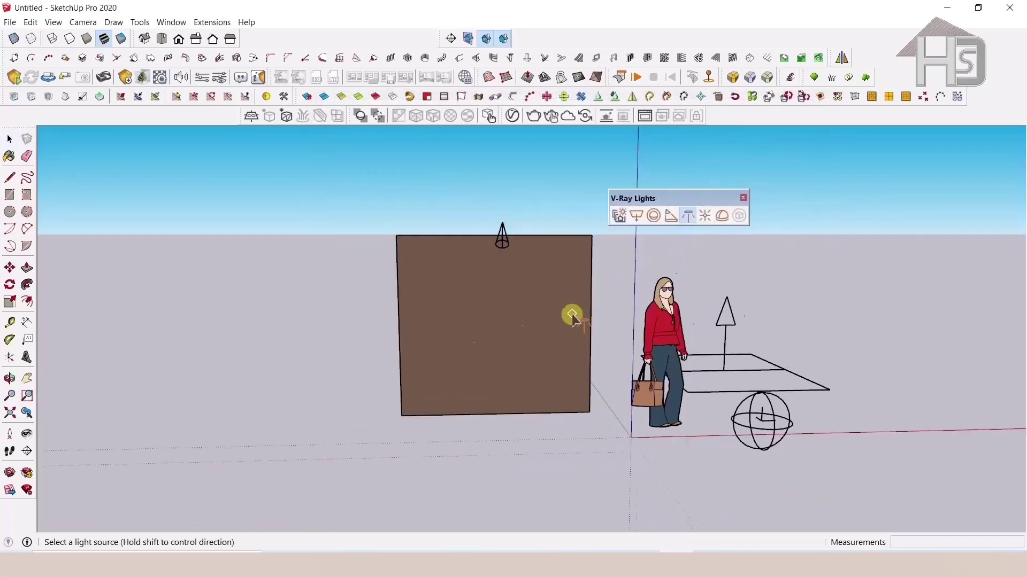
Place the IES light on the ground and orbit around to inspect it
{"action": "middle_click_drag", "start_coordinate": [572, 317], "coordinate": [495, 377]}
{"action": "scroll", "coordinate": [368, 263], "scroll_direction": "up", "scroll_amount": 3}
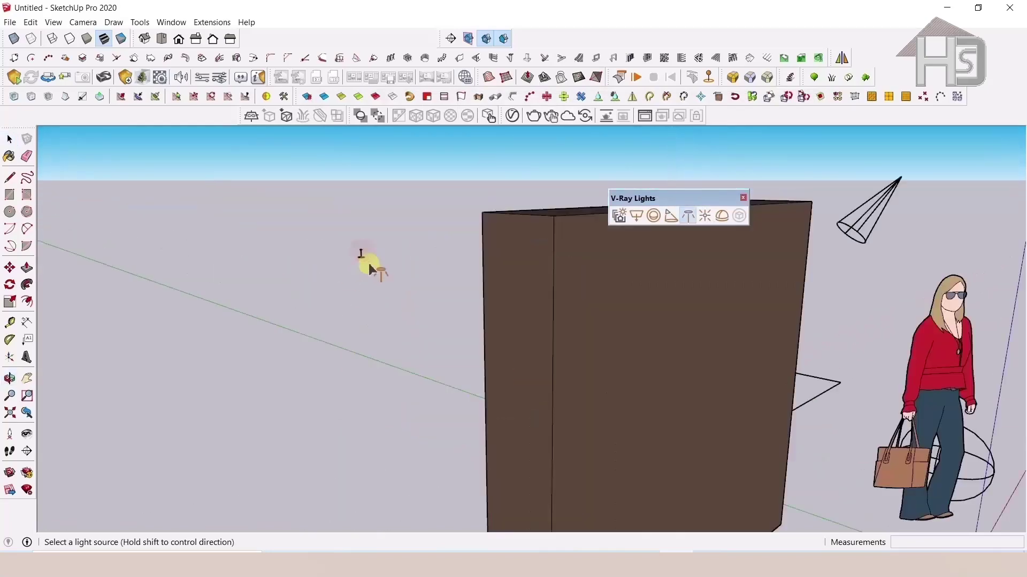
{"action": "left_click", "coordinate": [368, 263]}
{"action": "scroll", "coordinate": [367, 259], "scroll_direction": "up", "scroll_amount": 3}
{"action": "mouse_move", "coordinate": [350, 245]}
{"action": "middle_mouse_down"}
{"action": "mouse_move", "coordinate": [824, 261]}
{"action": "mouse_move", "coordinate": [626, 286]}
{"action": "mouse_move", "coordinate": [580, 312]}
{"action": "mouse_move", "coordinate": [413, 310]}
{"action": "mouse_move", "coordinate": [515, 287]}
{"action": "middle_mouse_up"}
{"action": "scroll", "coordinate": [626, 272], "scroll_direction": "up", "scroll_amount": 2}
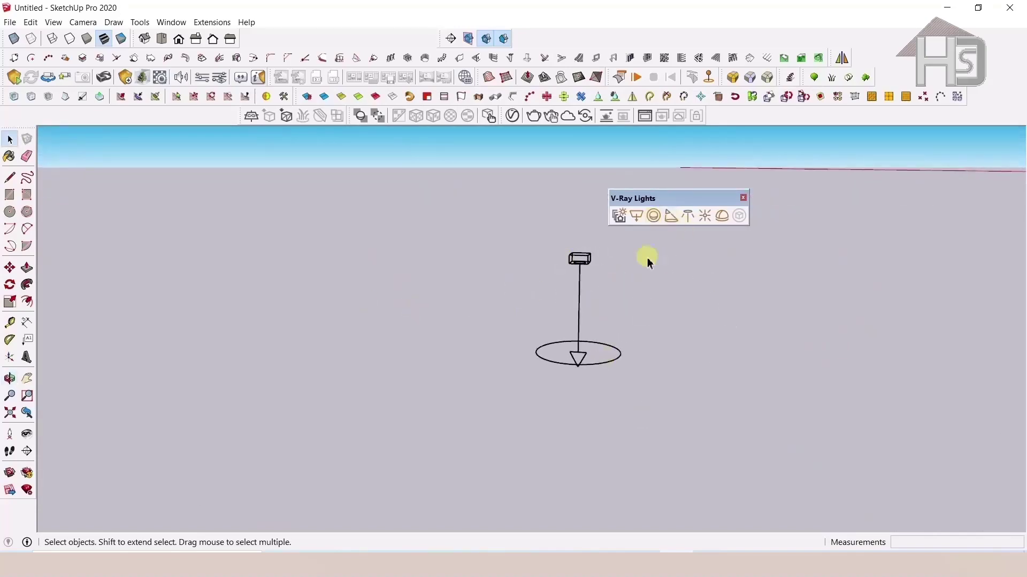
{"action": "mouse_move", "coordinate": [623, 319]}
{"action": "middle_mouse_down"}
{"action": "mouse_move", "coordinate": [546, 300]}
{"action": "mouse_move", "coordinate": [362, 313]}
{"action": "middle_mouse_up"}
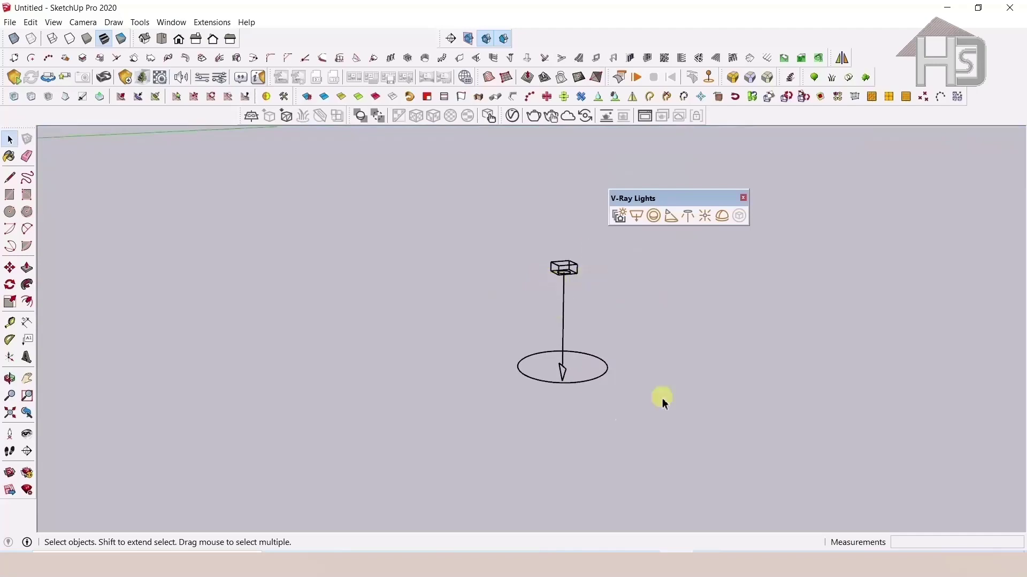
{"action": "scroll", "coordinate": [563, 282], "scroll_direction": "down", "scroll_amount": 2}
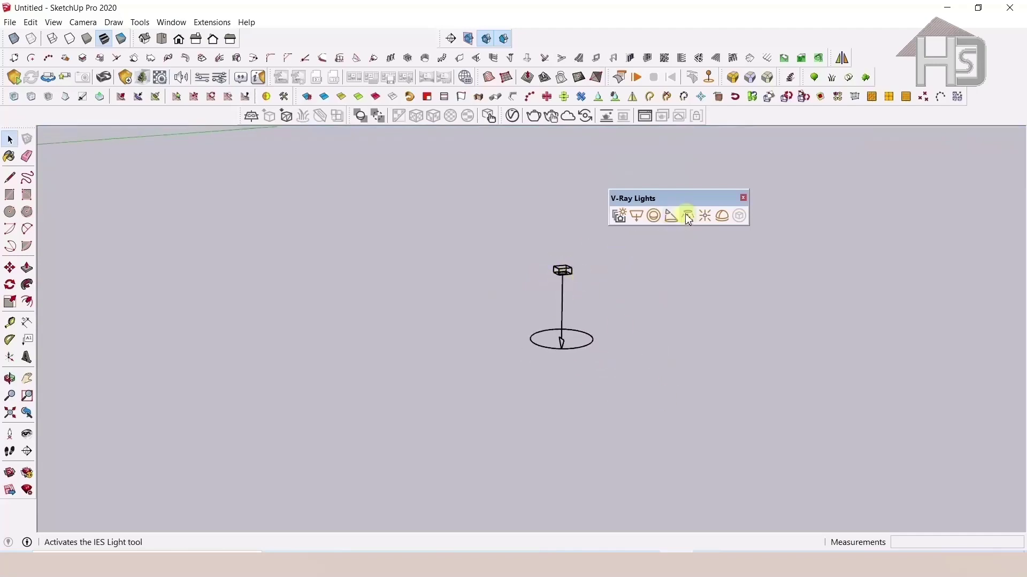
{"action": "scroll", "coordinate": [317, 354], "scroll_direction": "down", "scroll_amount": 3}
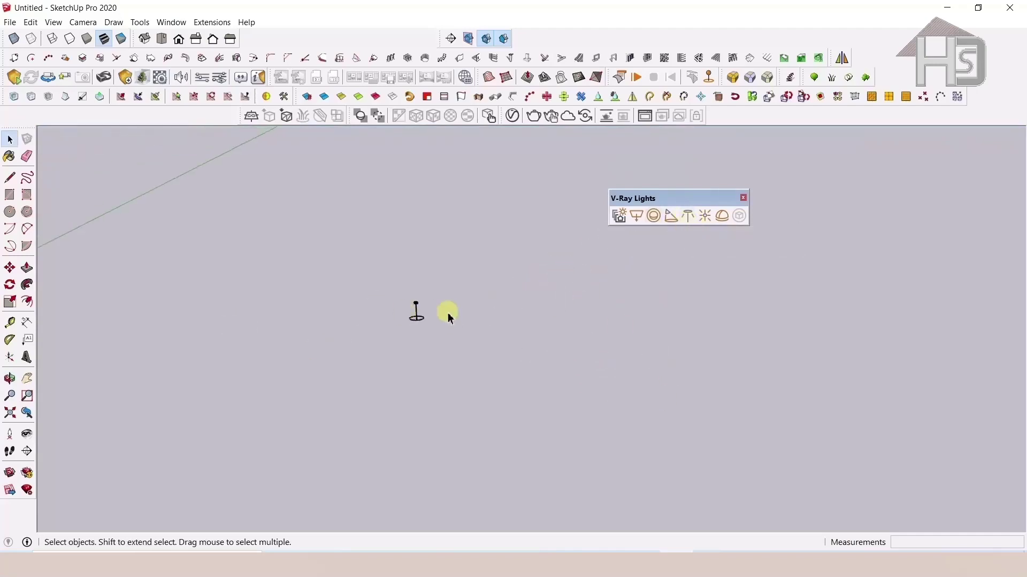
{"action": "scroll", "coordinate": [481, 321], "scroll_direction": "down", "scroll_amount": 5}
{"action": "mouse_move", "coordinate": [515, 328]}
{"action": "middle_mouse_down"}
{"action": "mouse_move", "coordinate": [529, 264]}
{"action": "mouse_move", "coordinate": [676, 234]}
{"action": "middle_mouse_up"}
Place a new V-Ray omni light in the scene
{"action": "scroll", "coordinate": [675, 234], "scroll_direction": "up", "scroll_amount": 3}
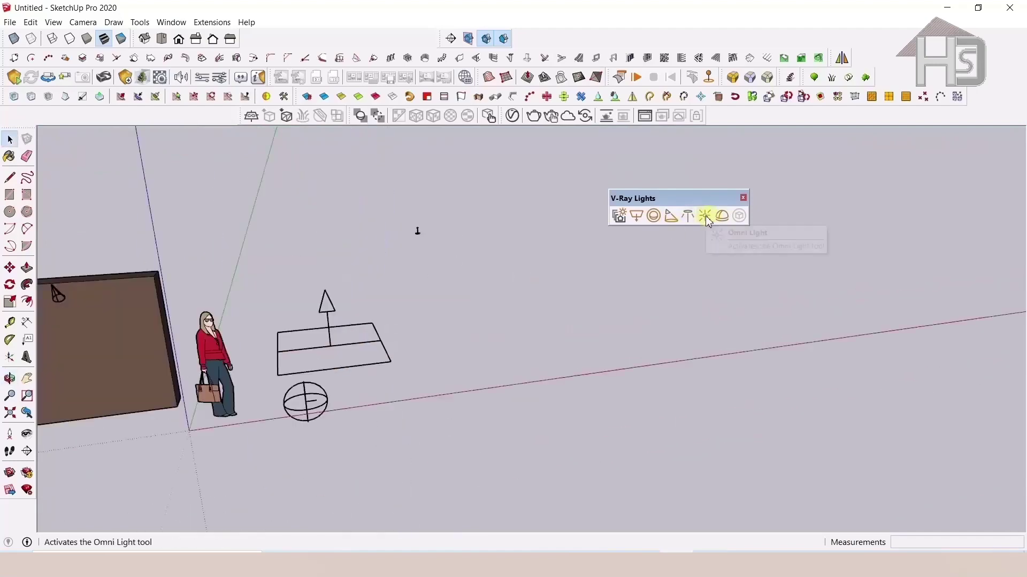
{"action": "left_click", "coordinate": [709, 221]}
{"action": "scroll", "coordinate": [481, 344], "scroll_direction": "up", "scroll_amount": 3}
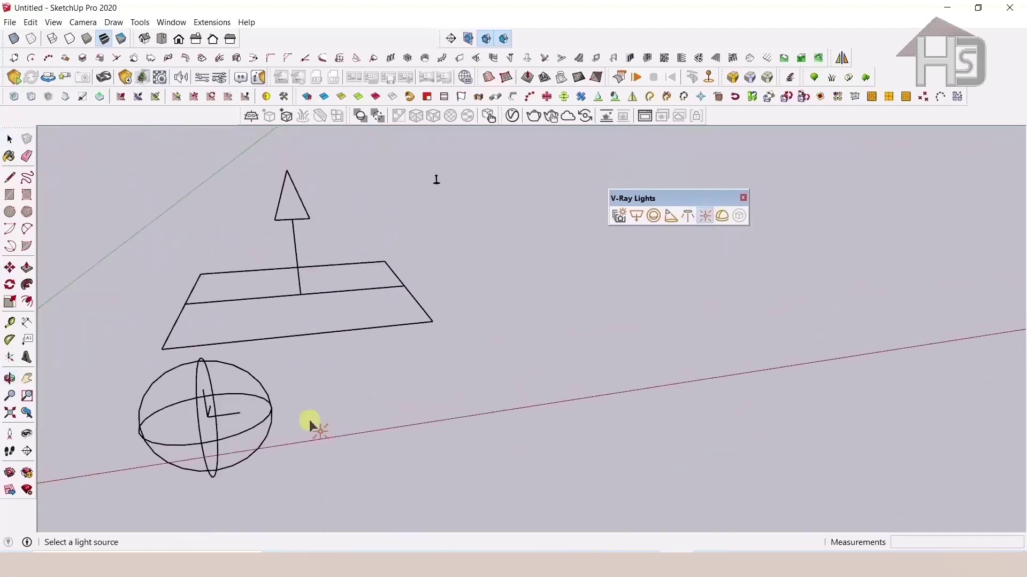
{"action": "middle_click_drag", "start_coordinate": [310, 425], "coordinate": [292, 415]}
{"action": "scroll", "coordinate": [292, 414], "scroll_direction": "up", "scroll_amount": 2}
{"action": "scroll", "coordinate": [285, 380], "scroll_direction": "up", "scroll_amount": 2}
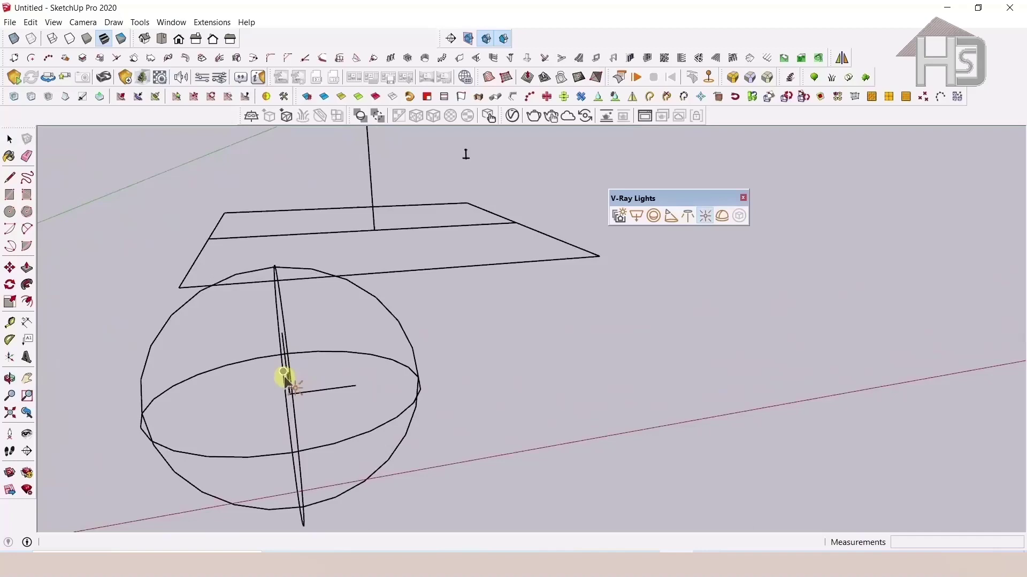
{"action": "left_click", "coordinate": [492, 380]}
{"action": "scroll", "coordinate": [537, 387], "scroll_direction": "up", "scroll_amount": 2}
{"action": "key", "text": "space"}
Move the omni light to sit just right of the sphere light
{"action": "scroll", "coordinate": [492, 369], "scroll_direction": "down", "scroll_amount": 3}
{"action": "middle_click_drag", "start_coordinate": [492, 369], "coordinate": [297, 379]}
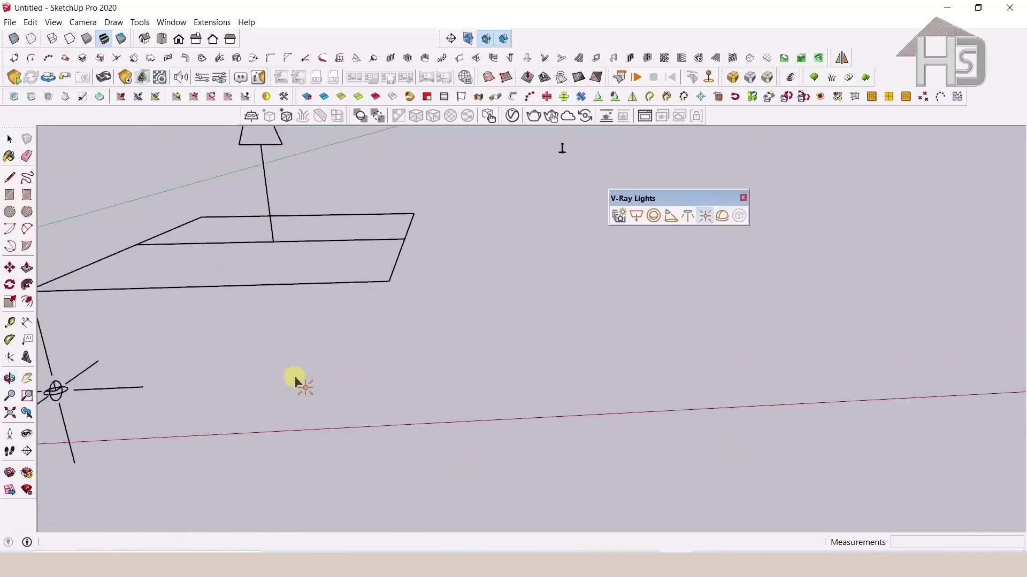
{"action": "scroll", "coordinate": [298, 379], "scroll_direction": "up", "scroll_amount": 2}
{"action": "scroll", "coordinate": [313, 363], "scroll_direction": "up", "scroll_amount": 2}
{"action": "left_click", "coordinate": [321, 360]}
{"action": "key", "text": "m"}
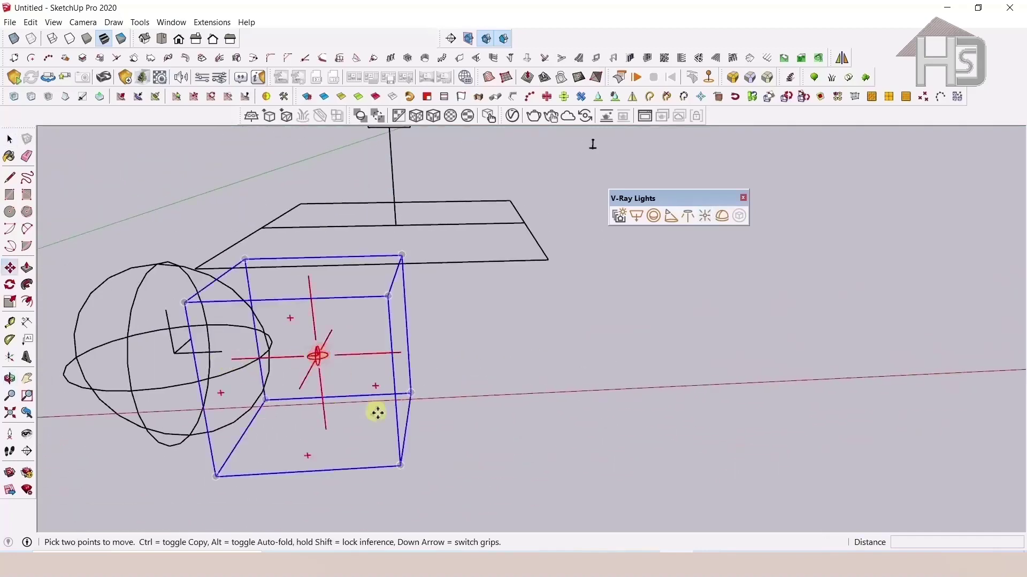
{"action": "left_click", "coordinate": [474, 419]}
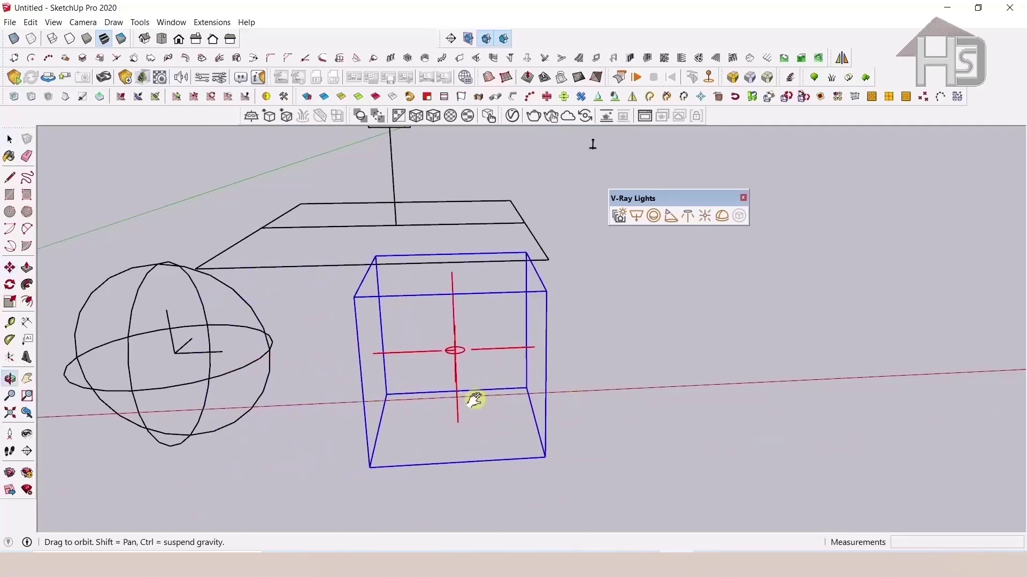
{"action": "mouse_move", "coordinate": [474, 401]}
{"action": "middle_mouse_down"}
{"action": "mouse_move", "coordinate": [609, 403]}
{"action": "mouse_move", "coordinate": [580, 396]}
{"action": "middle_mouse_up"}
{"action": "key", "text": "space"}
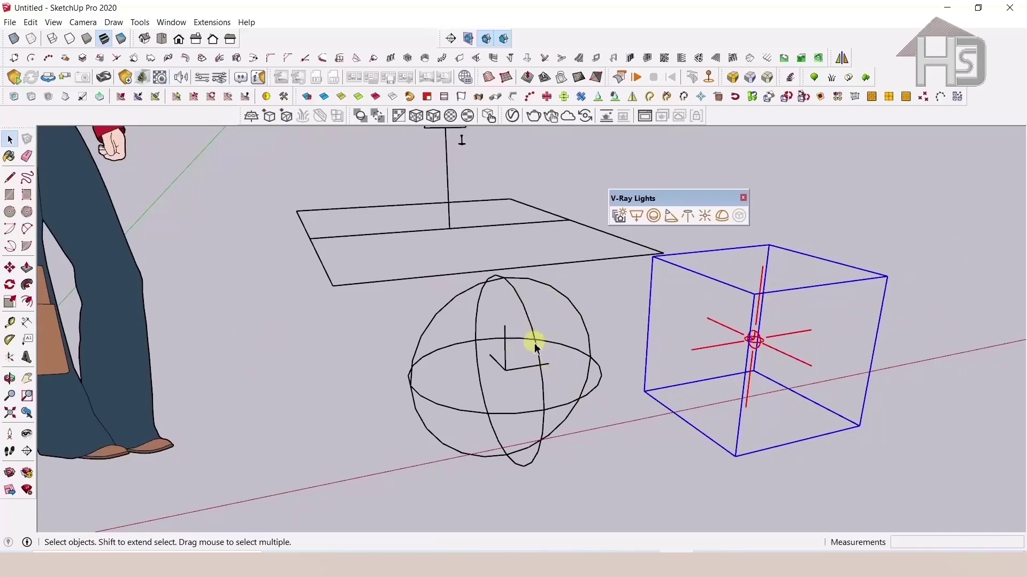
Review the omni light's settings (intensity 1000, Inverse Square decay) and close them
{"action": "mouse_move", "coordinate": [535, 346]}
{"action": "middle_mouse_down"}
{"action": "mouse_move", "coordinate": [263, 351]}
{"action": "mouse_move", "coordinate": [559, 363]}
{"action": "mouse_move", "coordinate": [694, 335]}
{"action": "mouse_move", "coordinate": [636, 278]}
{"action": "middle_mouse_up"}
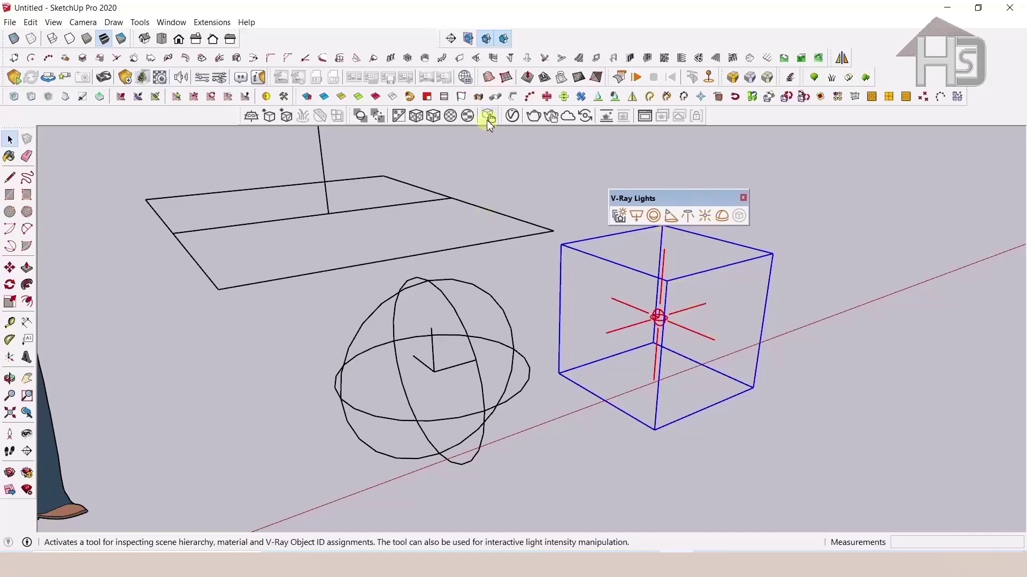
{"action": "left_click", "coordinate": [512, 116]}
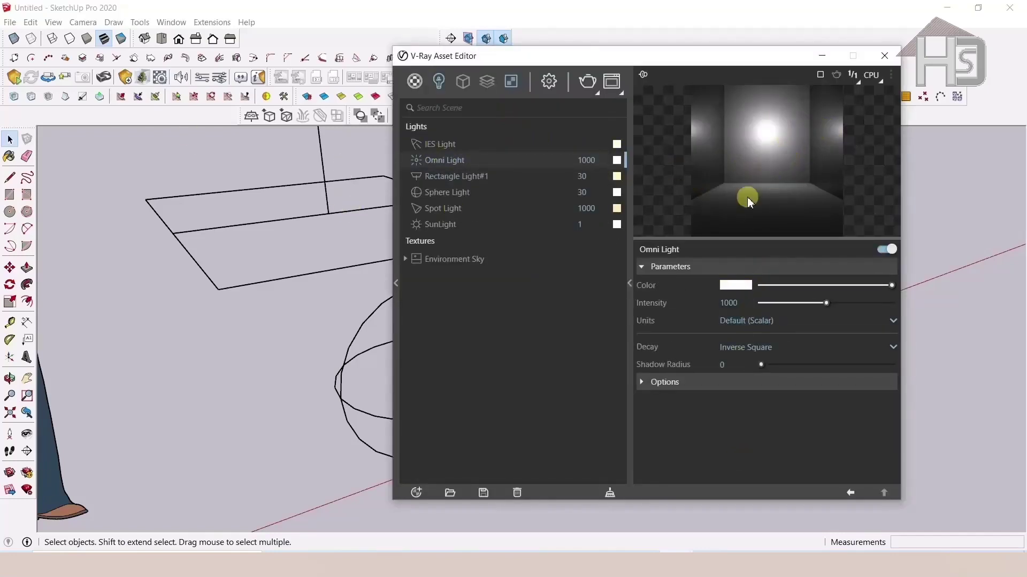
{"action": "left_click", "coordinate": [893, 52]}
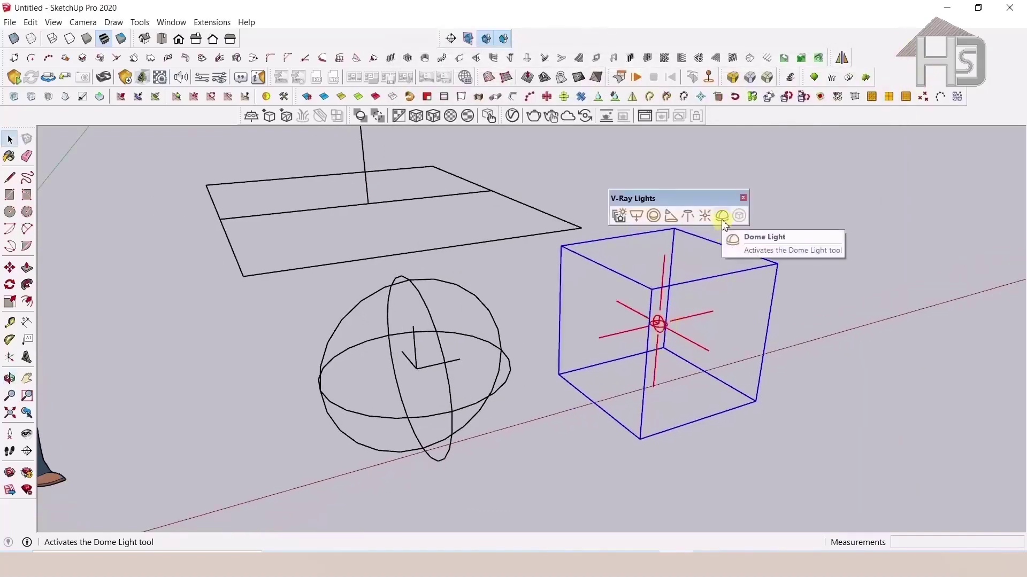
Place a dome light at the scene origin in front of the wall
{"action": "left_click", "coordinate": [722, 215]}
{"action": "scroll", "coordinate": [732, 293], "scroll_direction": "down", "scroll_amount": 3}
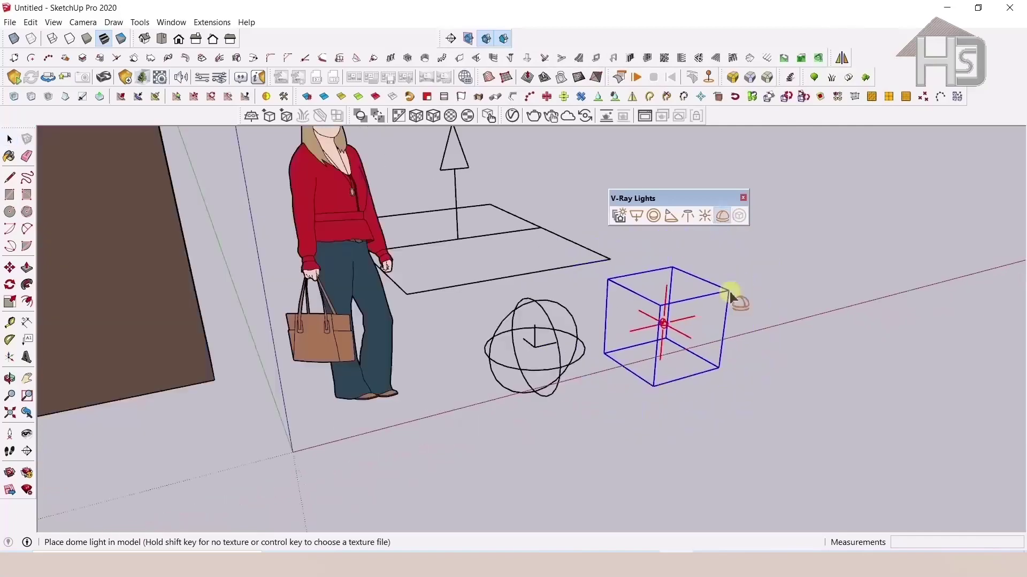
{"action": "scroll", "coordinate": [638, 367], "scroll_direction": "down", "scroll_amount": 3}
{"action": "scroll", "coordinate": [570, 358], "scroll_direction": "down", "scroll_amount": 2}
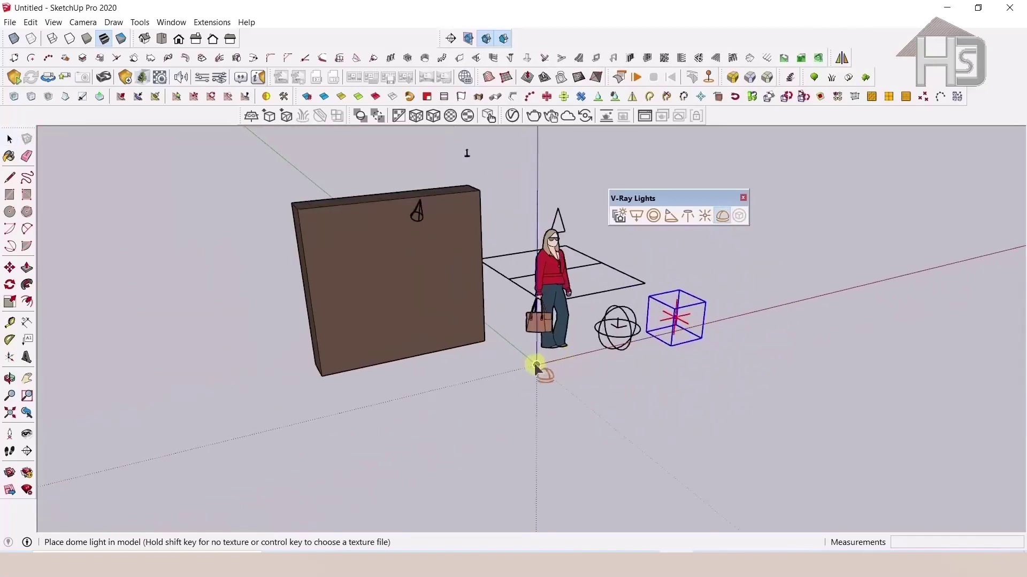
{"action": "left_click", "coordinate": [535, 368]}
{"action": "scroll", "coordinate": [538, 369], "scroll_direction": "up", "scroll_amount": 2}
{"action": "scroll", "coordinate": [540, 369], "scroll_direction": "up", "scroll_amount": 1}
Check the dome light's settings, then render the scene in the Frame Buffer
{"action": "left_click", "coordinate": [547, 371]}
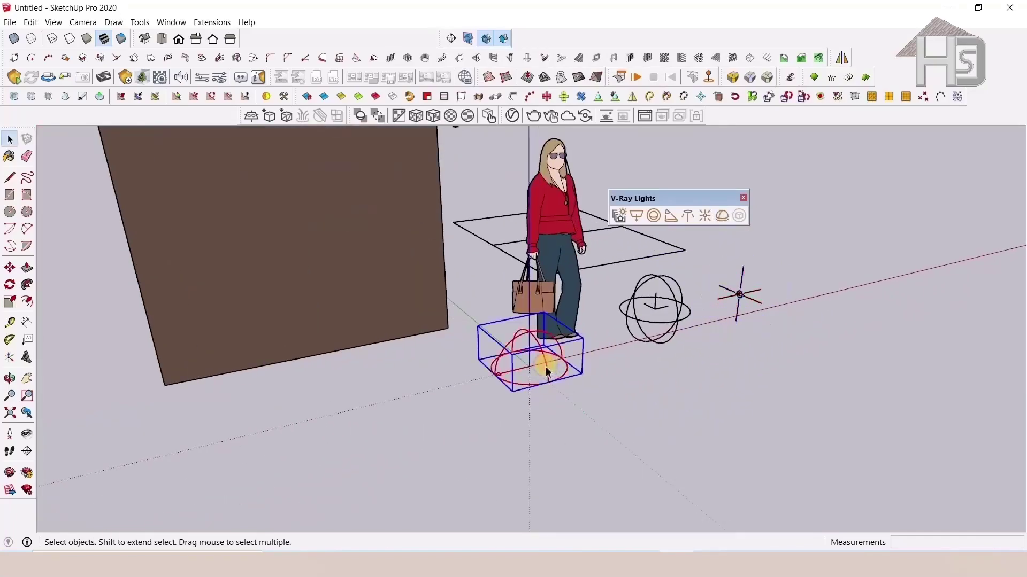
{"action": "left_click", "coordinate": [533, 116]}
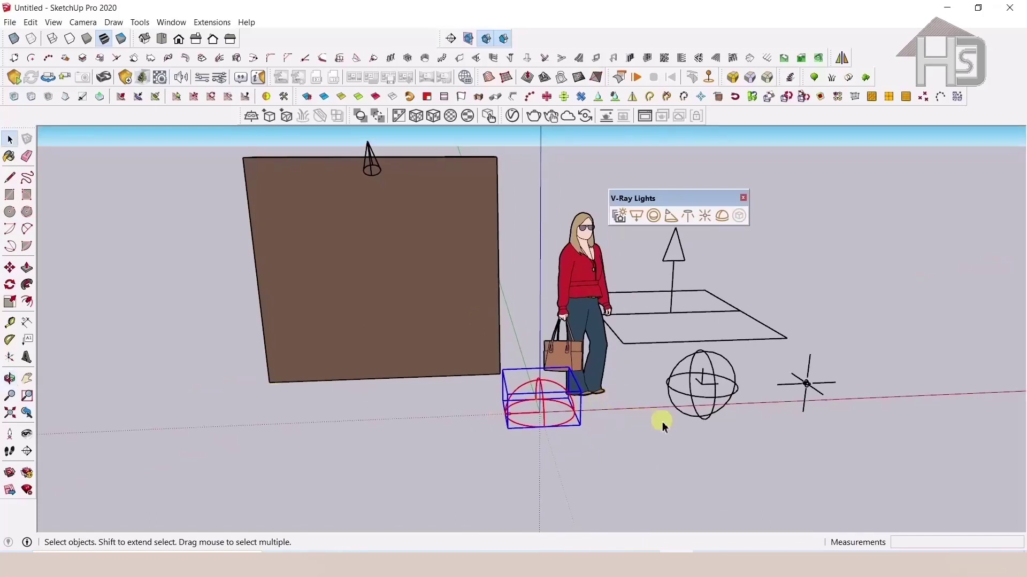
{"action": "middle_click_drag", "start_coordinate": [659, 419], "coordinate": [641, 420]}
{"action": "left_click", "coordinate": [534, 116]}
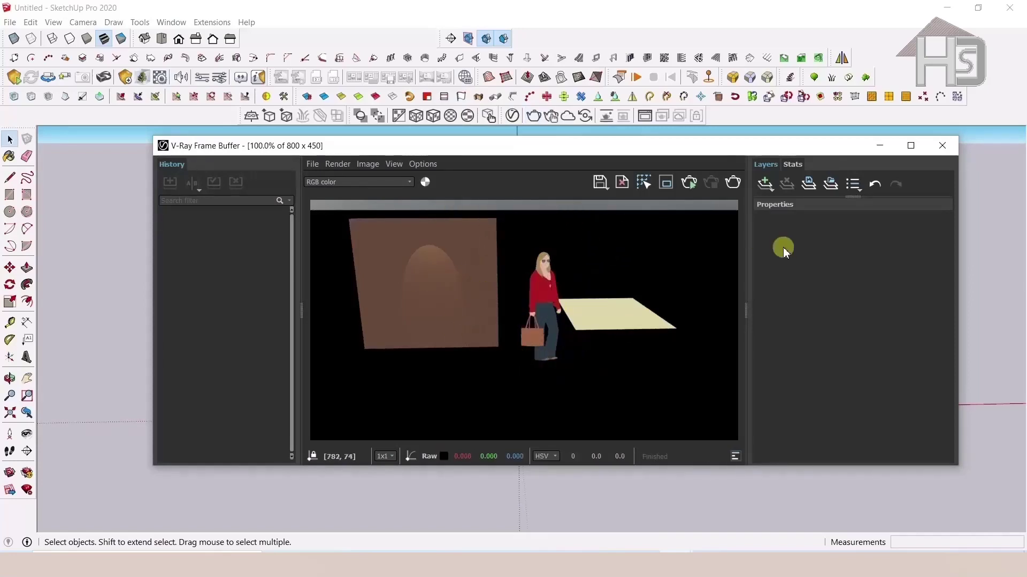
Close the render window and set the Dome Light's color texture to a Bitmap
{"action": "left_click", "coordinate": [943, 145]}
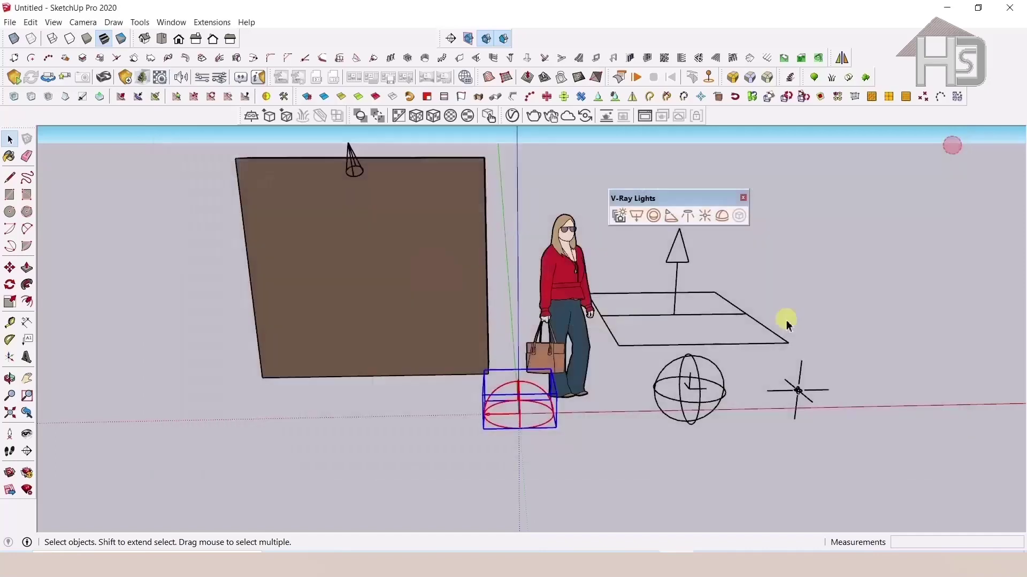
{"action": "left_click", "coordinate": [512, 116]}
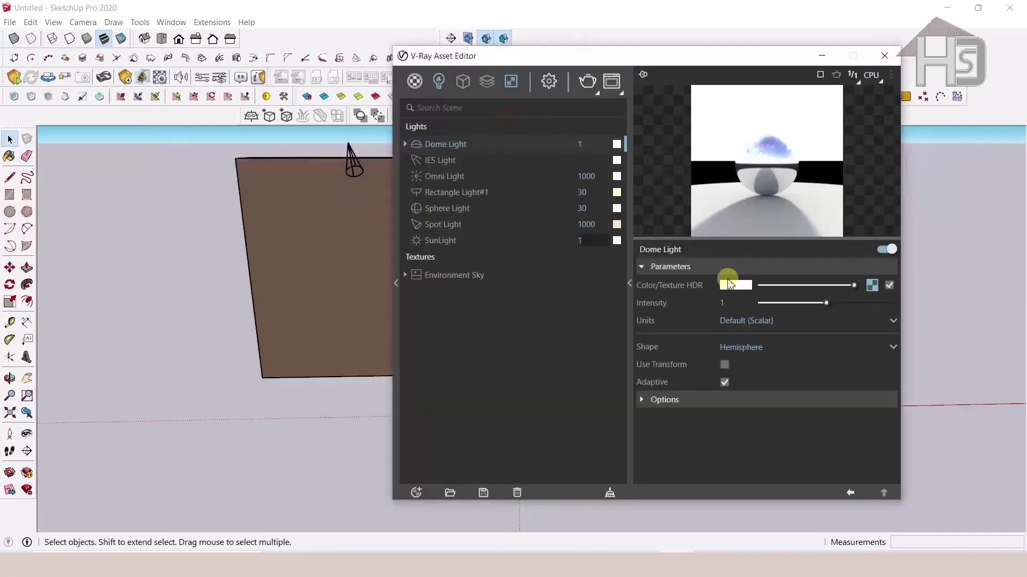
{"action": "left_click", "coordinate": [872, 285]}
{"action": "left_click", "coordinate": [890, 285]}
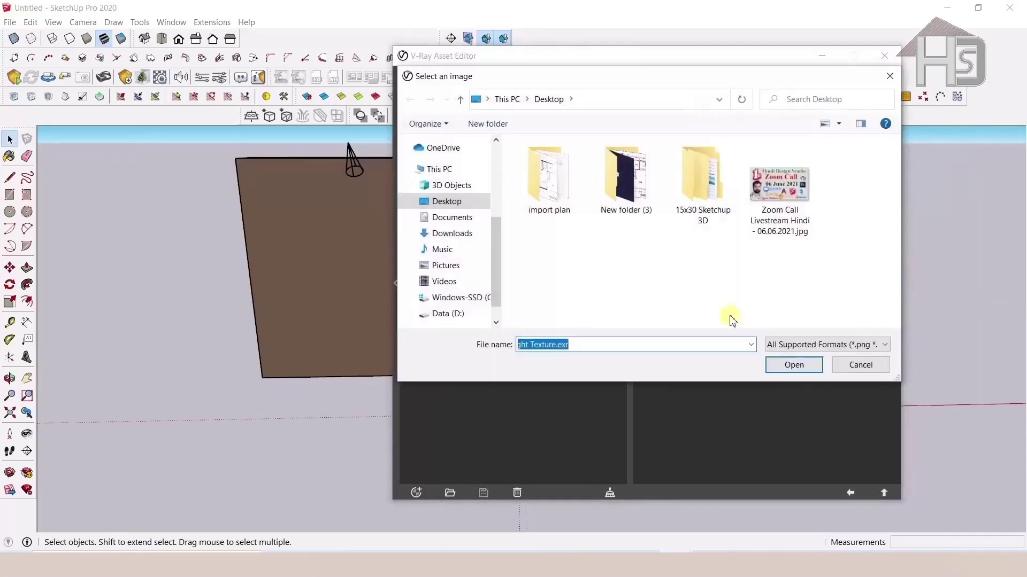
Browse the D: drive to the Downloads&Desk > 13.05.2021 Desk folder
{"action": "left_click", "coordinate": [455, 314]}
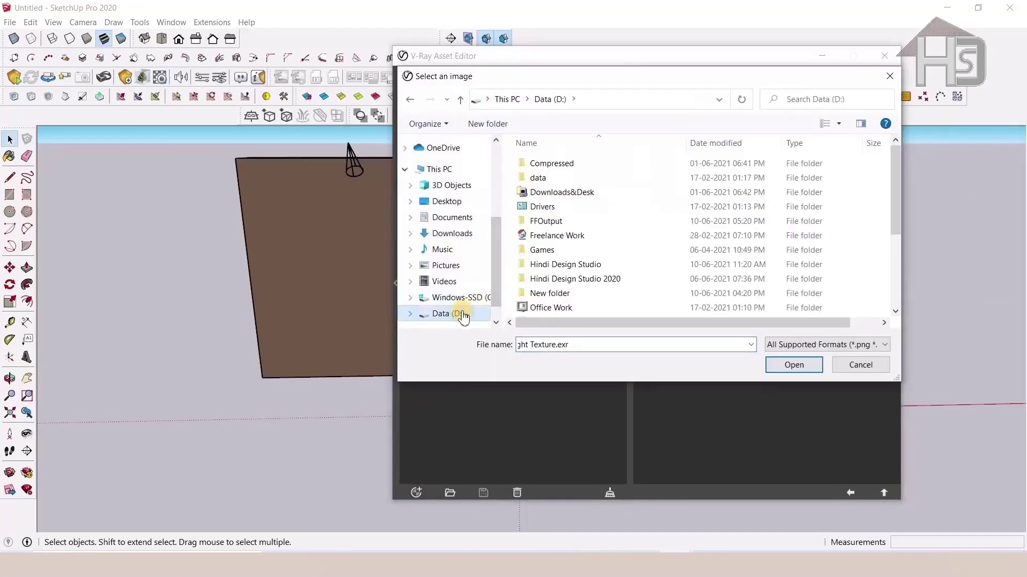
{"action": "double_click", "coordinate": [563, 194]}
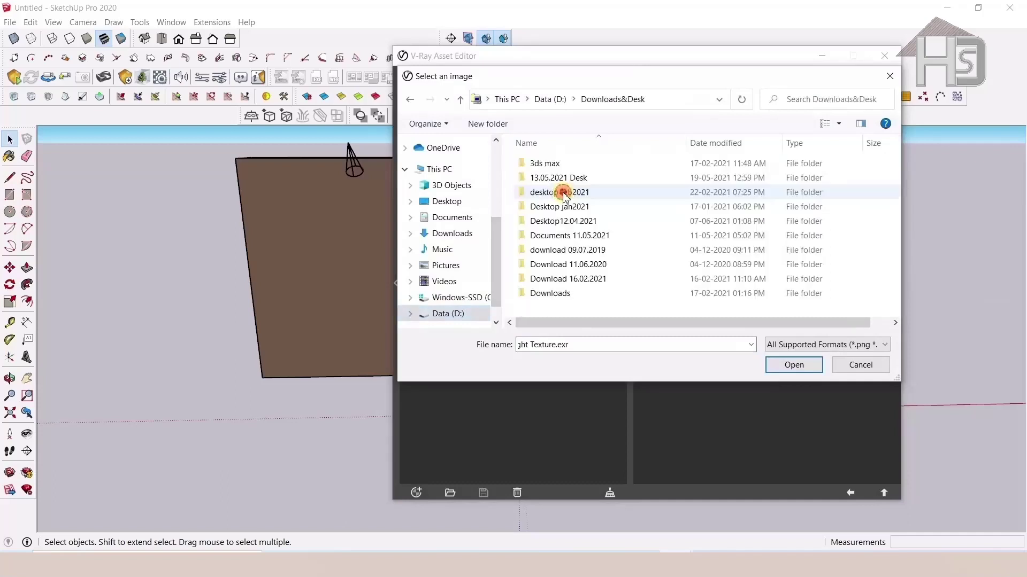
{"action": "double_click", "coordinate": [571, 179]}
{"action": "scroll", "coordinate": [576, 223], "scroll_direction": "down", "scroll_amount": 3}
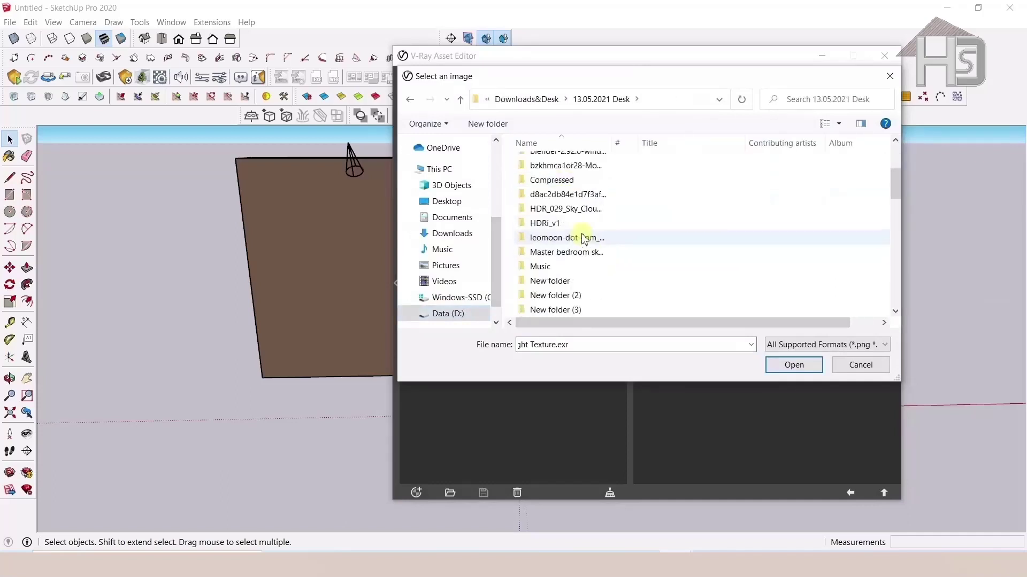
{"action": "scroll", "coordinate": [579, 227], "scroll_direction": "down", "scroll_amount": 3}
{"action": "scroll", "coordinate": [582, 235], "scroll_direction": "down", "scroll_amount": 3}
{"action": "scroll", "coordinate": [581, 235], "scroll_direction": "down", "scroll_amount": 2}
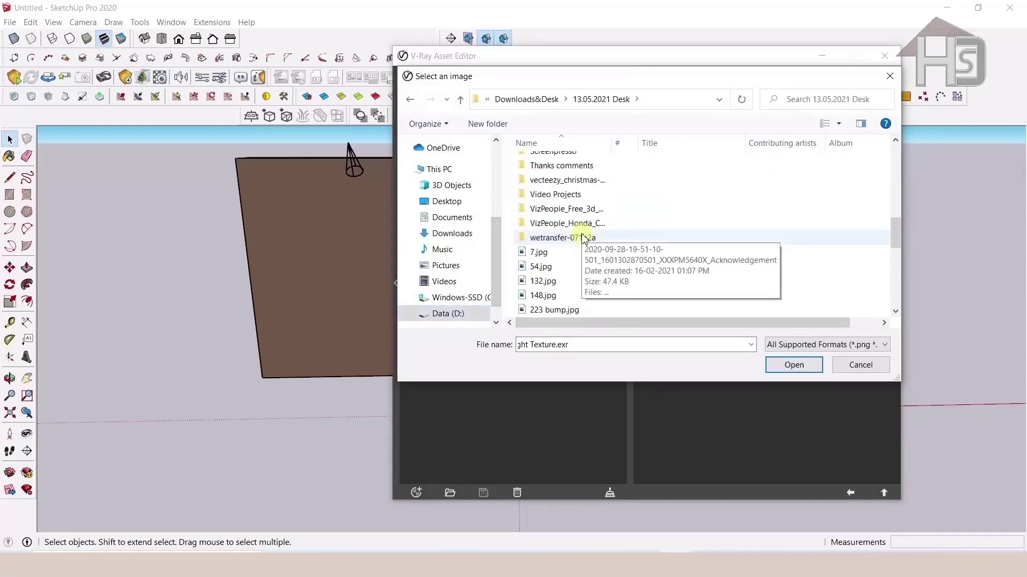
{"action": "left_click", "coordinate": [413, 106]}
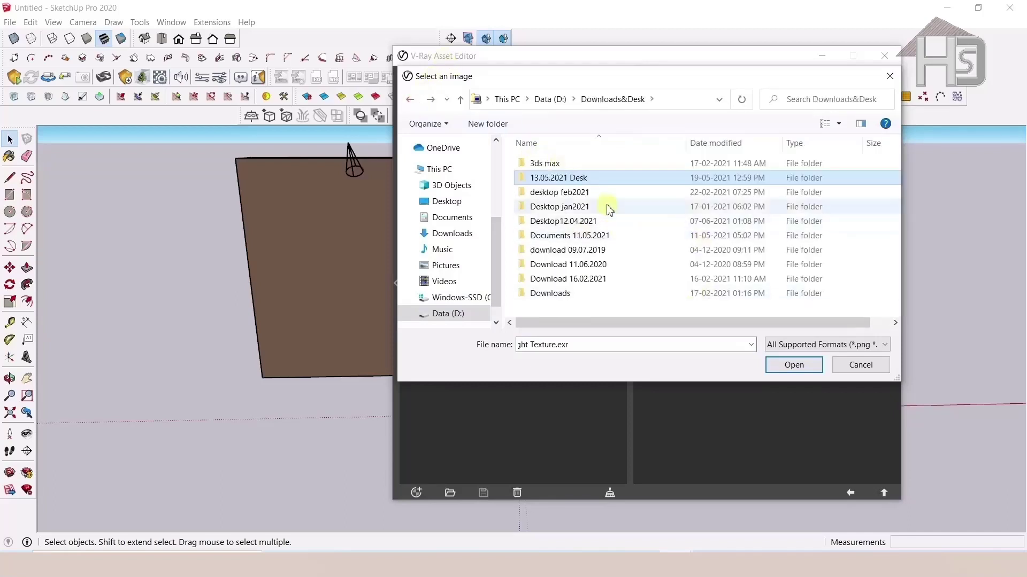
{"action": "double_click", "coordinate": [599, 183]}
{"action": "scroll", "coordinate": [589, 213], "scroll_direction": "down", "scroll_amount": 2}
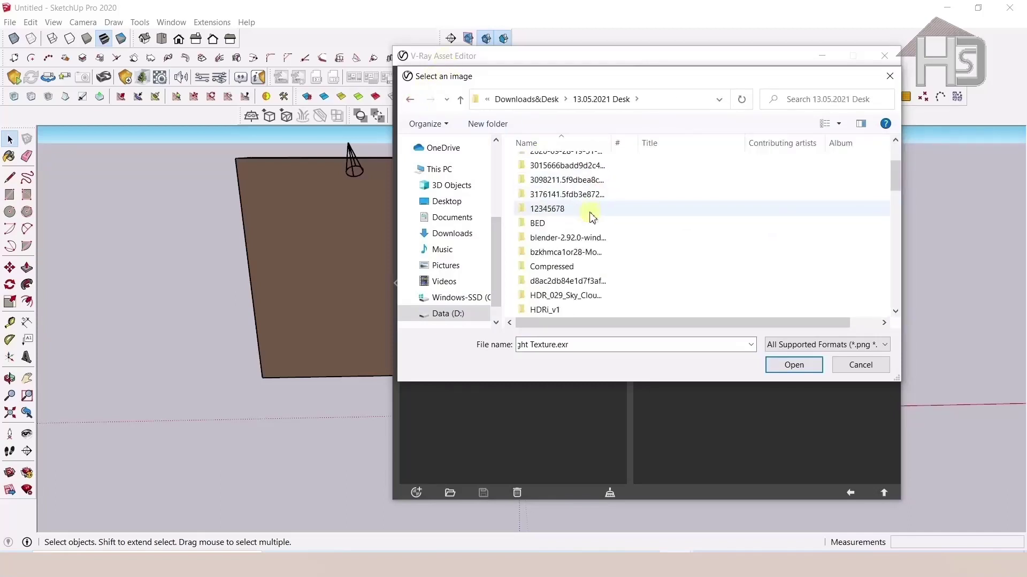
{"action": "scroll", "coordinate": [589, 213], "scroll_direction": "down", "scroll_amount": 1}
Load VizPeople_non_commercial_hdr_v1_03.hdr from the HDRi_v1 HDR folder
{"action": "double_click", "coordinate": [587, 266]}
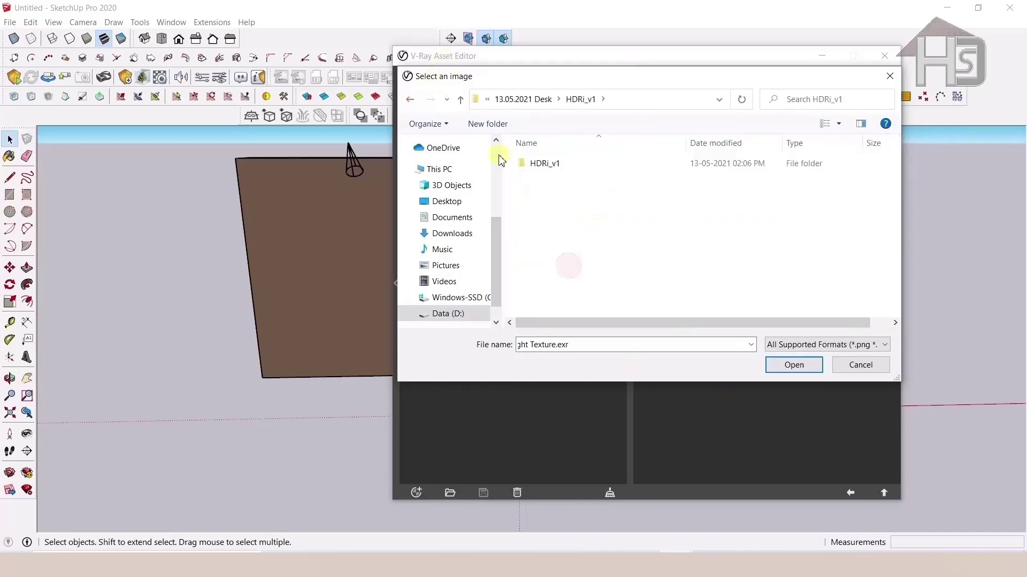
{"action": "double_click", "coordinate": [552, 165]}
{"action": "double_click", "coordinate": [553, 166]}
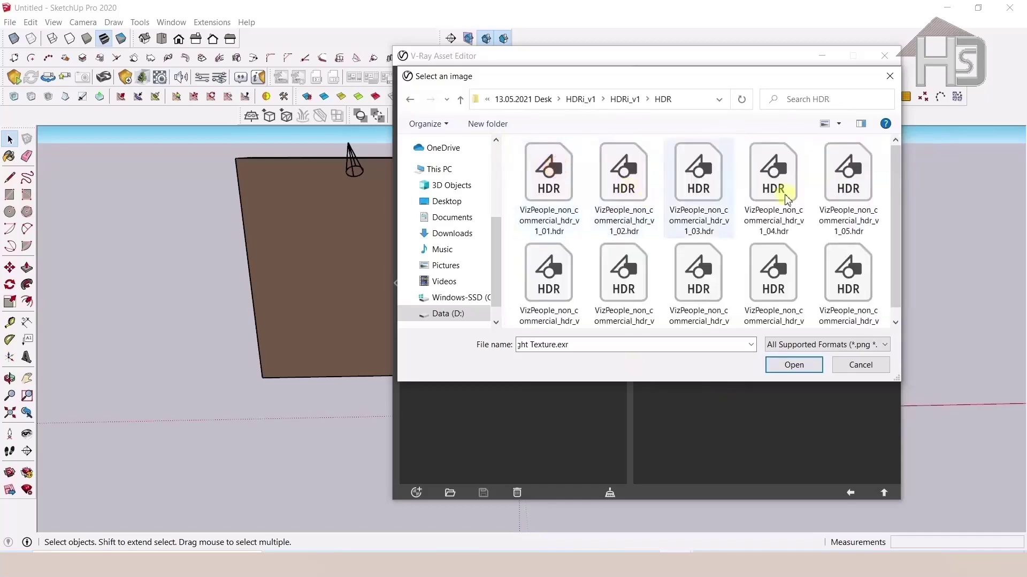
{"action": "double_click", "coordinate": [702, 197]}
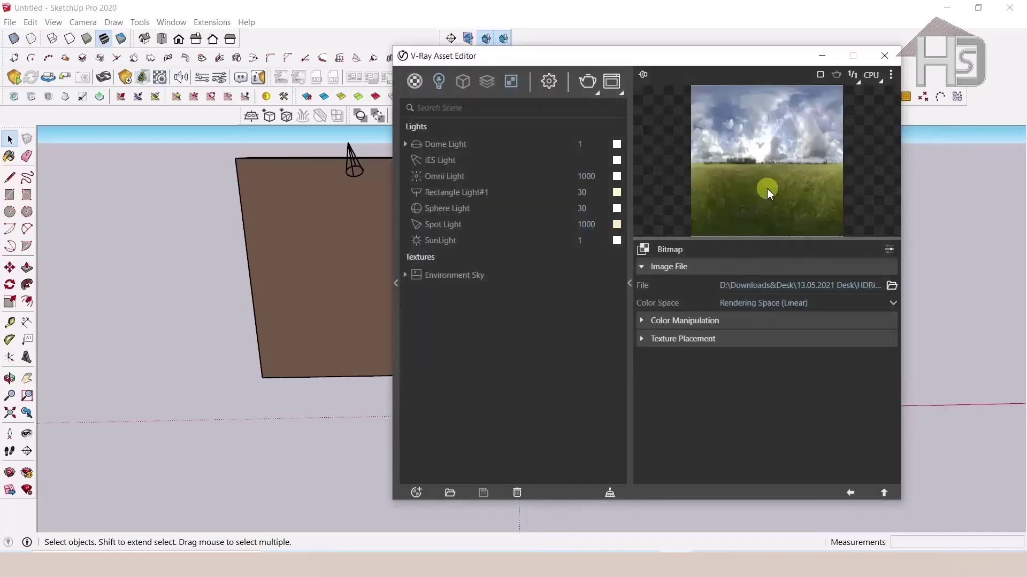
Set the Dome Light intensity to 10 and its shape to Sphere
{"action": "left_click", "coordinate": [438, 145]}
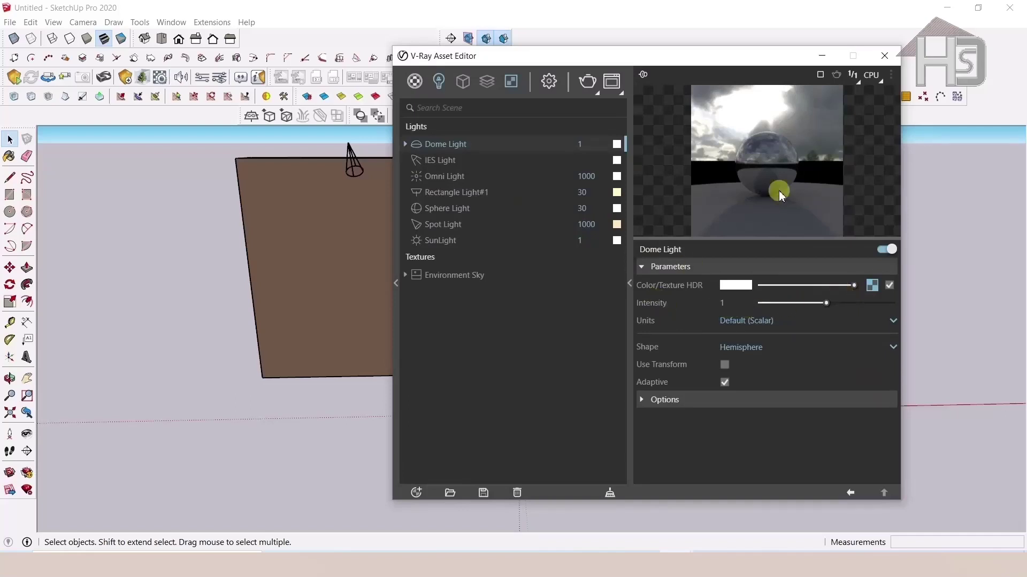
{"action": "double_click", "coordinate": [728, 302]}
{"action": "type", "text": "0"}
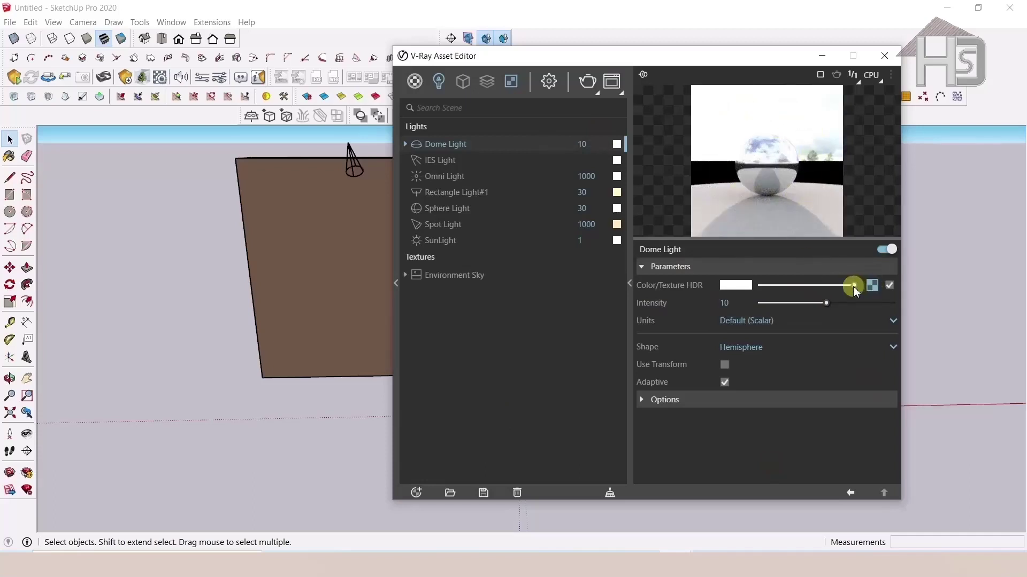
{"action": "left_click", "coordinate": [735, 348]}
{"action": "left_click", "coordinate": [742, 383]}
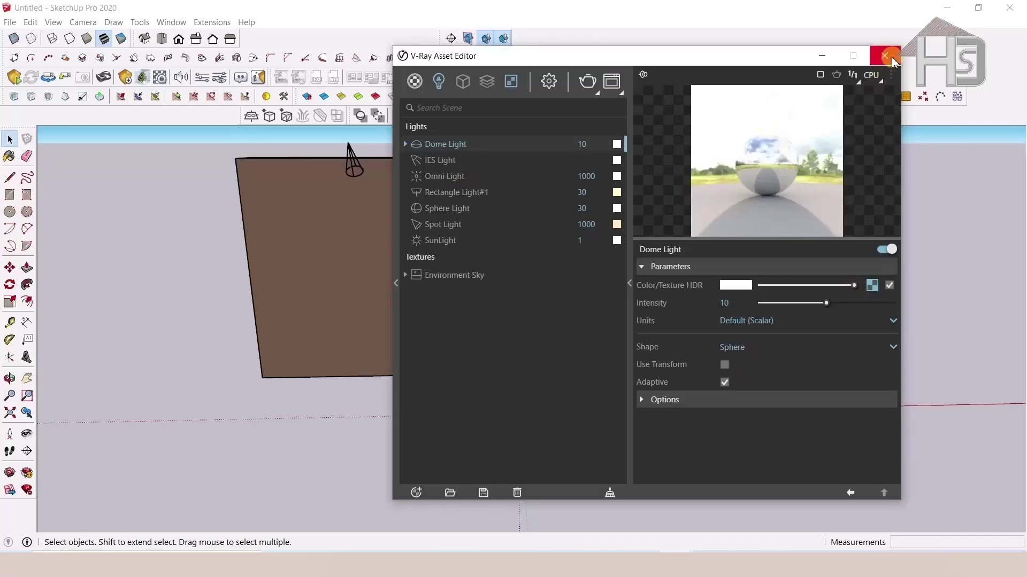
Edit the environment Background value in the render settings, then close the Asset Editor
{"action": "left_click", "coordinate": [548, 82]}
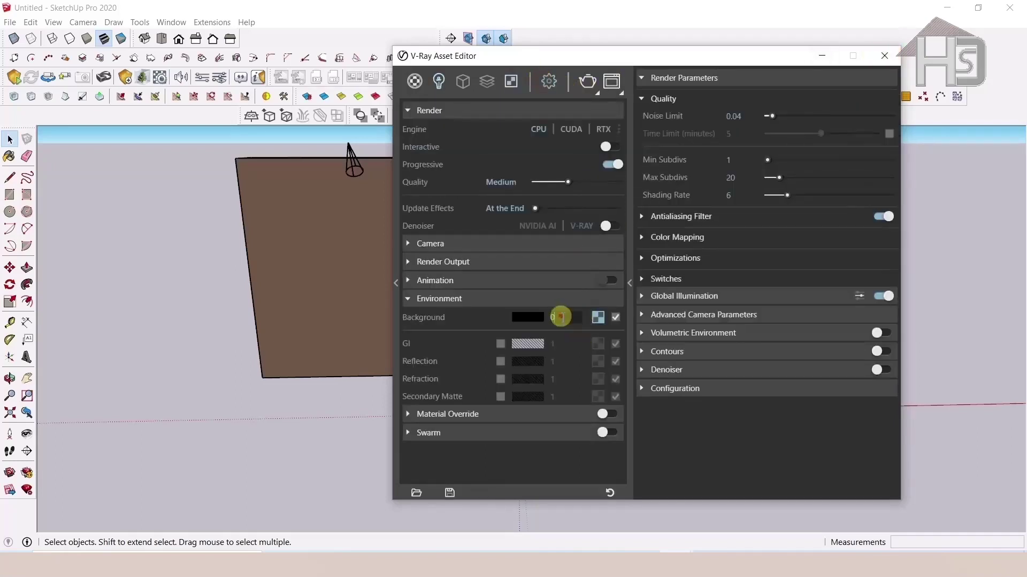
{"action": "left_click", "coordinate": [556, 317]}
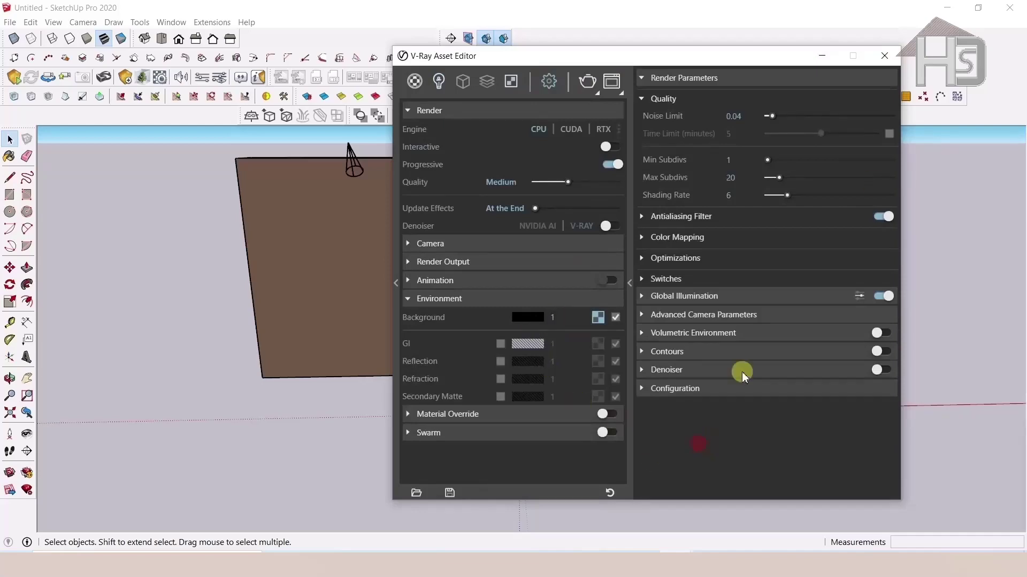
{"action": "left_click", "coordinate": [884, 55]}
{"action": "left_click", "coordinate": [851, 340]}
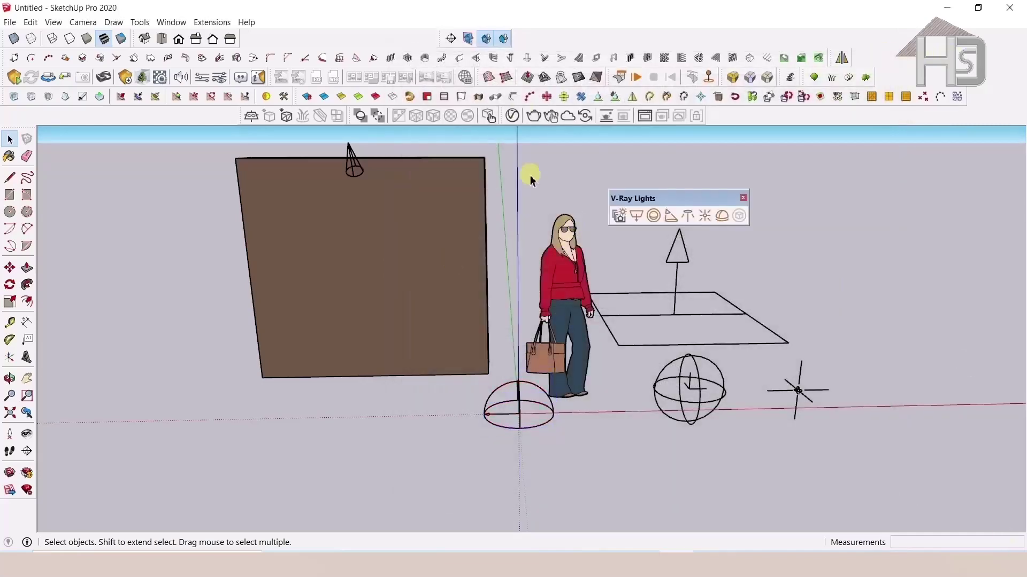
Render the scene, then orbit and zoom out to a farther viewpoint
{"action": "left_click", "coordinate": [534, 116]}
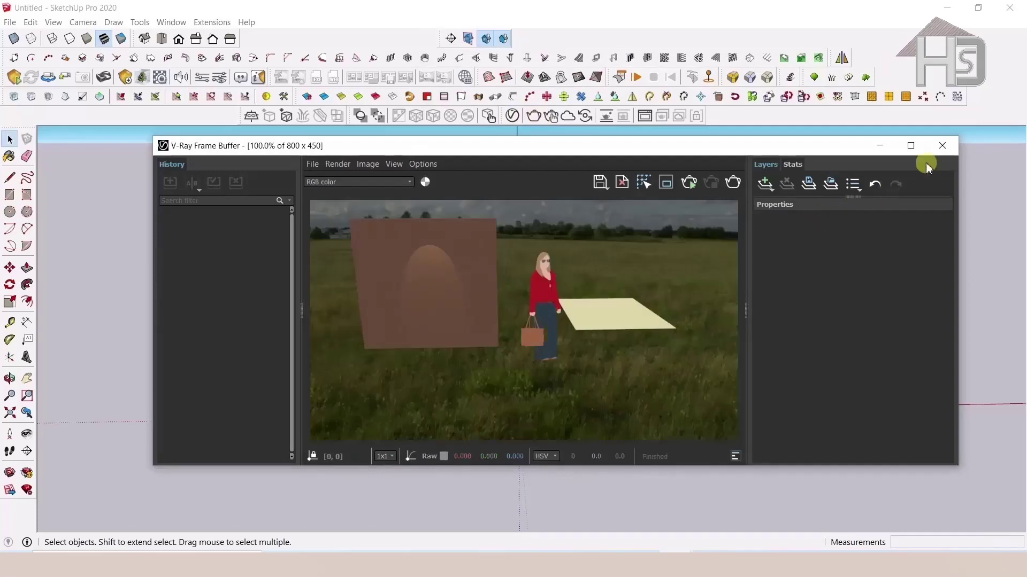
{"action": "left_click", "coordinate": [942, 145]}
{"action": "scroll", "coordinate": [543, 394], "scroll_direction": "down", "scroll_amount": 3}
{"action": "middle_click_drag", "start_coordinate": [544, 394], "coordinate": [539, 380]}
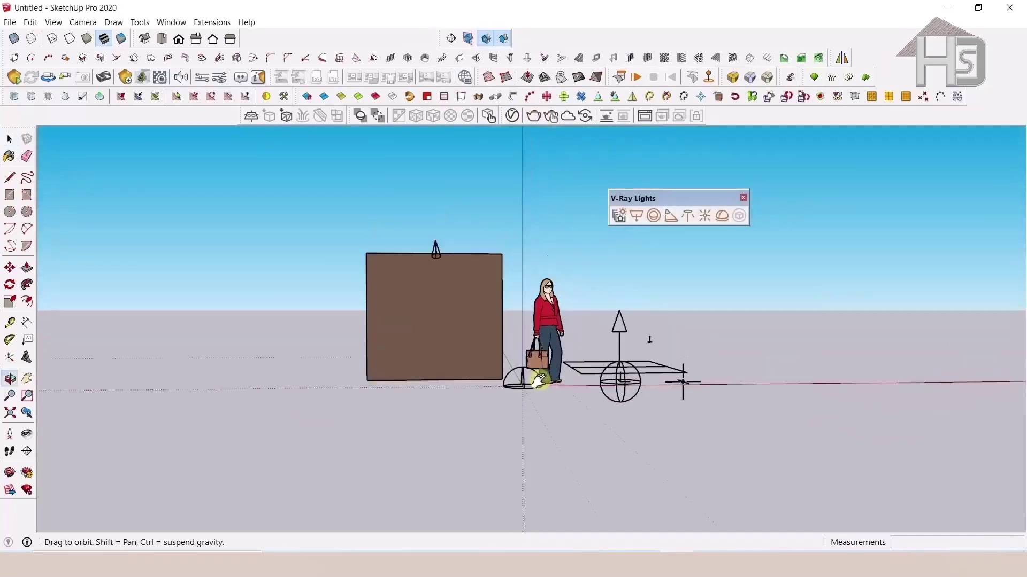
{"action": "scroll", "coordinate": [539, 380], "scroll_direction": "down", "scroll_amount": 3}
{"action": "middle_click_drag", "start_coordinate": [624, 298], "coordinate": [640, 292]}
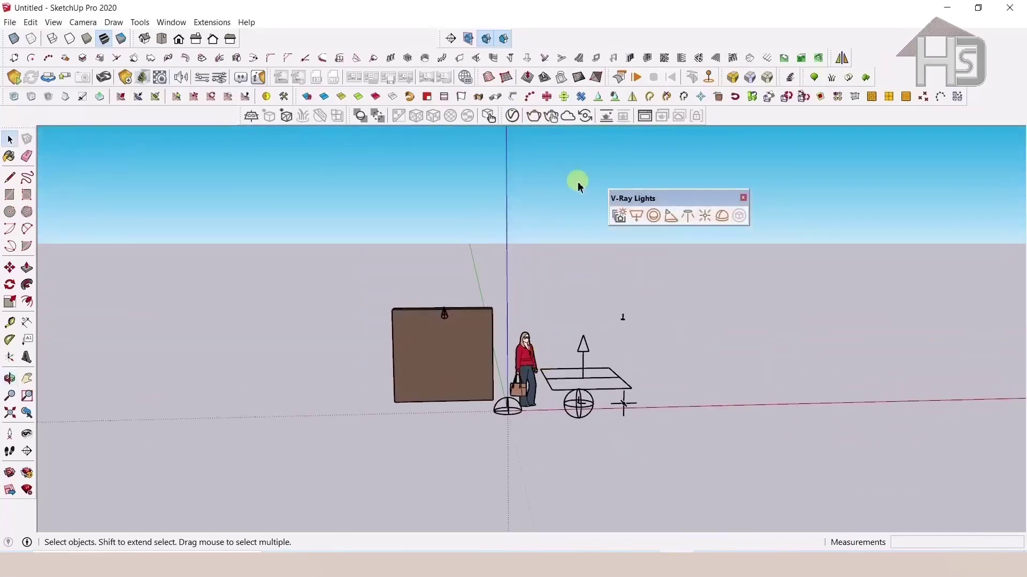
Render again from the farther view and inspect the cloudy grass-field result
{"action": "left_click", "coordinate": [534, 115]}
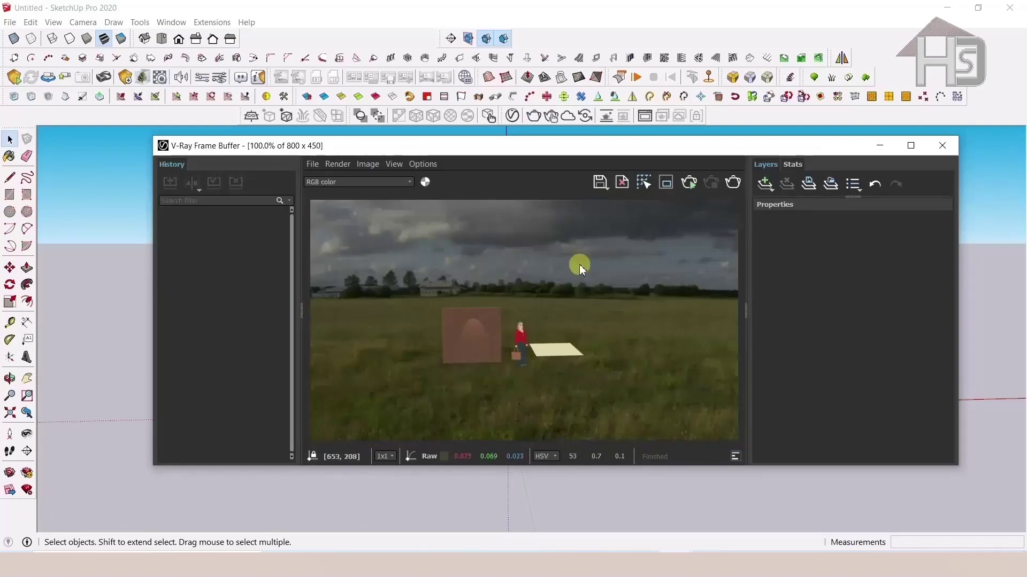
{"action": "scroll", "coordinate": [528, 347], "scroll_direction": "up", "scroll_amount": 2}
{"action": "scroll", "coordinate": [528, 347], "scroll_direction": "down", "scroll_amount": 2}
{"action": "left_click", "coordinate": [948, 143]}
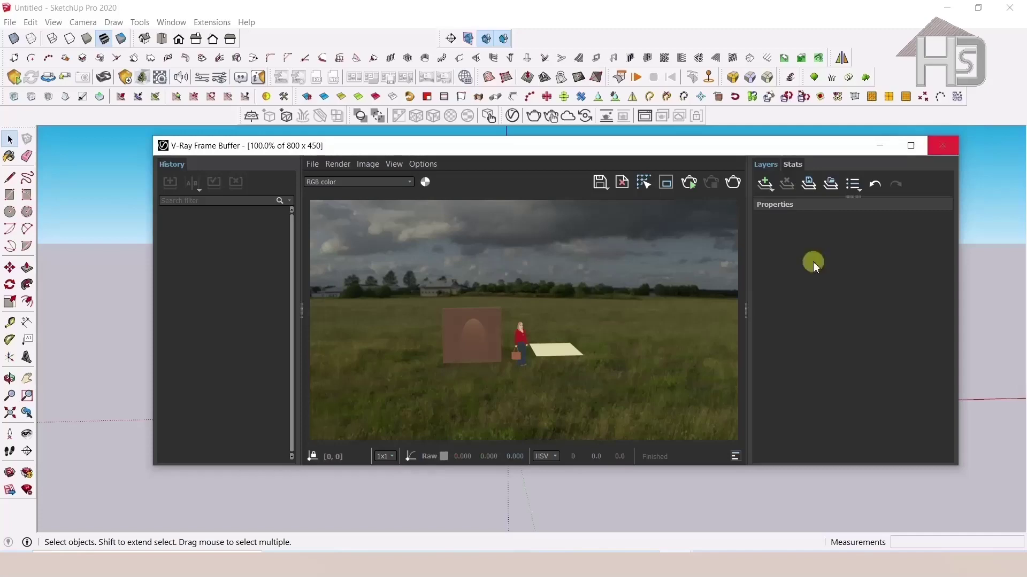
{"action": "left_click", "coordinate": [621, 212]}
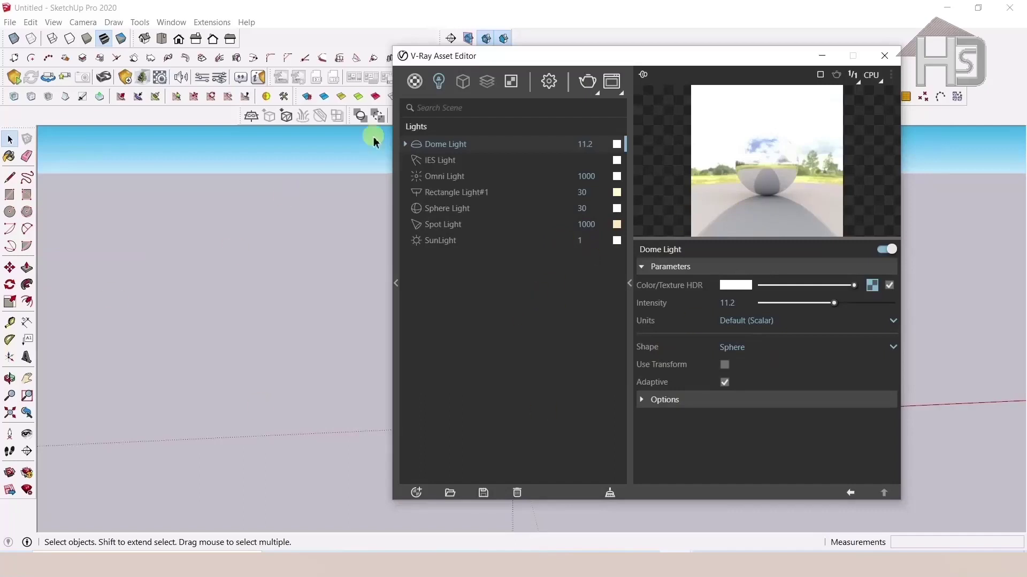
Expand the Dome Light's Options section, then close the Asset Editor
{"action": "left_click", "coordinate": [695, 398]}
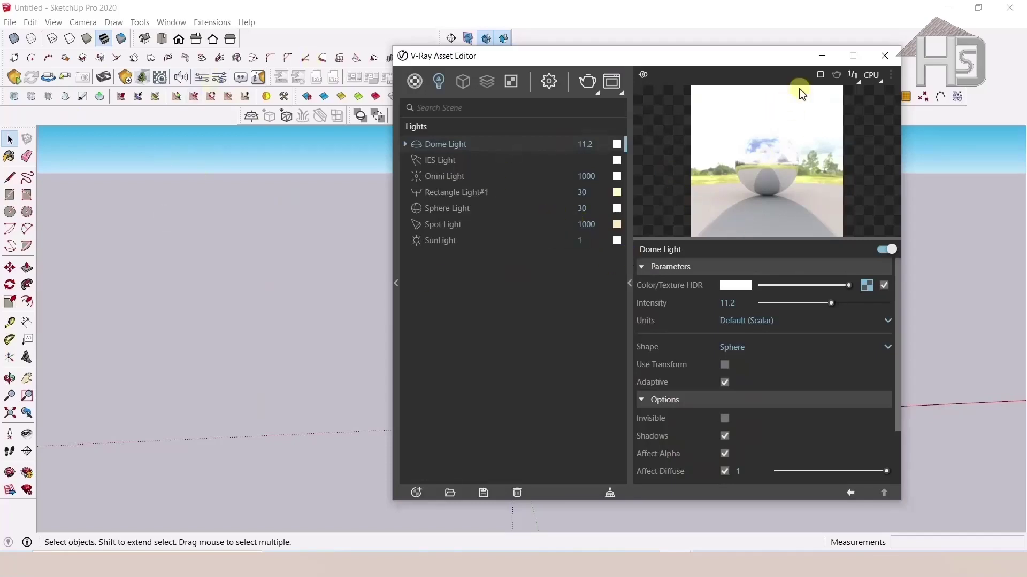
{"action": "left_click", "coordinate": [885, 55]}
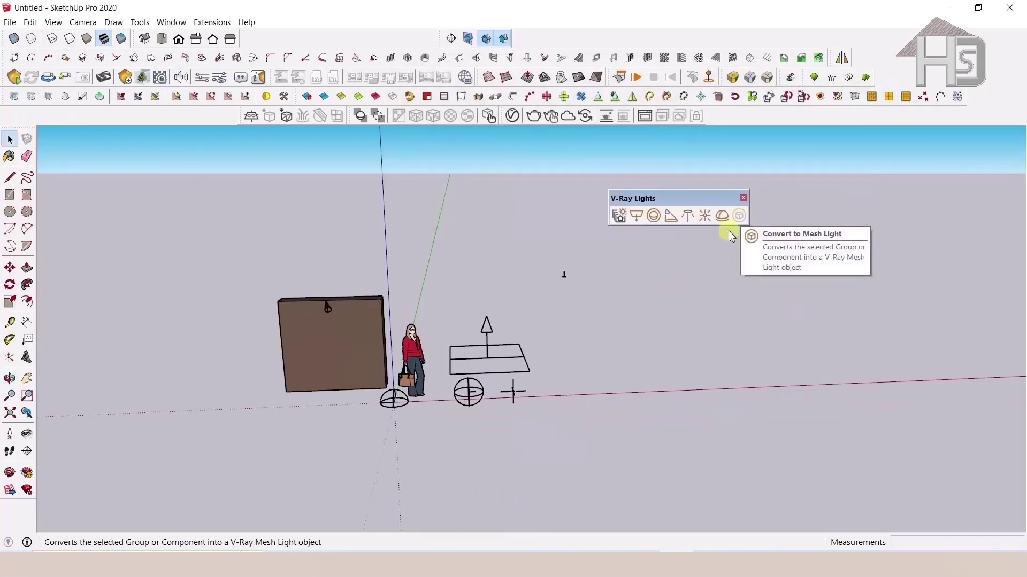
Draw a rectangle beside the lights, extrude it into a shallow box, and group it
{"action": "middle_click_drag", "start_coordinate": [731, 236], "coordinate": [564, 431]}
{"action": "key", "text": "r"}
{"action": "left_click", "coordinate": [588, 364]}
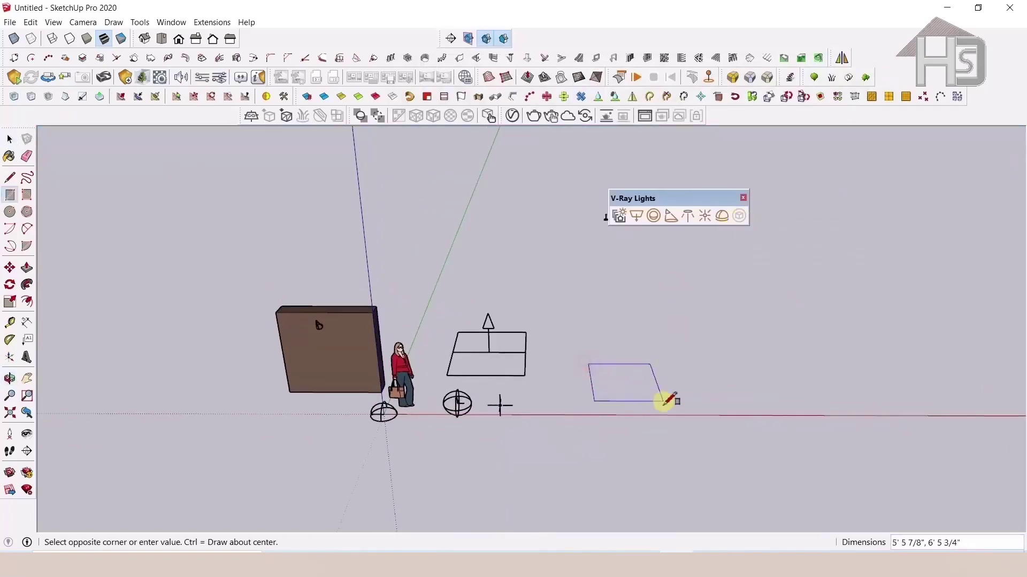
{"action": "left_click", "coordinate": [667, 401]}
{"action": "key", "text": "p"}
{"action": "left_click", "coordinate": [638, 379]}
{"action": "key", "text": "space"}
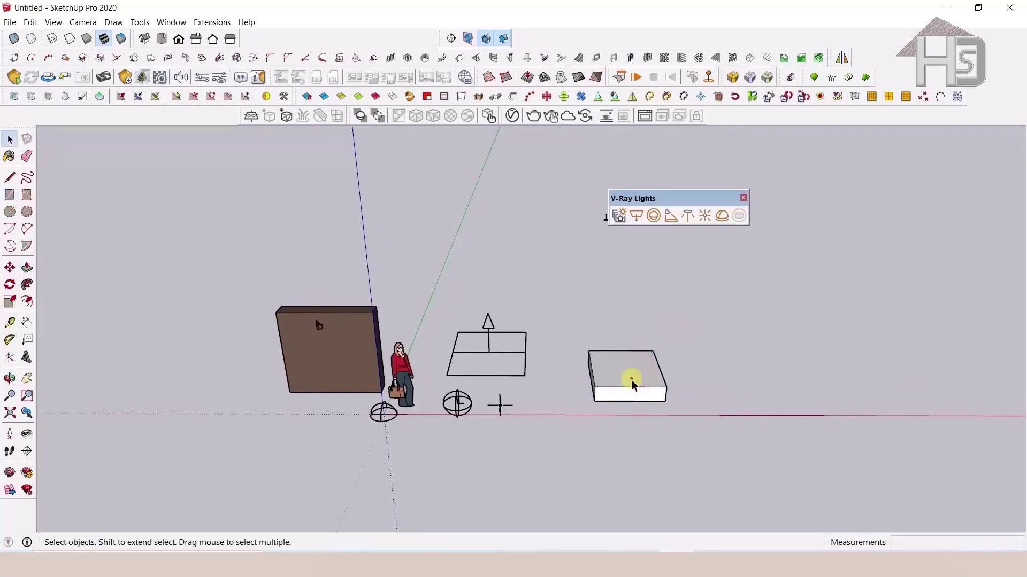
{"action": "triple_click", "coordinate": [631, 380]}
{"action": "right_click", "coordinate": [636, 386]}
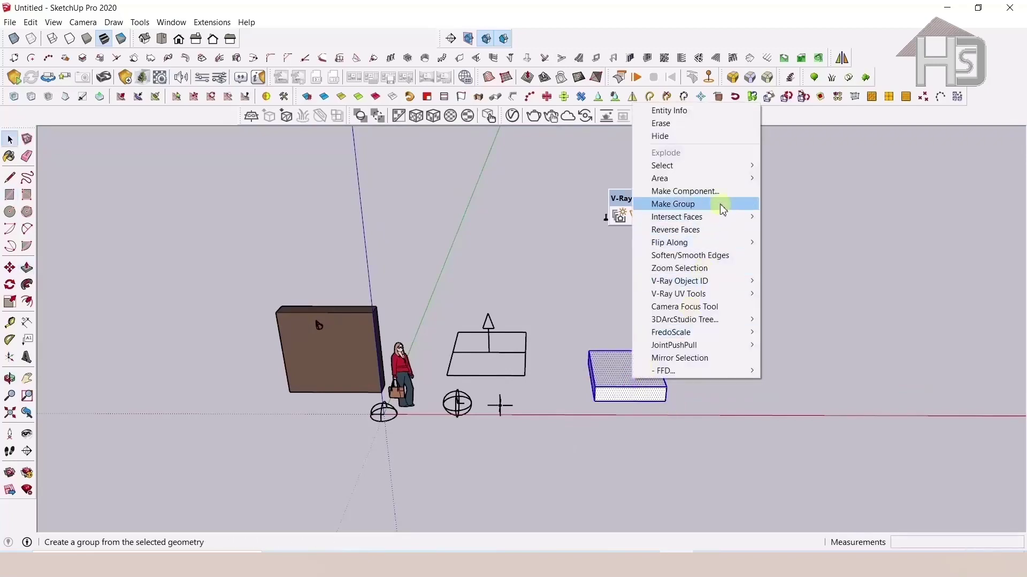
{"action": "left_click", "coordinate": [706, 206]}
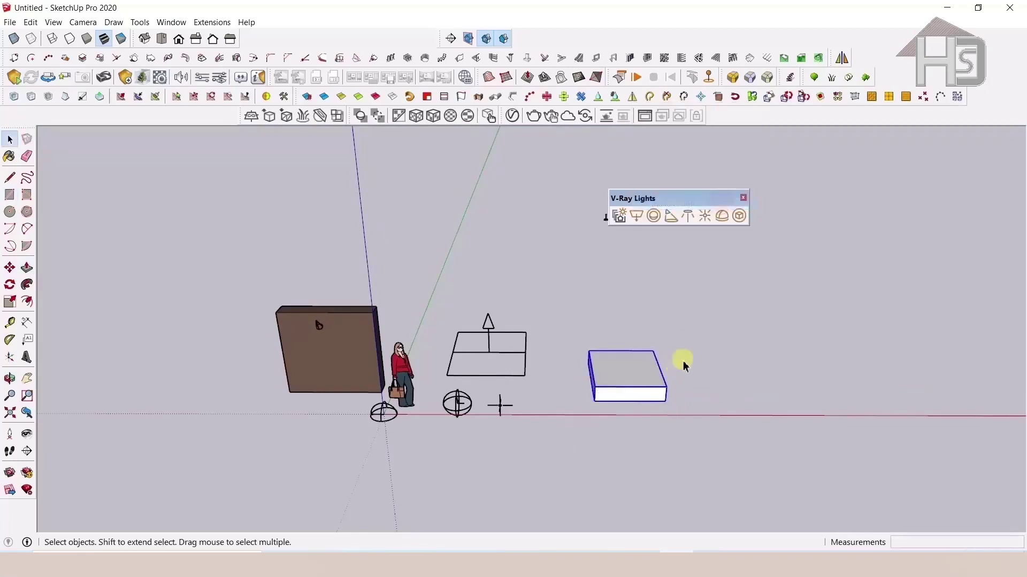
Convert the grouped box to a Mesh Light and enable No Decay in its options
{"action": "left_click", "coordinate": [739, 216]}
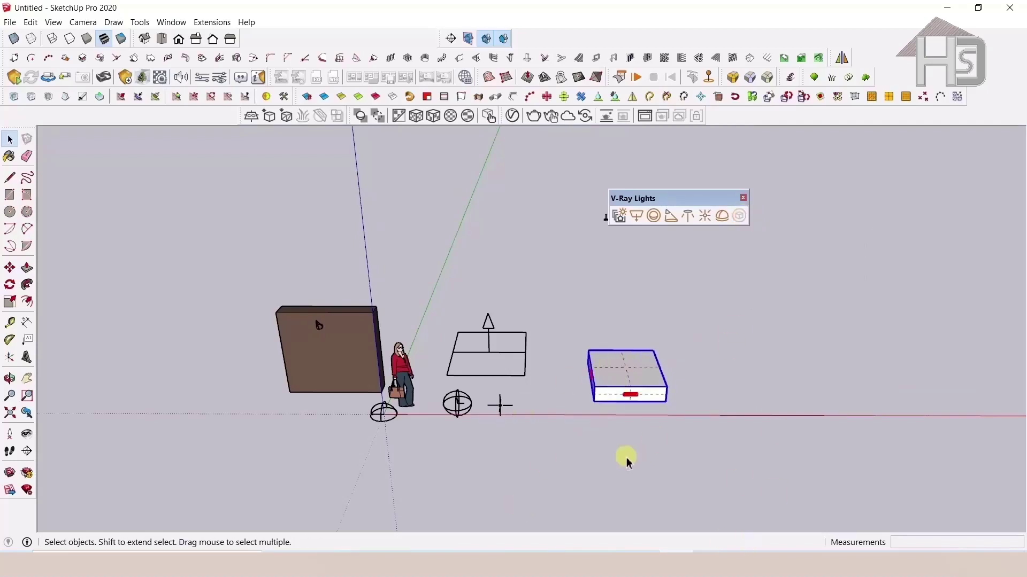
{"action": "left_click", "coordinate": [512, 115]}
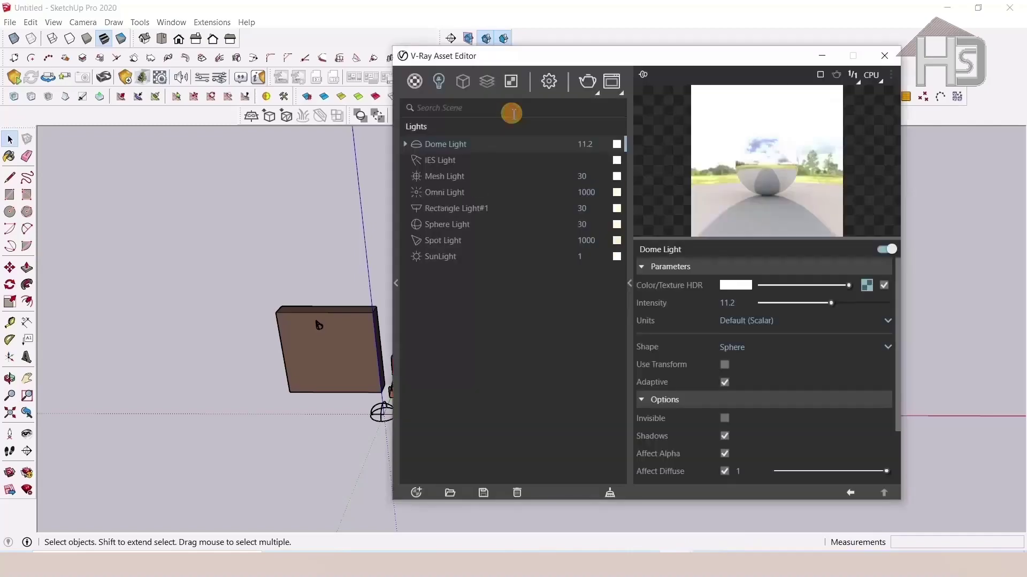
{"action": "left_click", "coordinate": [439, 176]}
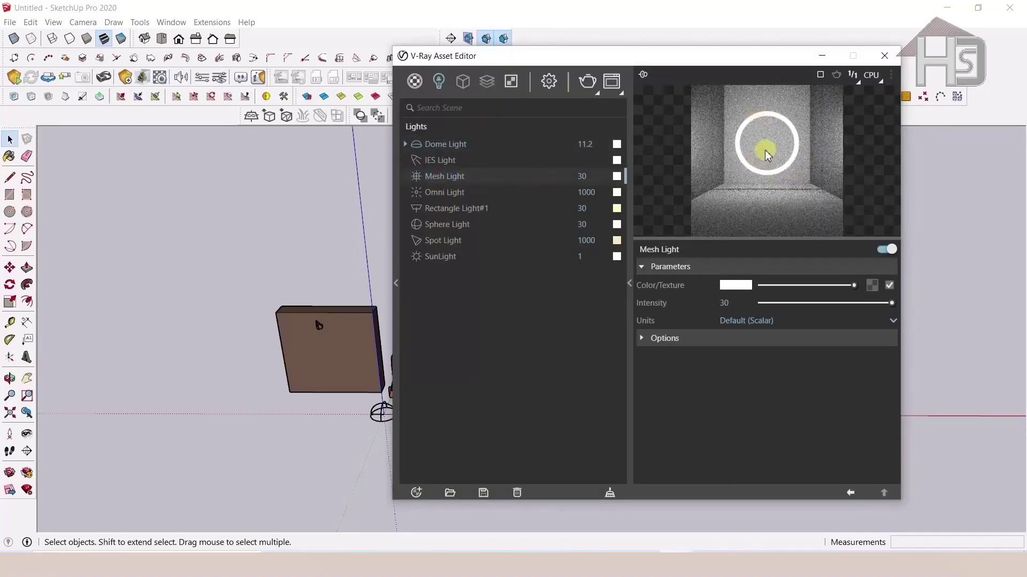
{"action": "left_click", "coordinate": [685, 339]}
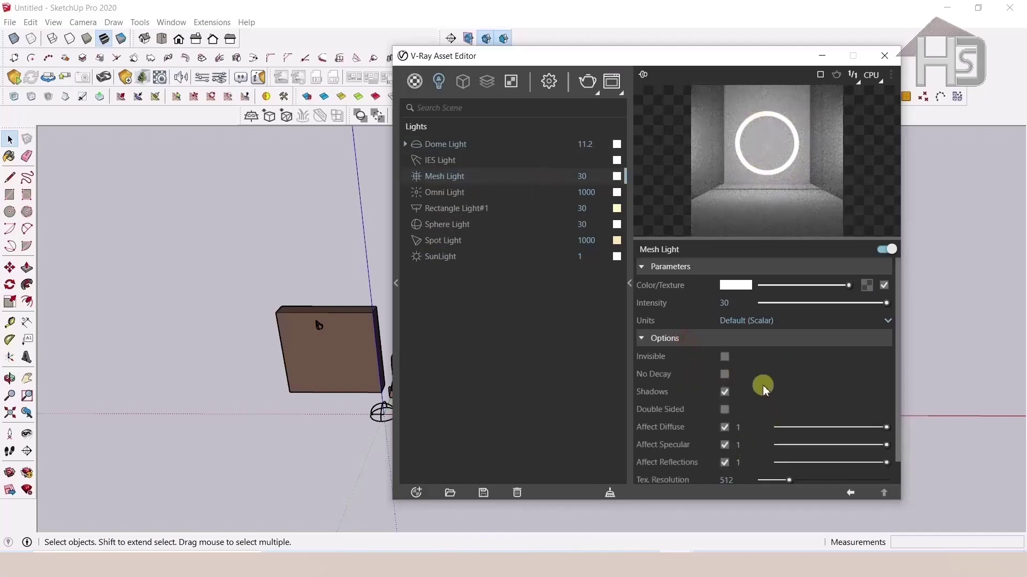
{"action": "left_click", "coordinate": [724, 356]}
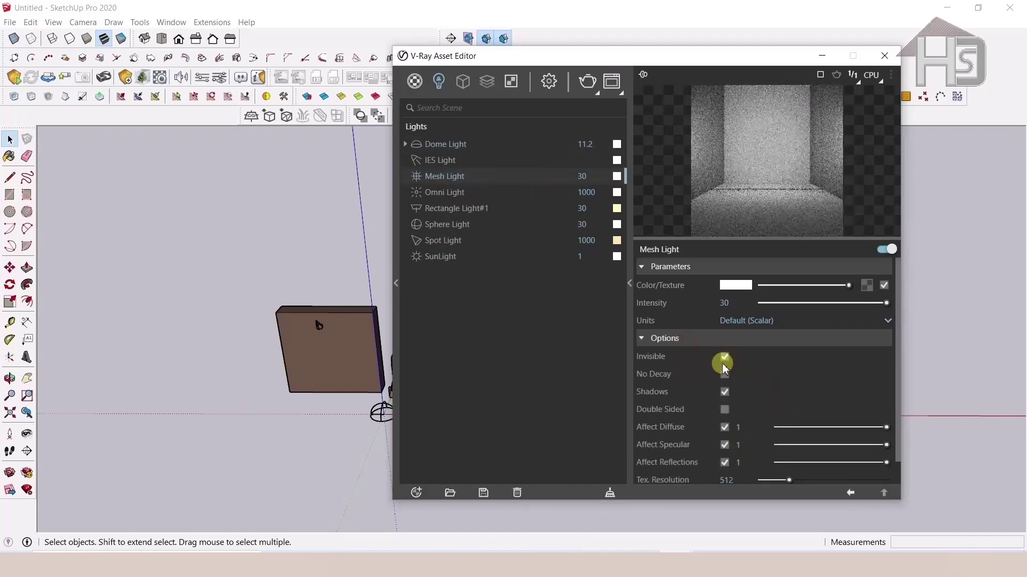
{"action": "left_click", "coordinate": [724, 375]}
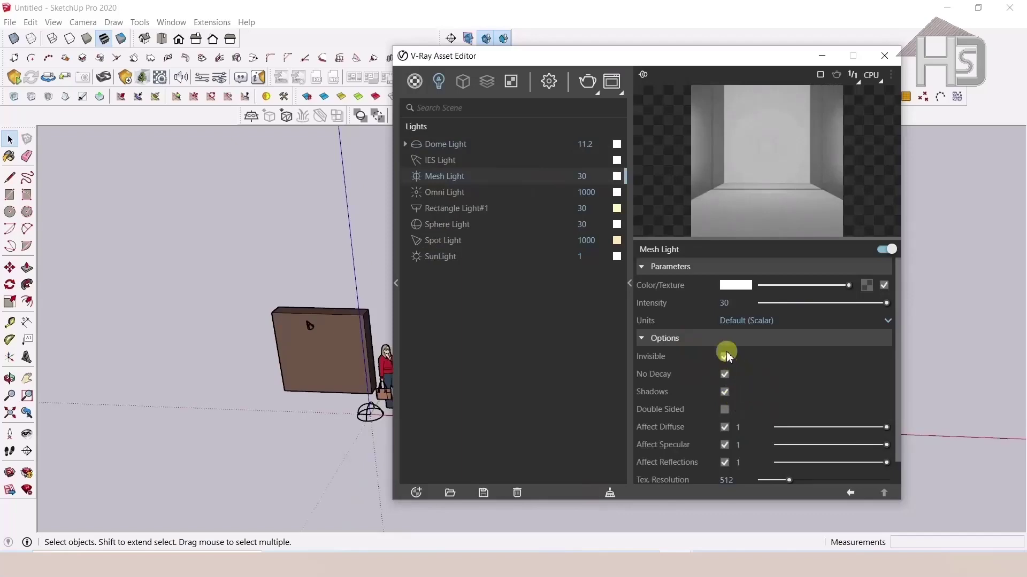
{"action": "left_click", "coordinate": [724, 357]}
{"action": "left_click", "coordinate": [885, 56]}
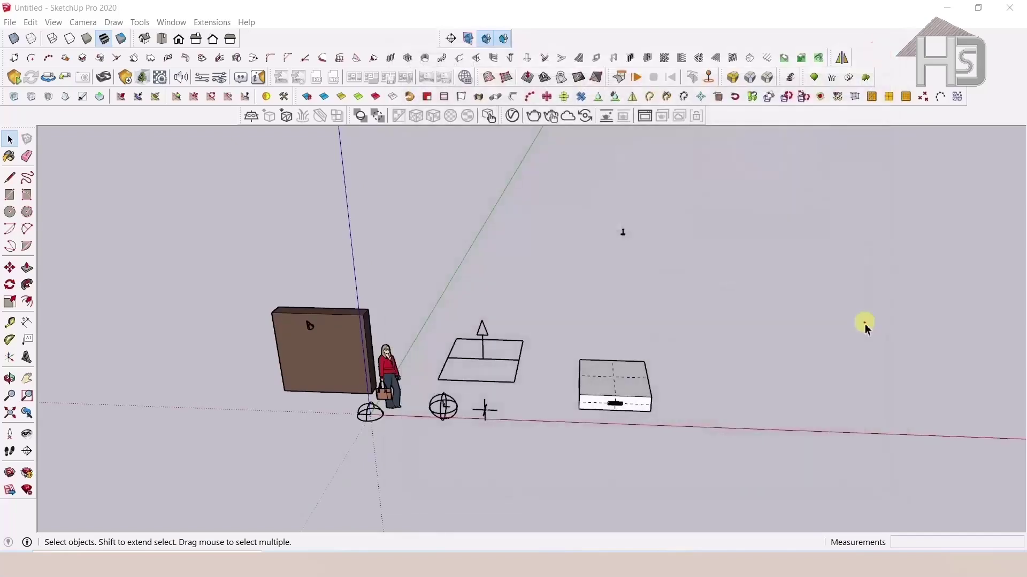
{"action": "mouse_move", "coordinate": [864, 323]}
{"action": "middle_mouse_down"}
{"action": "mouse_move", "coordinate": [595, 419]}
{"action": "mouse_move", "coordinate": [561, 455]}
{"action": "middle_mouse_up"}
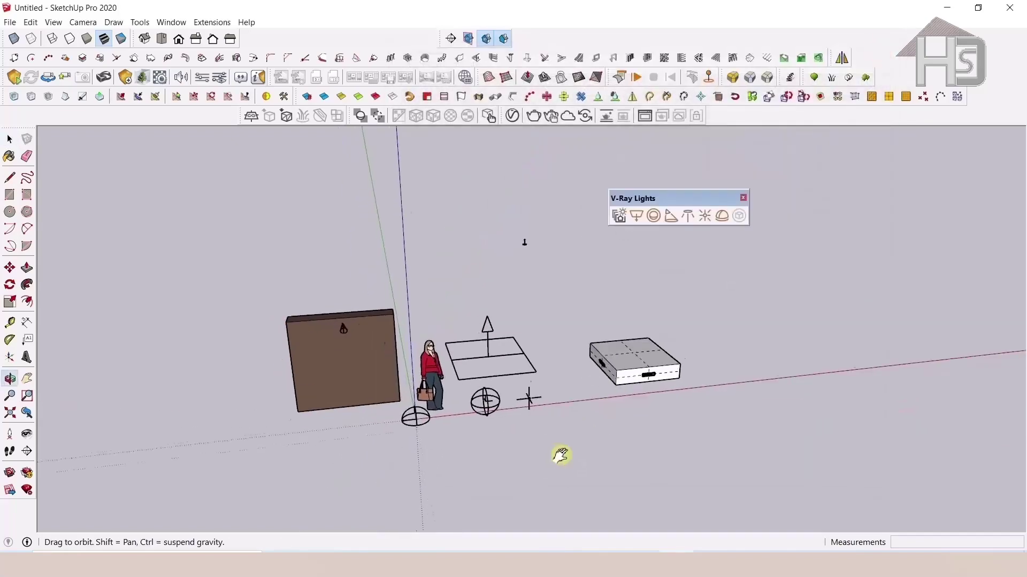
{"action": "left_click", "coordinate": [533, 116]}
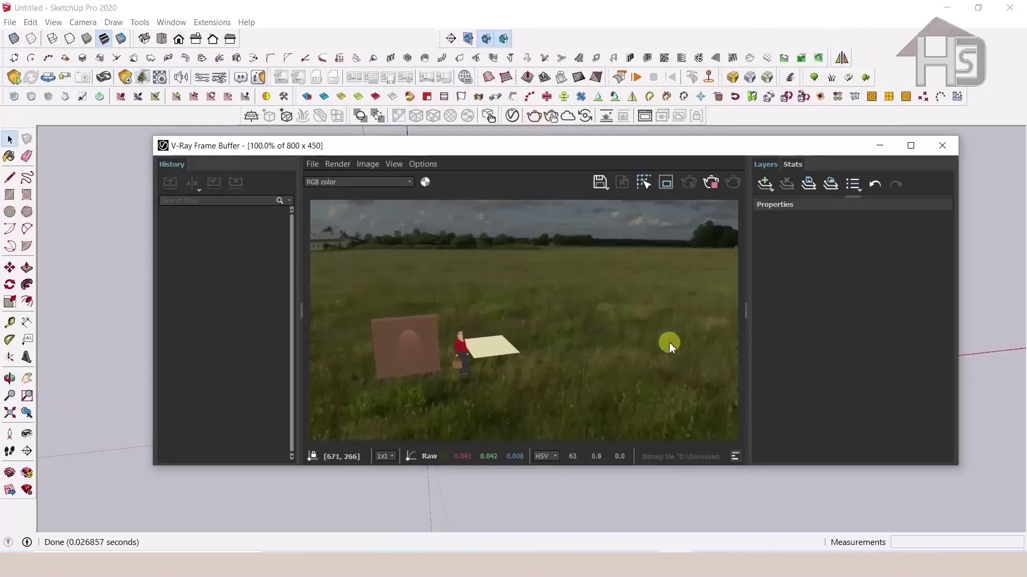
{"action": "scroll", "coordinate": [576, 356], "scroll_direction": "up", "scroll_amount": 1}
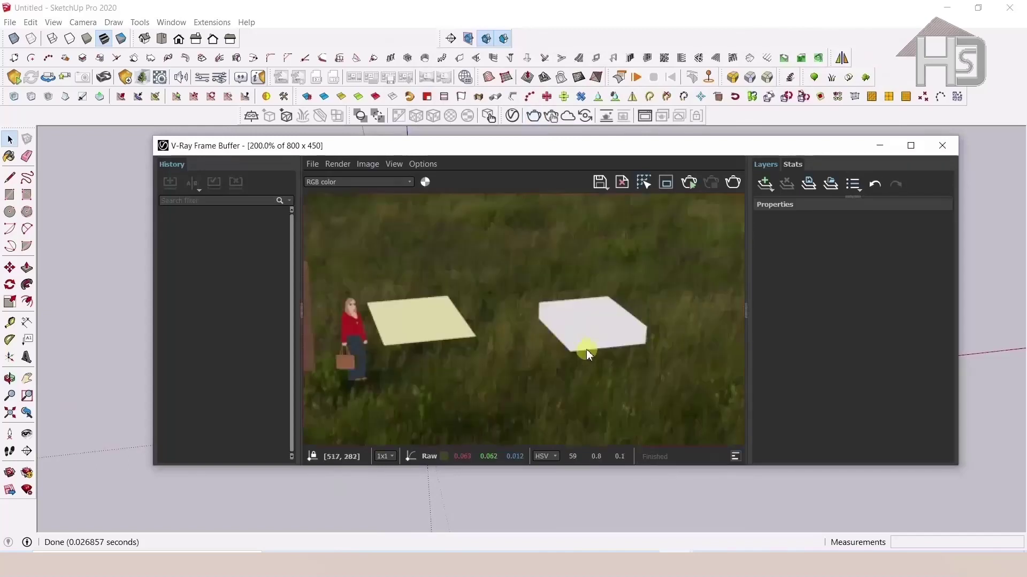
{"action": "scroll", "coordinate": [586, 349], "scroll_direction": "up", "scroll_amount": 2}
{"action": "scroll", "coordinate": [538, 364], "scroll_direction": "down", "scroll_amount": 2}
{"action": "scroll", "coordinate": [570, 350], "scroll_direction": "down", "scroll_amount": 1}
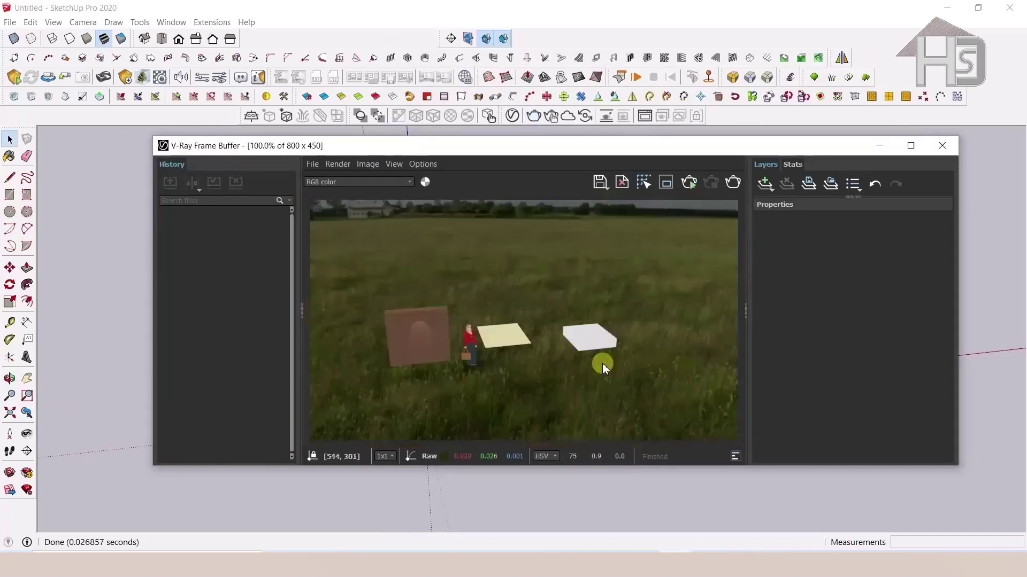
{"action": "scroll", "coordinate": [602, 364], "scroll_direction": "down", "scroll_amount": 1}
{"action": "scroll", "coordinate": [494, 312], "scroll_direction": "up", "scroll_amount": 1}
{"action": "scroll", "coordinate": [609, 356], "scroll_direction": "up", "scroll_amount": 1}
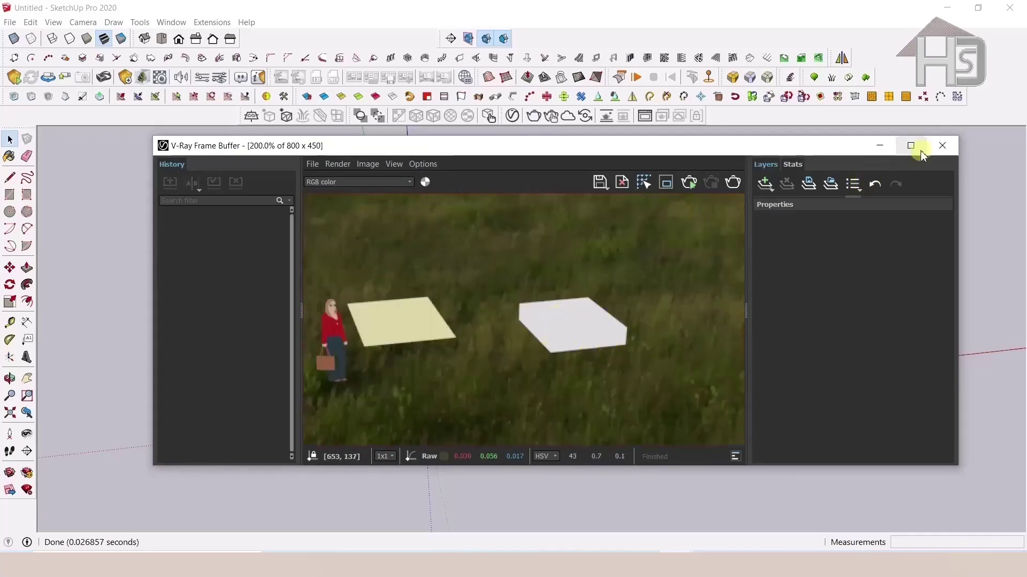
{"action": "left_click", "coordinate": [943, 145]}
{"action": "mouse_move", "coordinate": [678, 404]}
{"action": "middle_mouse_down"}
{"action": "mouse_move", "coordinate": [568, 419]}
{"action": "mouse_move", "coordinate": [696, 305]}
{"action": "middle_mouse_up"}
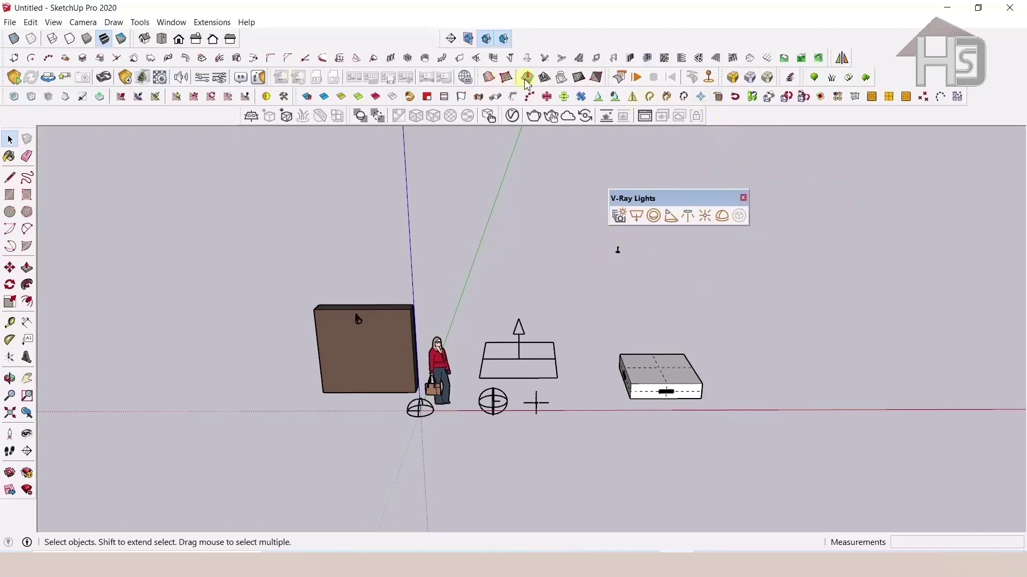
{"action": "left_click_drag", "start_coordinate": [501, 118], "coordinate": [493, 217]}
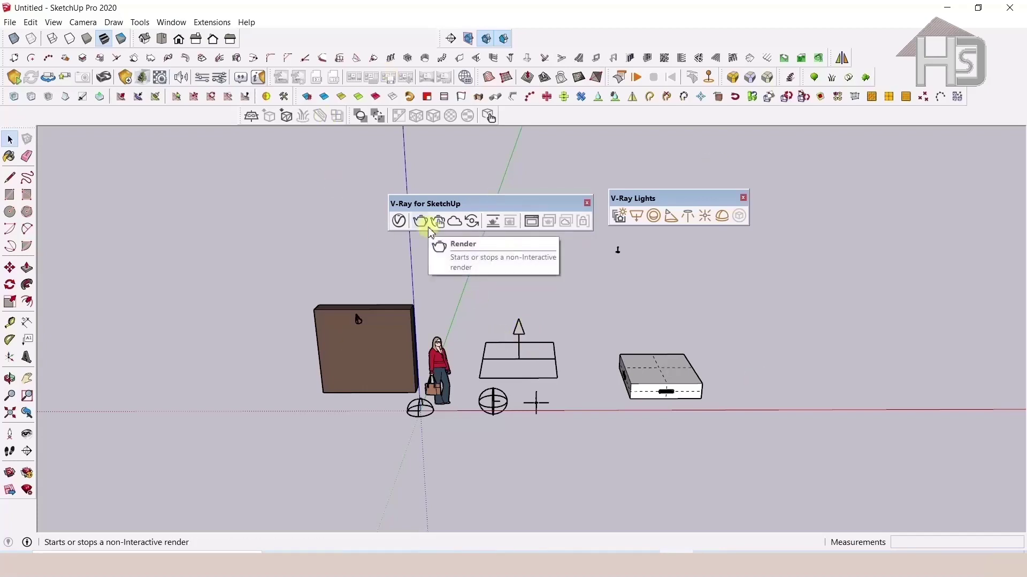
{"action": "left_click_drag", "start_coordinate": [550, 202], "coordinate": [656, 114]}
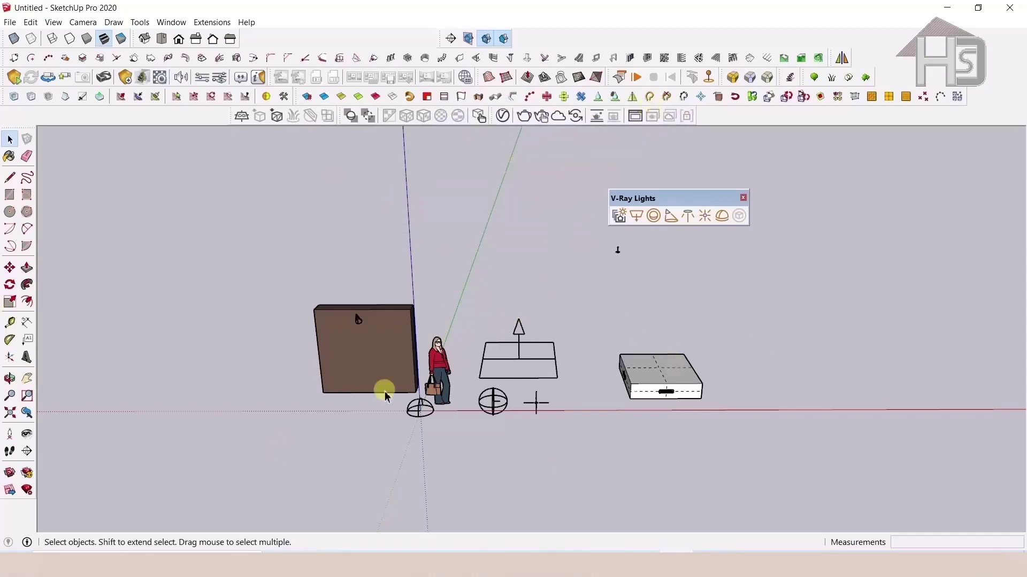
{"action": "mouse_move", "coordinate": [525, 388]}
{"action": "middle_mouse_down"}
{"action": "mouse_move", "coordinate": [596, 371]}
{"action": "mouse_move", "coordinate": [585, 292]}
{"action": "middle_mouse_up"}
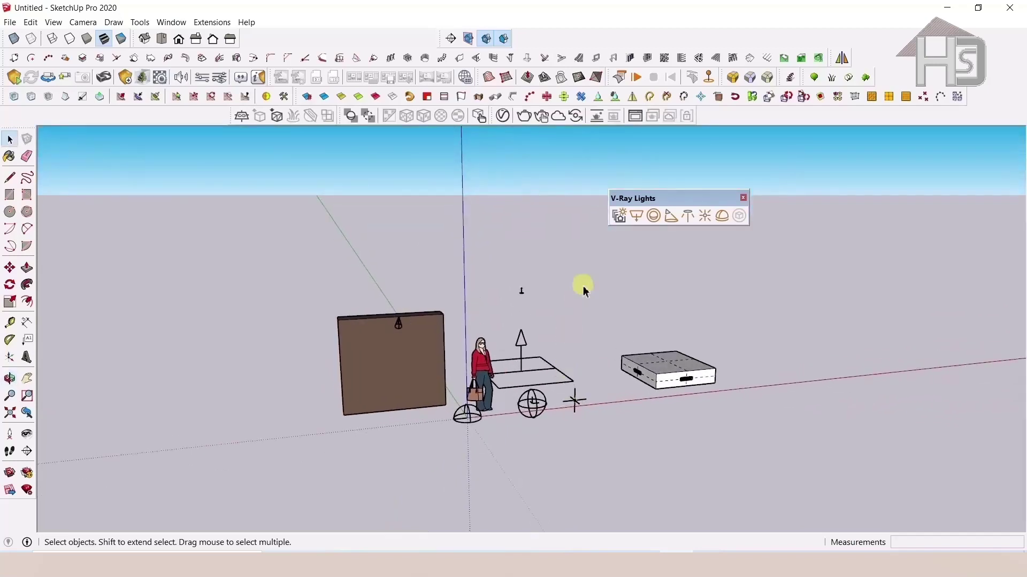